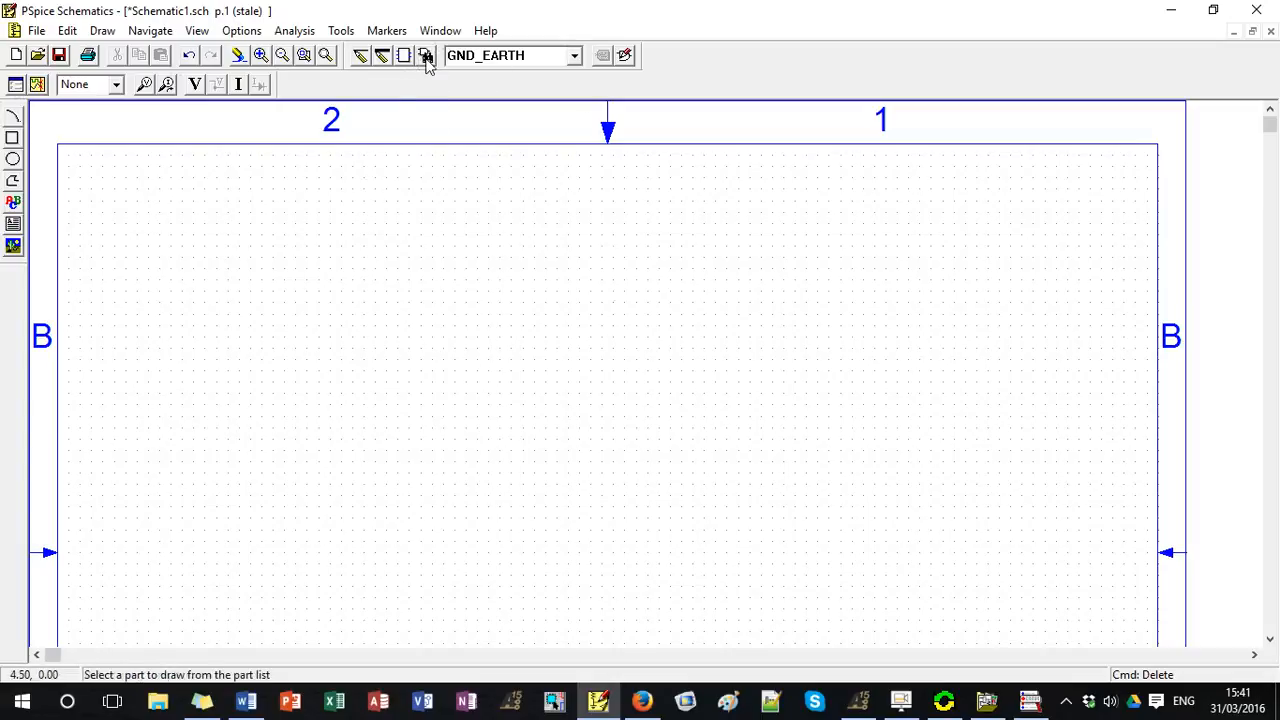
Place a resistor (part r) in the upper middle of the schematic sheet.
left_click(426, 57)
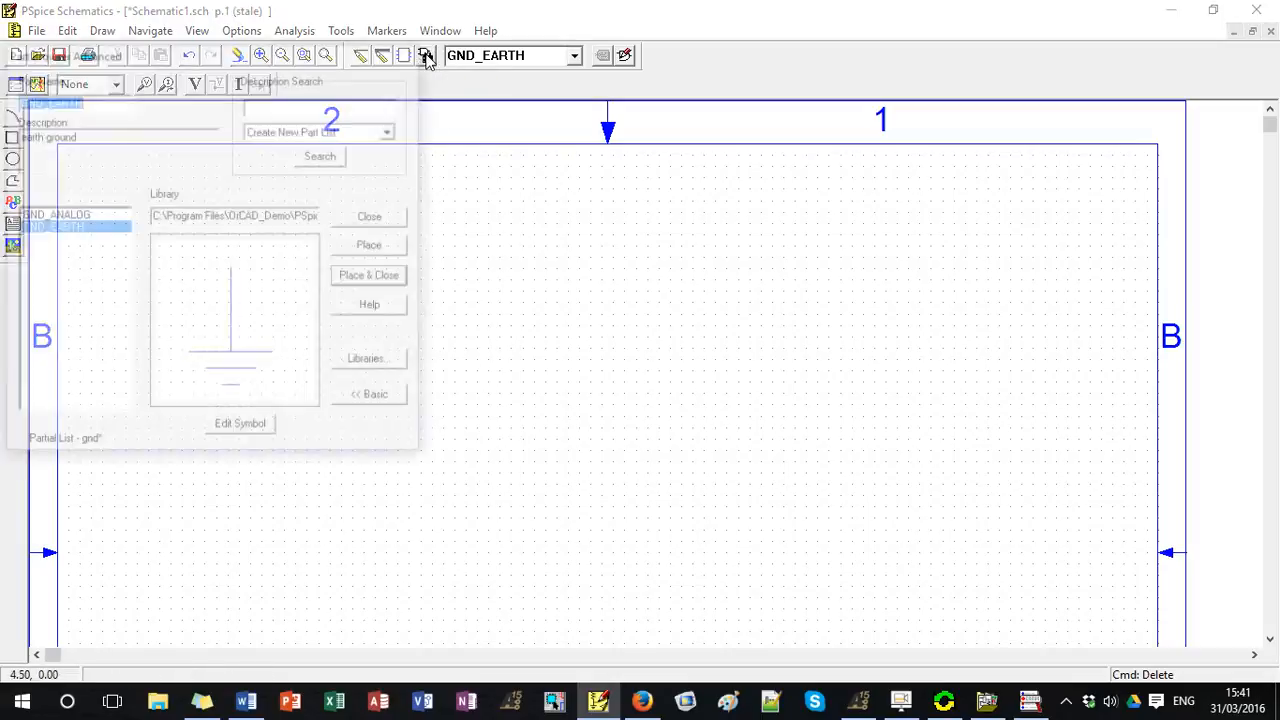
type("r")
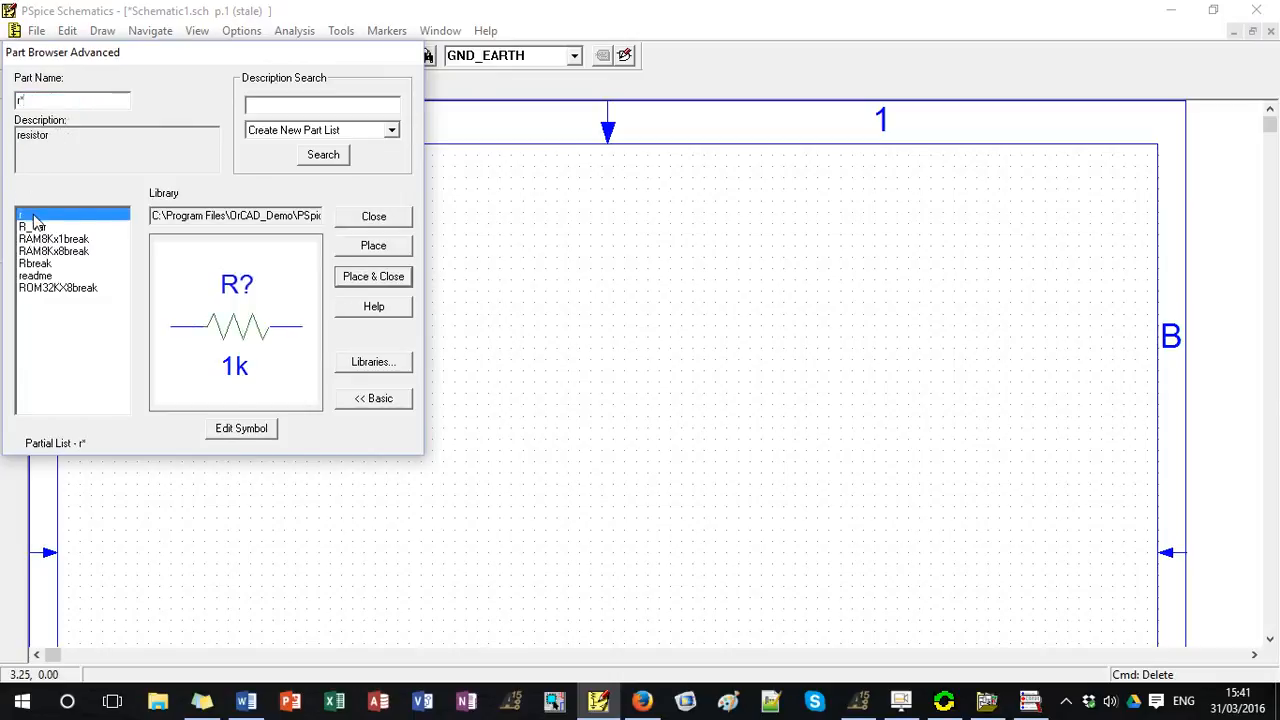
left_click(362, 278)
left_click(535, 302)
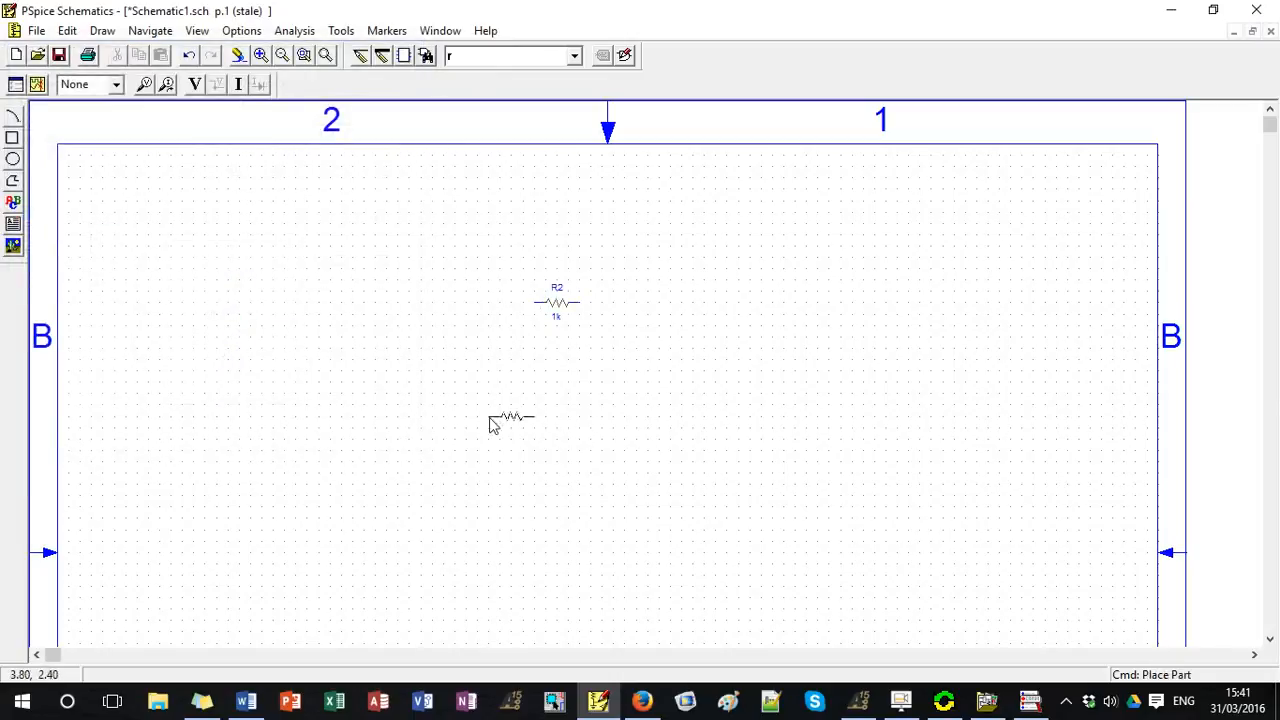
right_click(462, 400)
Place a capacitor (part c), rotated to vertical, below and to the right of the resistor.
left_click(427, 55)
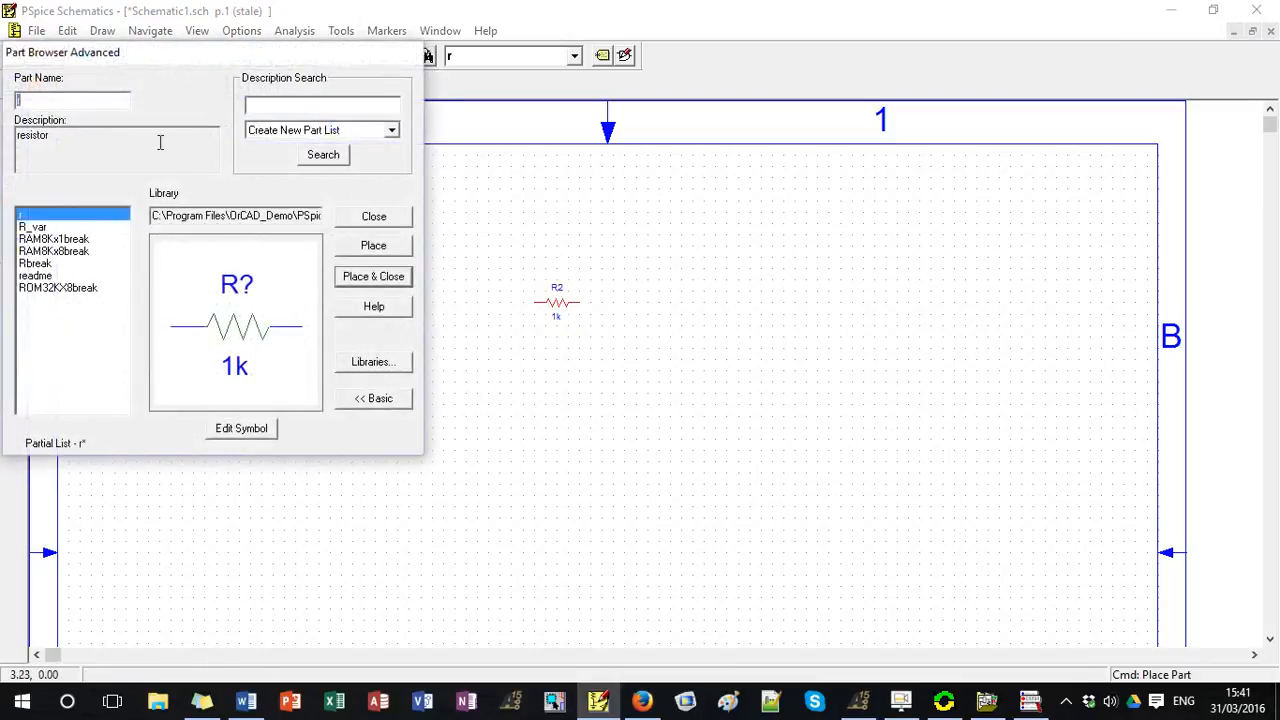
type("c")
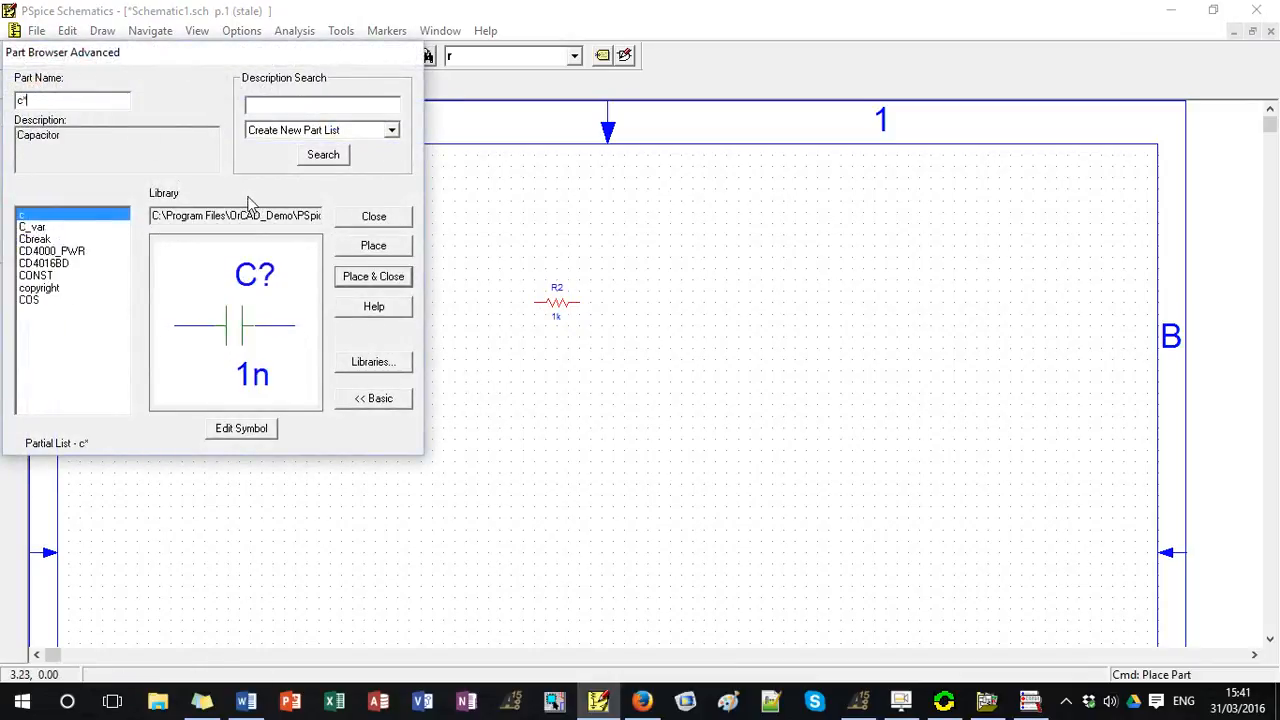
left_click(347, 276)
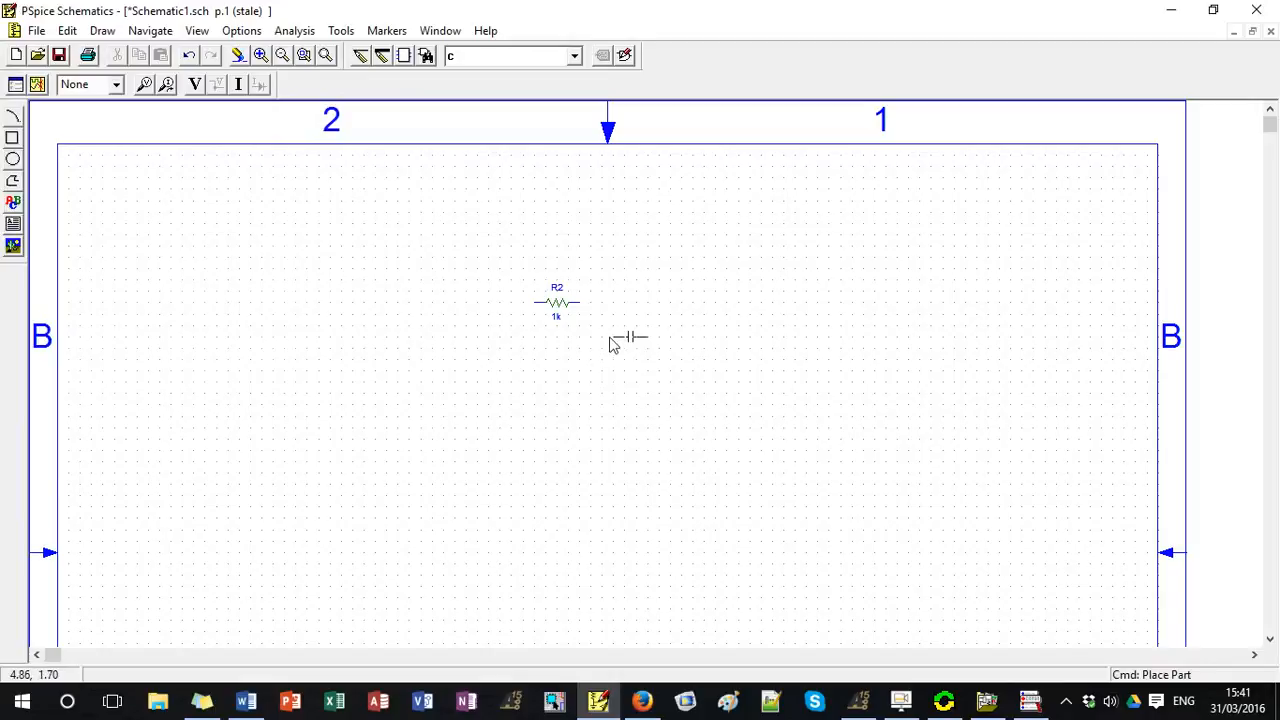
key("ctrl+r")
left_click(612, 370)
right_click(469, 490)
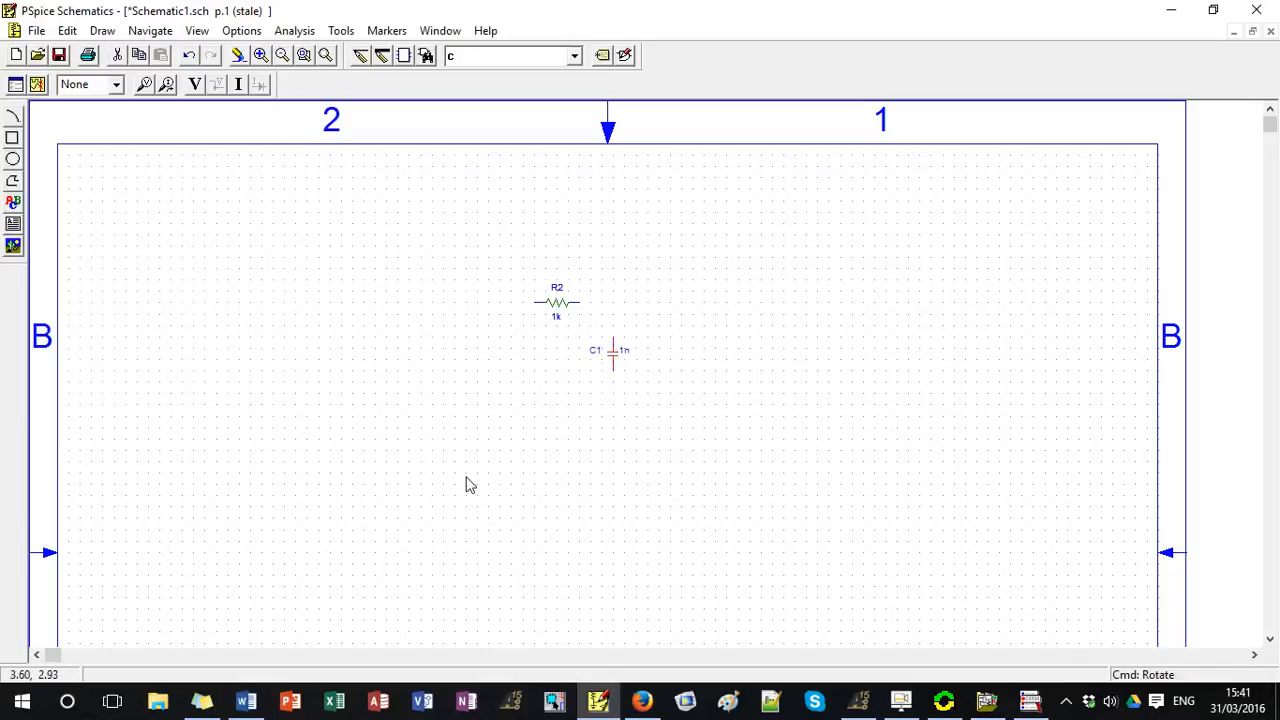
Place a VSIN sine voltage source below and to the left of the resistor.
left_click(427, 56)
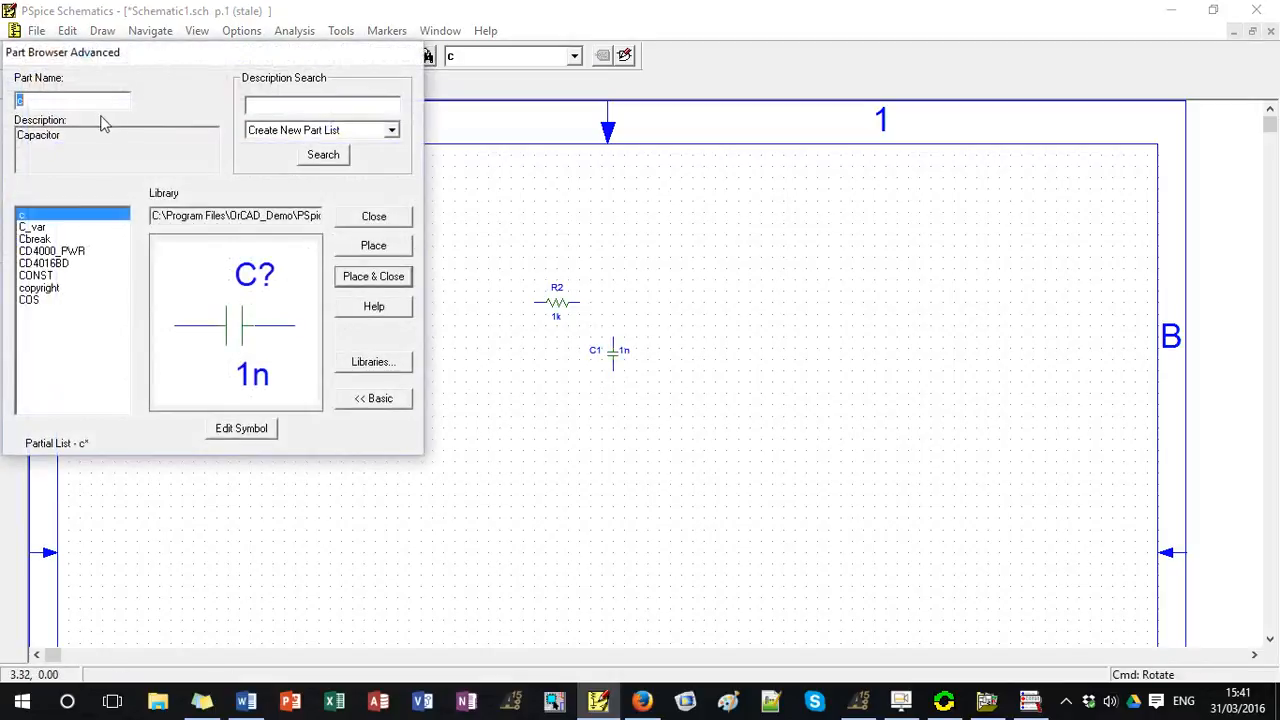
type("vsin*")
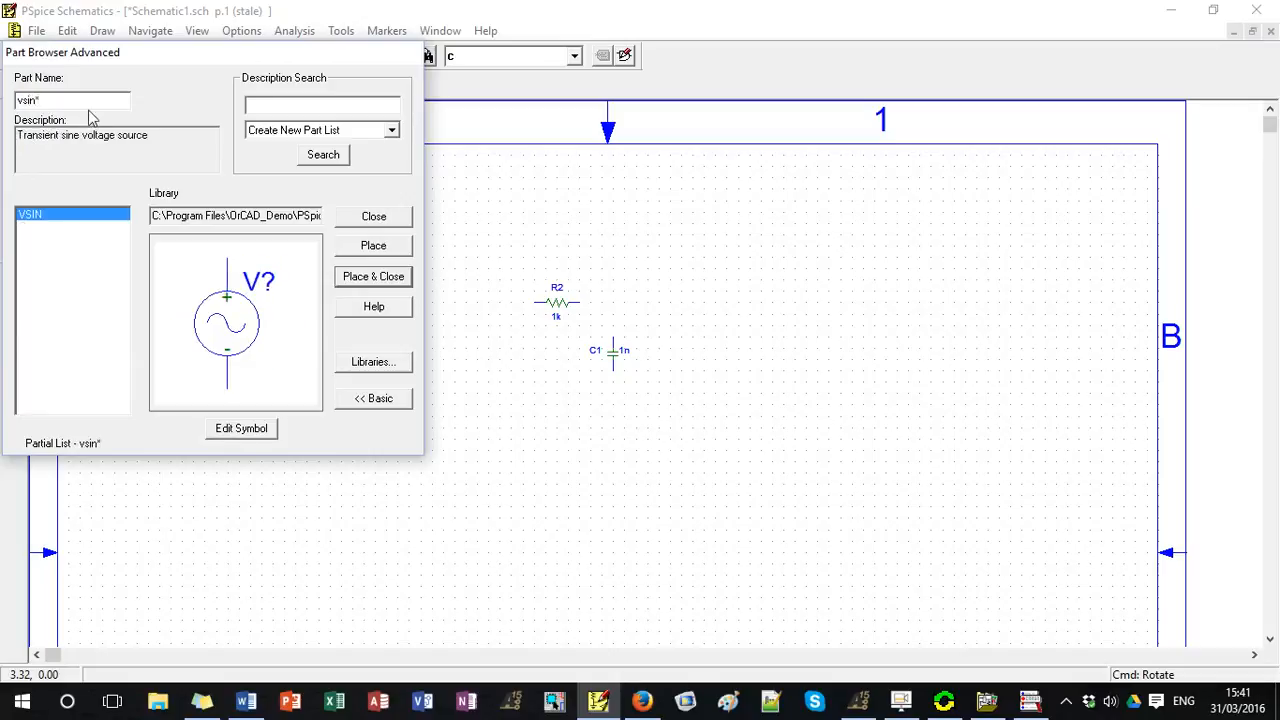
left_click(50, 214)
left_click(368, 278)
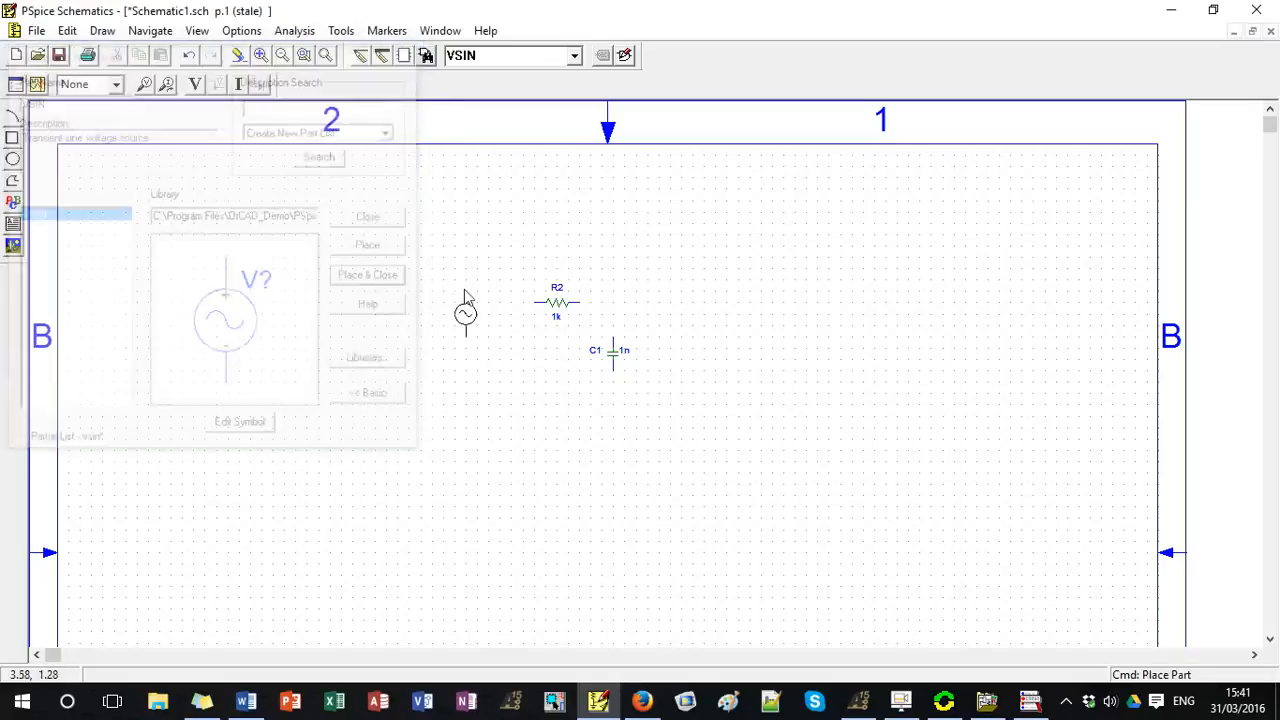
left_click(477, 329)
right_click(502, 412)
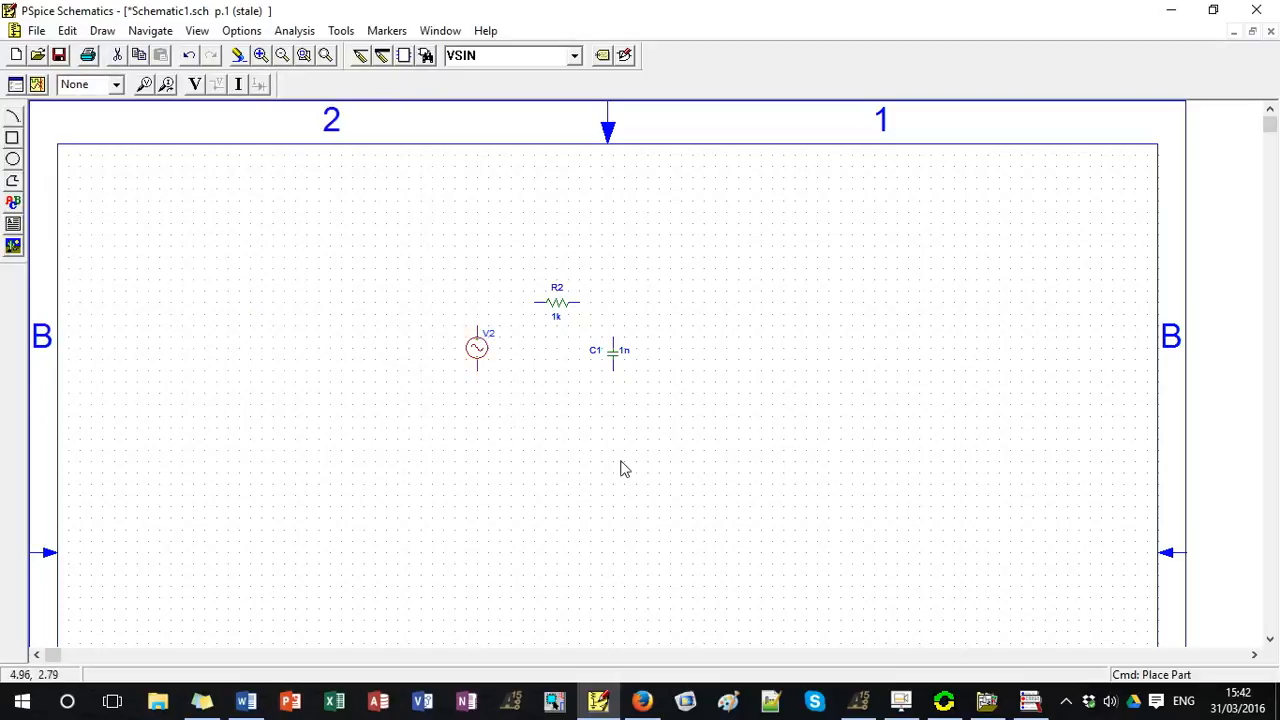
Place two GND_EARTH ground symbols, one below the voltage source and one below the capacitor.
left_click(426, 56)
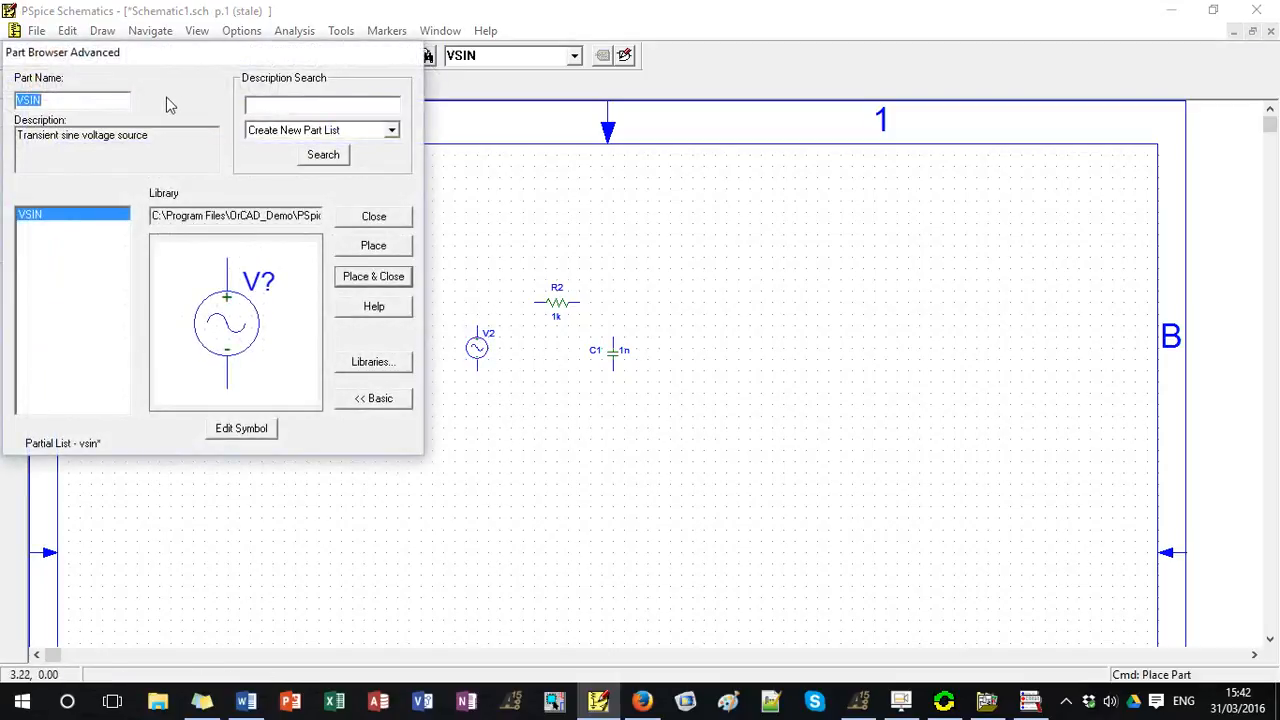
type("gnd*")
left_click(62, 228)
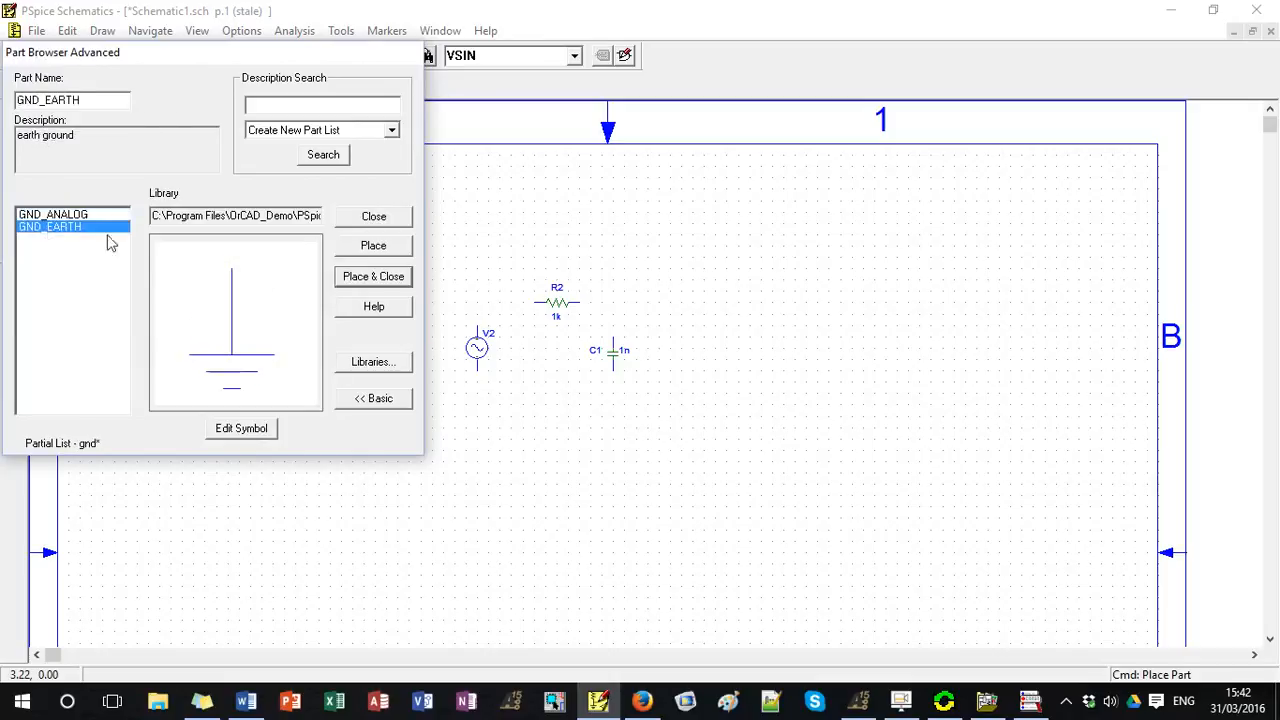
left_click(370, 277)
left_click(476, 390)
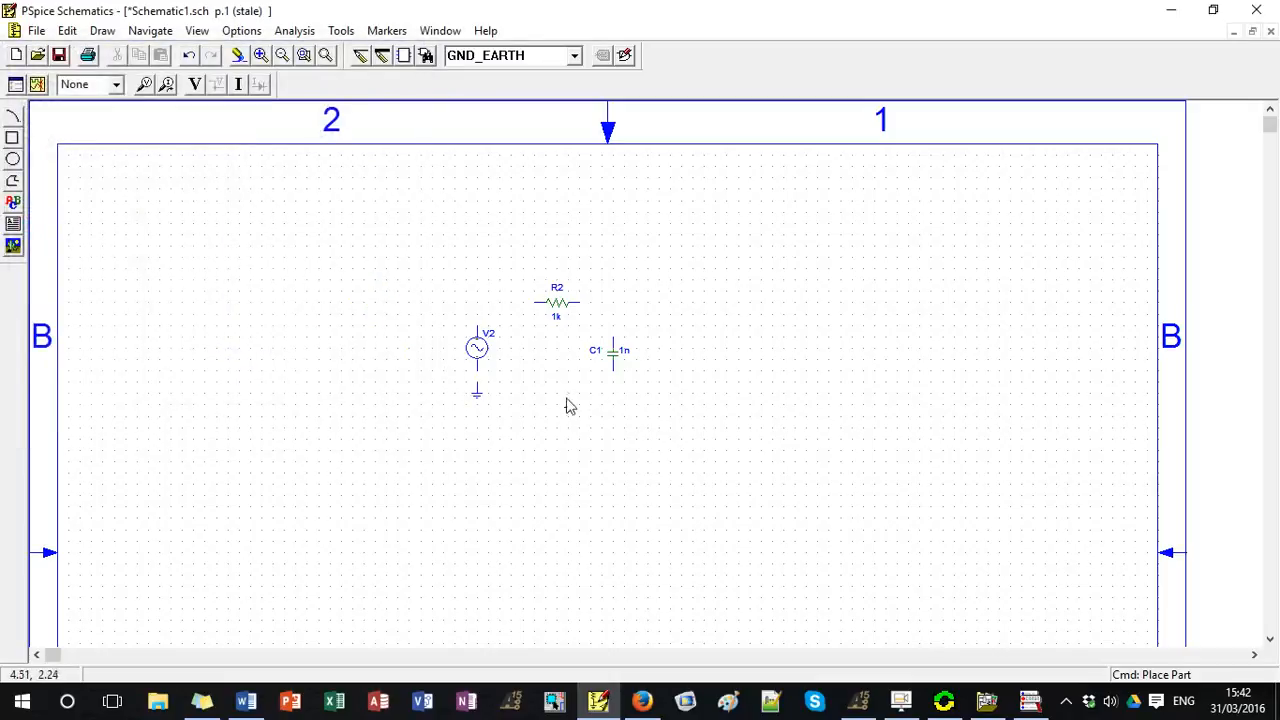
left_click(613, 390)
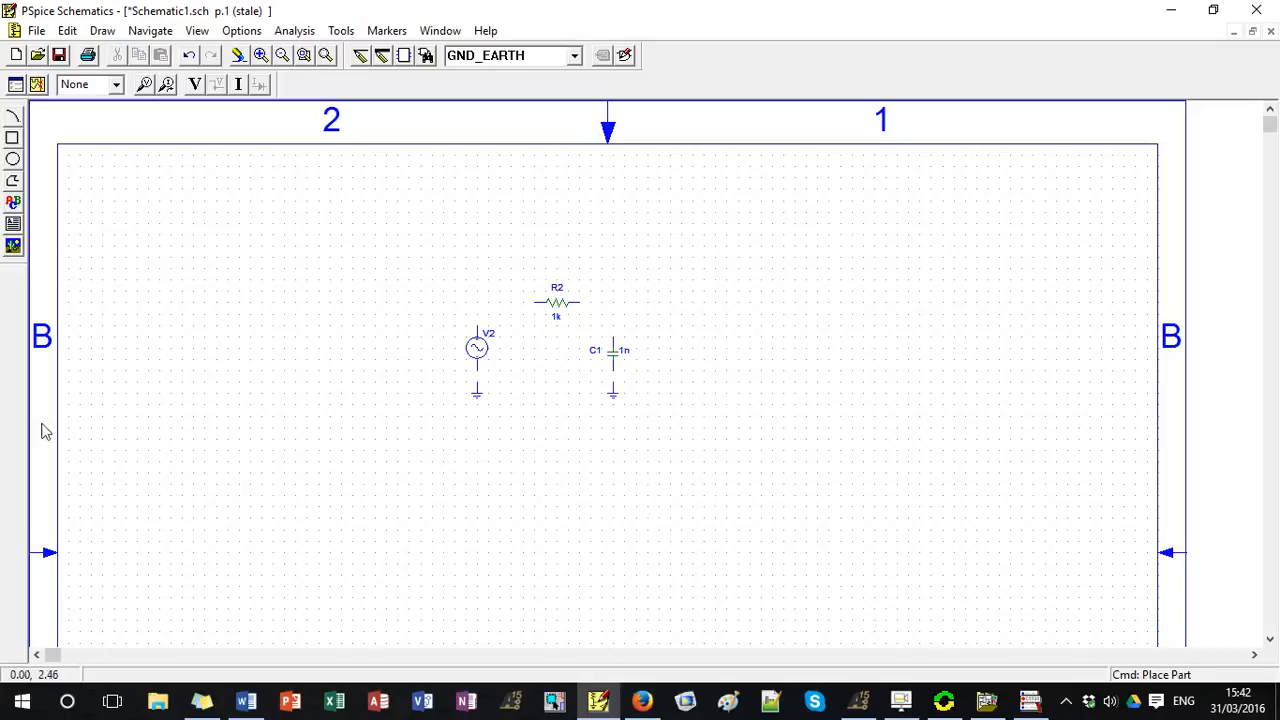
Wire the source, resistor and capacitor in series, connecting the source and the capacitor to their ground symbols.
left_click(362, 56)
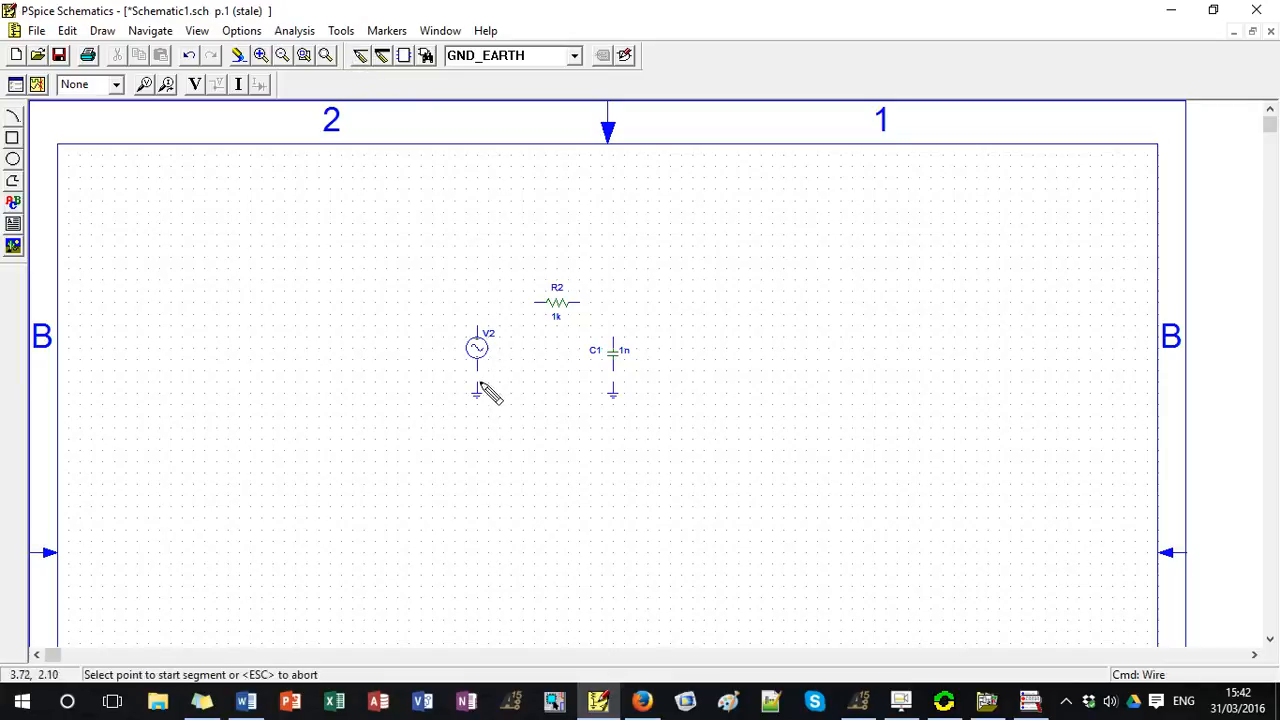
left_click(478, 326)
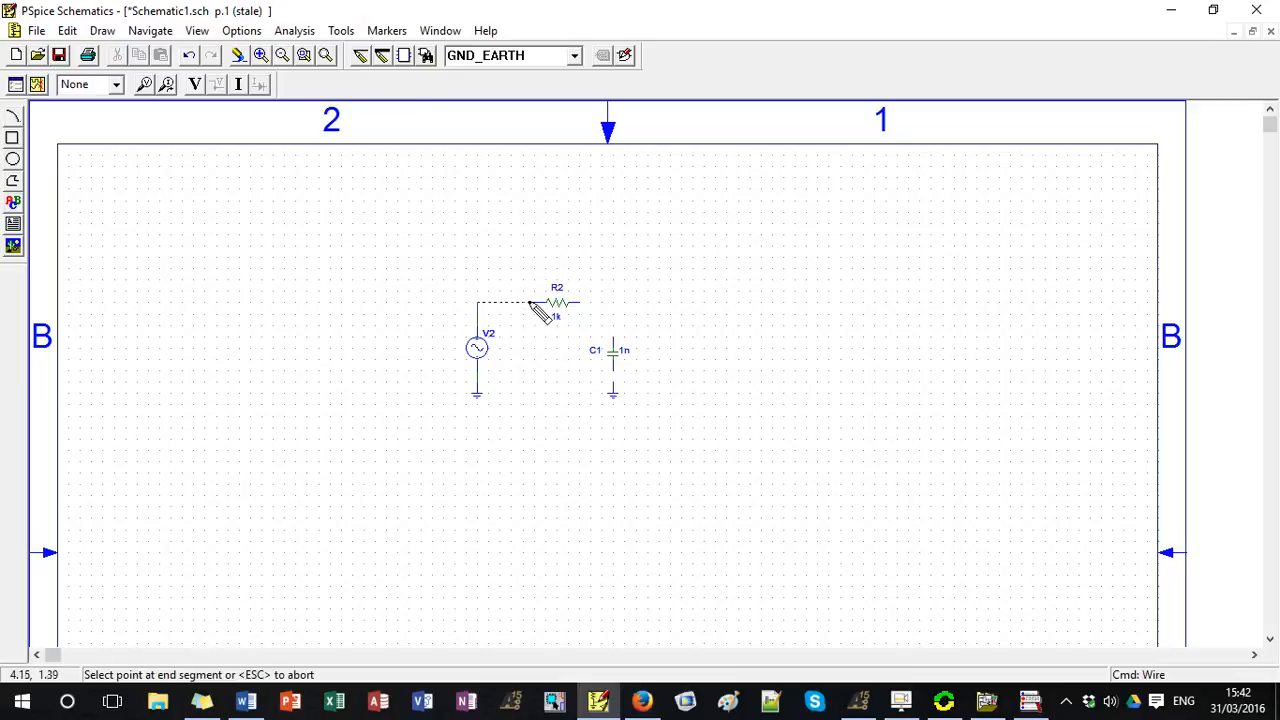
left_click(530, 302)
left_click(579, 302)
left_click(613, 334)
left_click(613, 372)
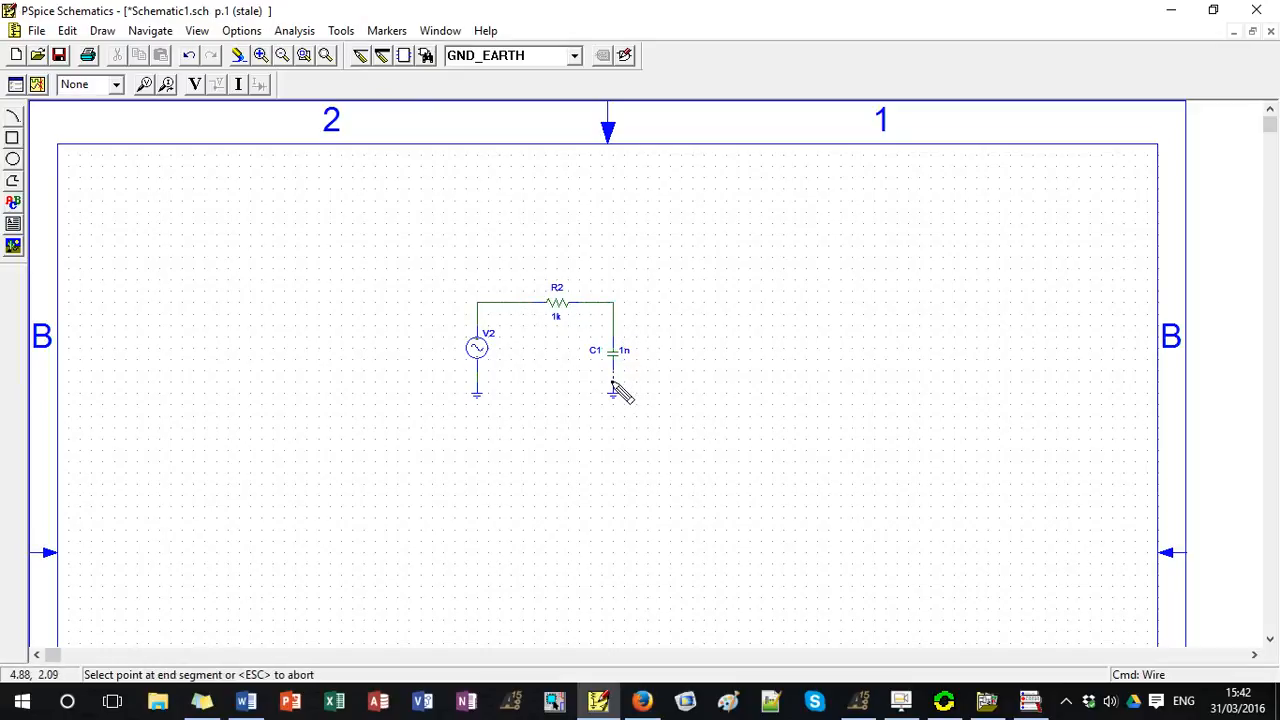
left_click(613, 388)
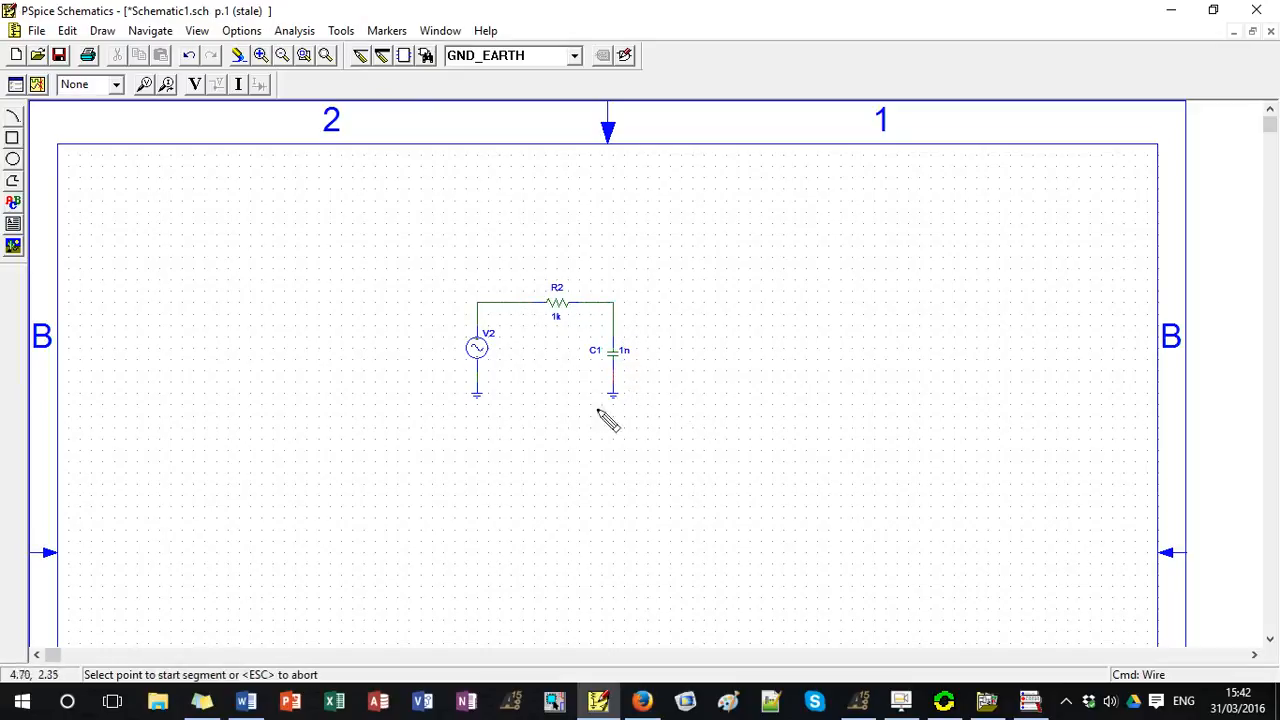
Change the voltage source's reference designator to Vi.
double_click(490, 335)
left_click(653, 298)
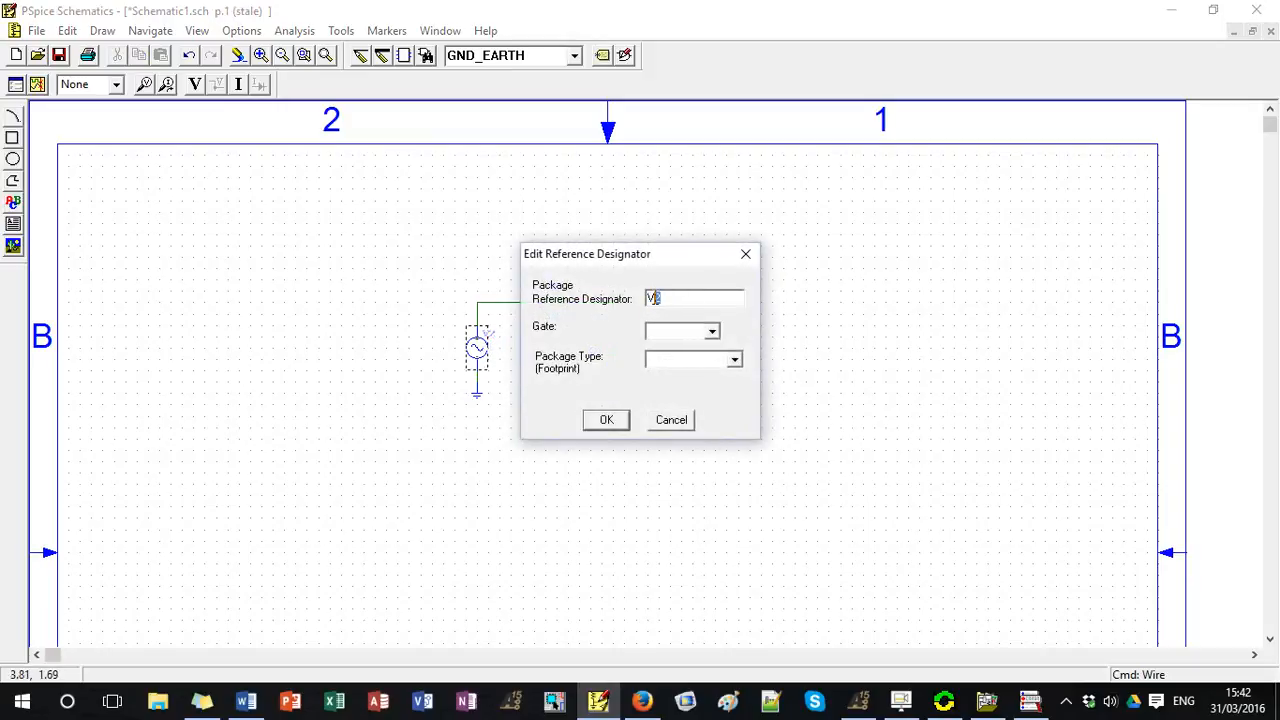
key("Return")
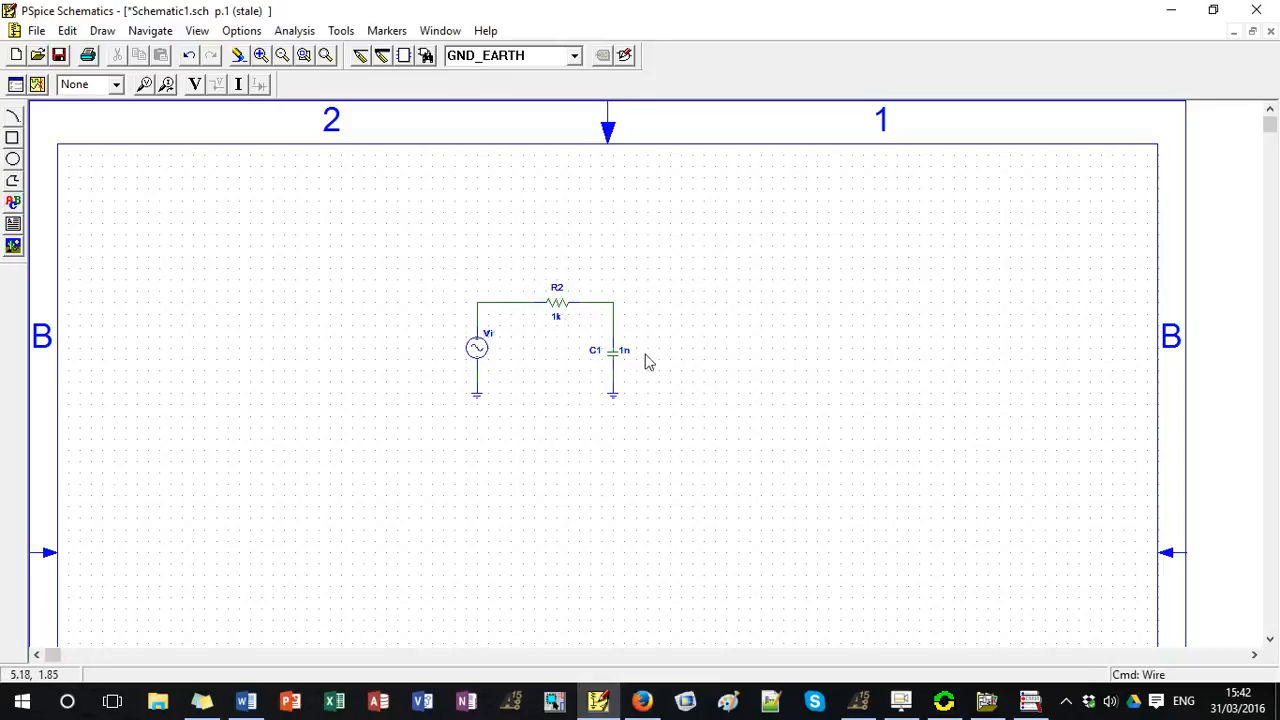
double_click(558, 309)
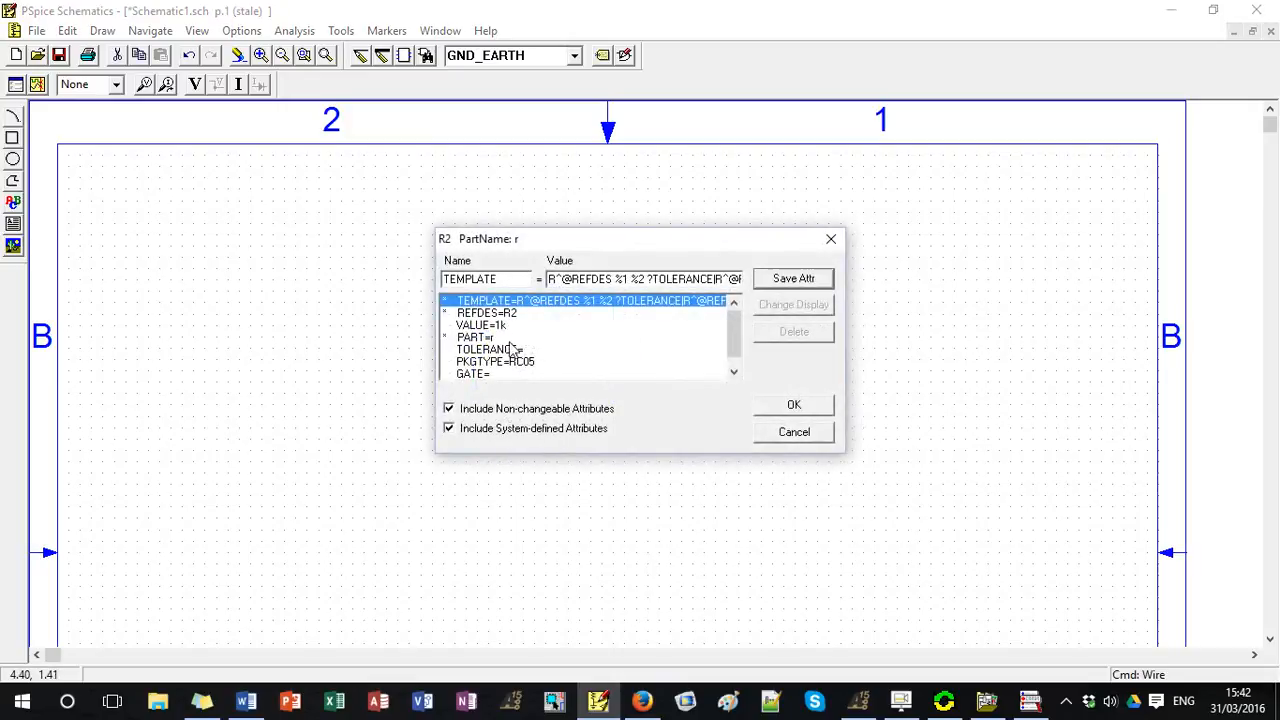
left_click(830, 239)
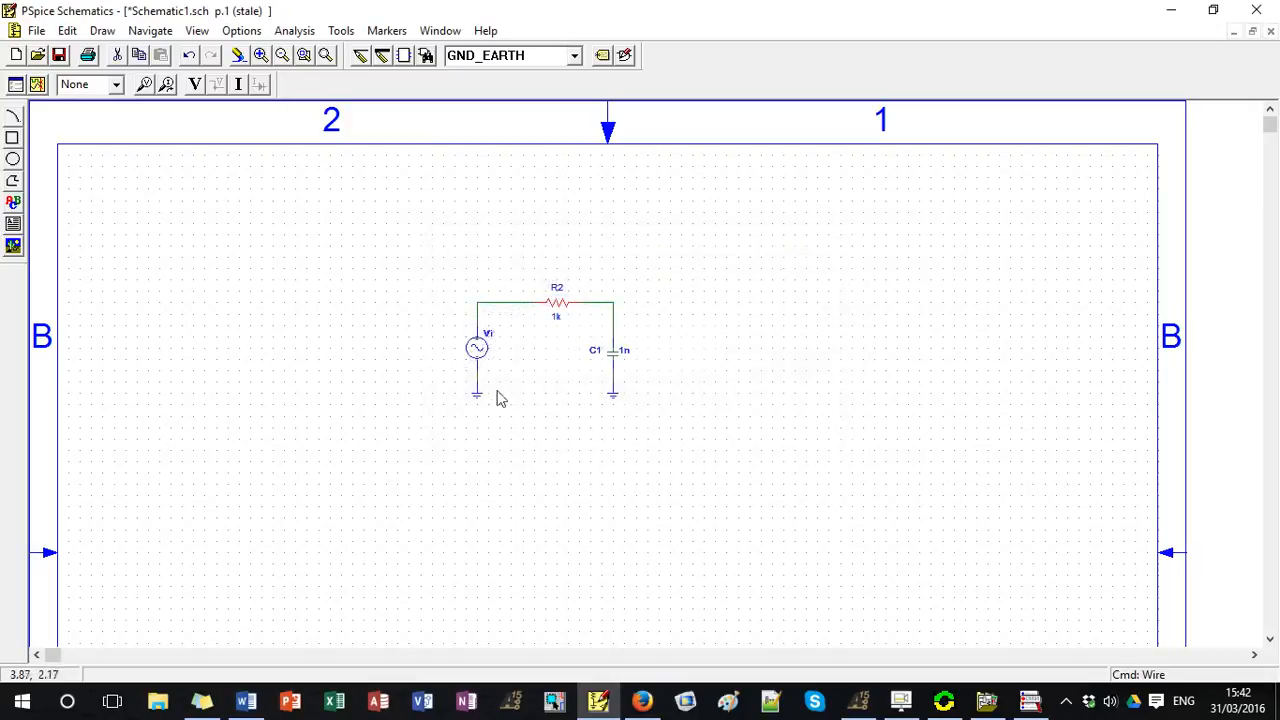
left_click(509, 461)
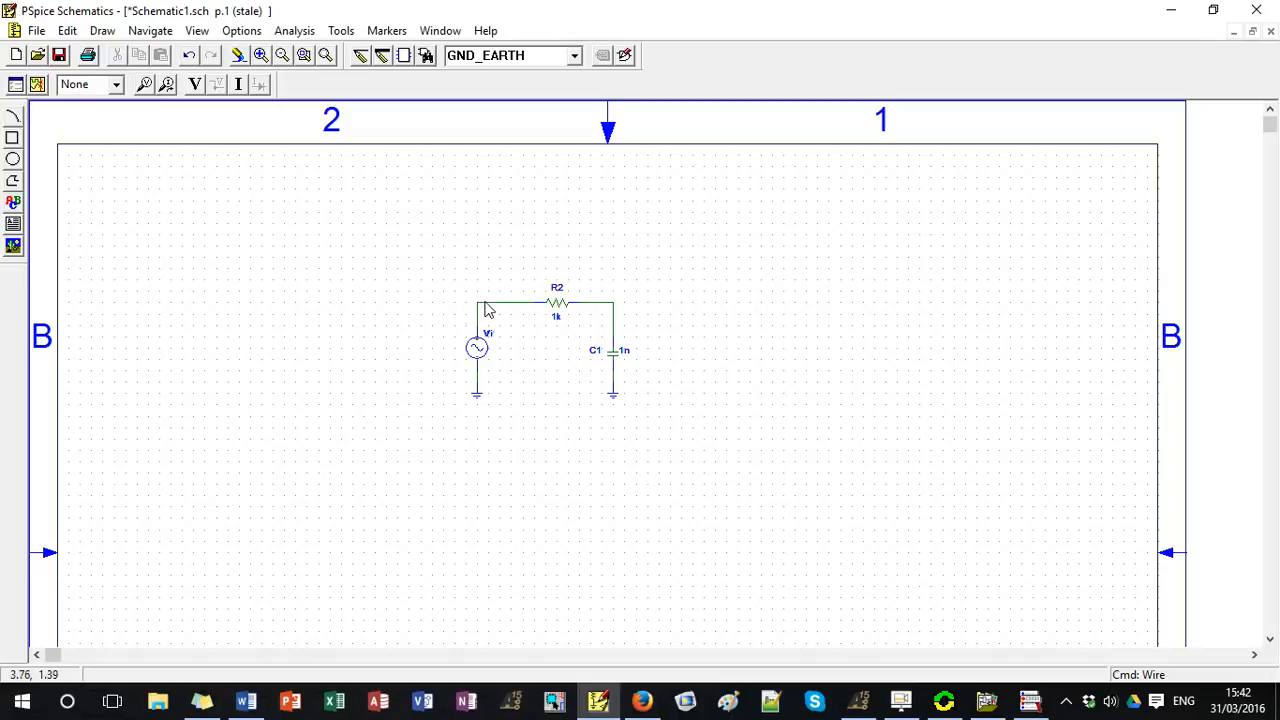
Label the wire between source and resistor Vin and the wire between resistor and capacitor Vout.
double_click(485, 302)
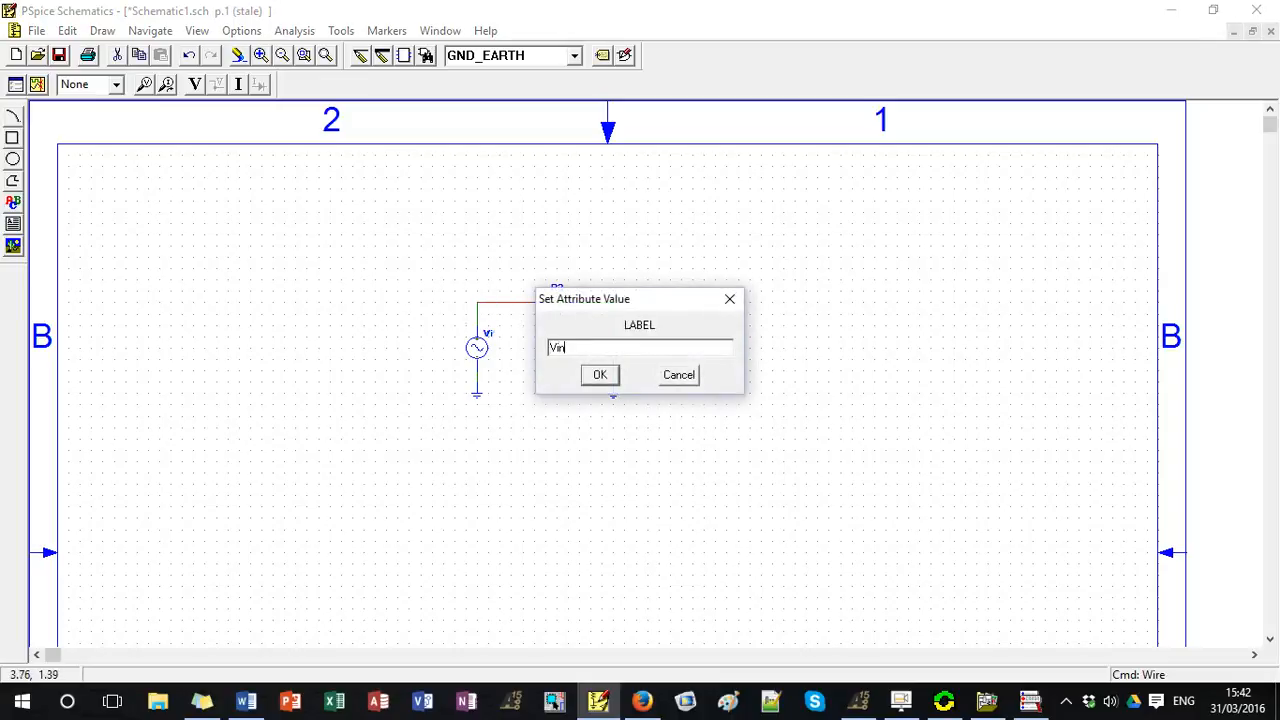
key("Return")
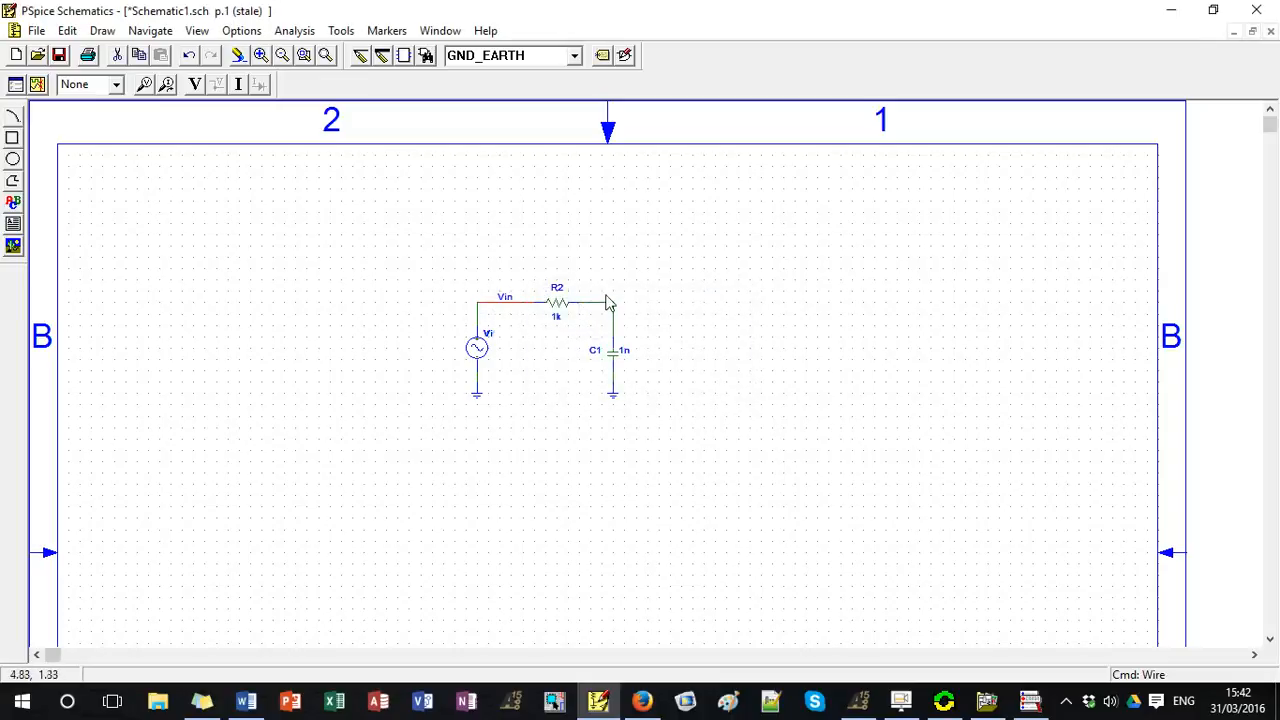
double_click(608, 303)
type("V")
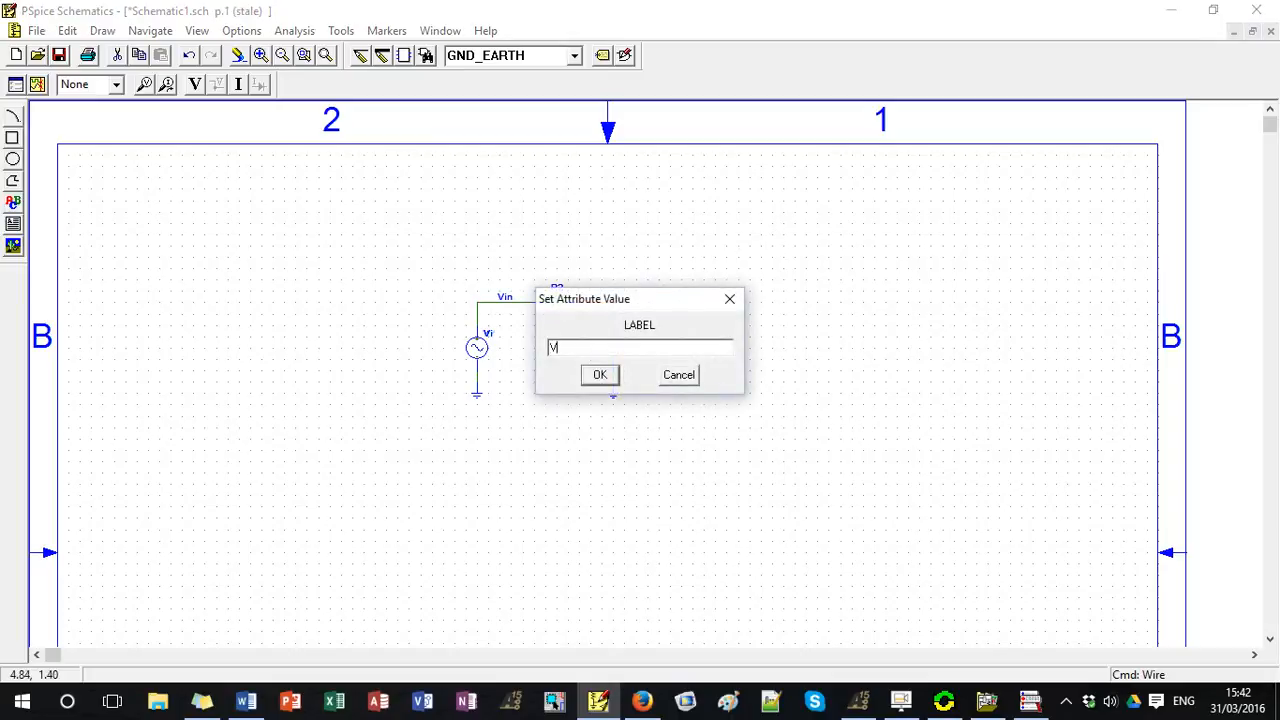
type("out")
key("Return")
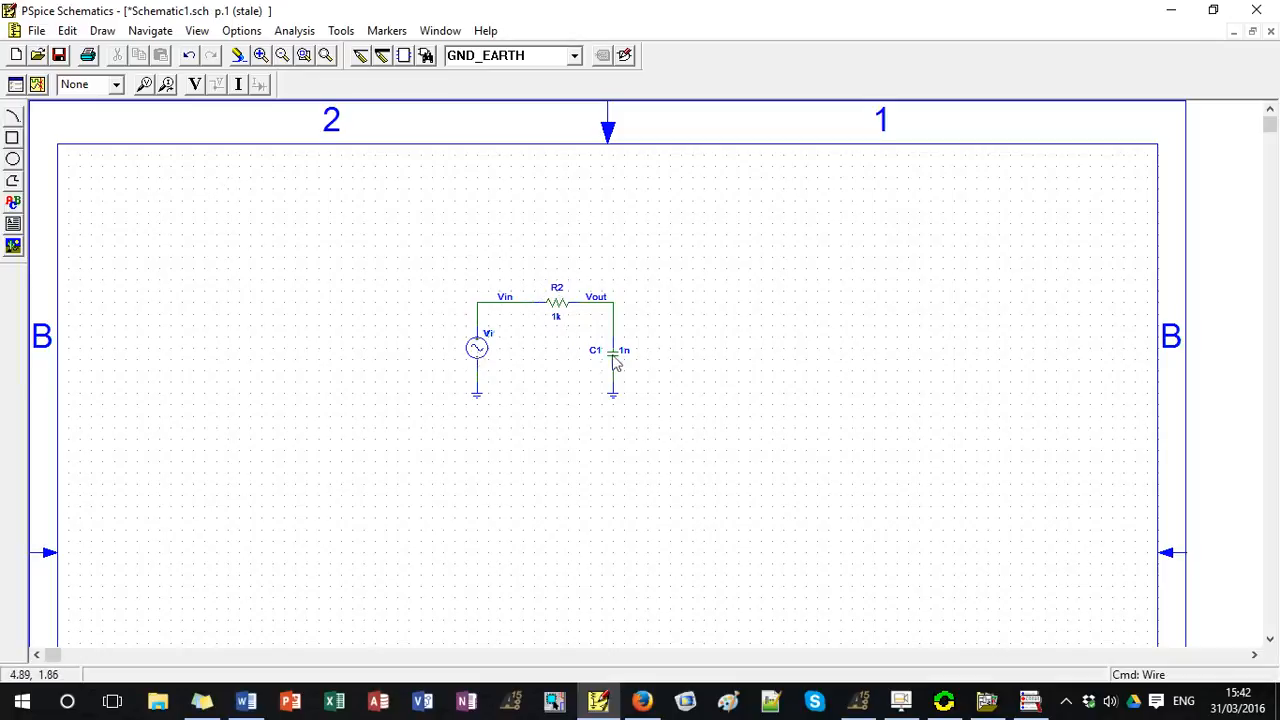
Set the sine source's offset VOFF to 0 and its amplitude VAMPL to 1.
double_click(479, 352)
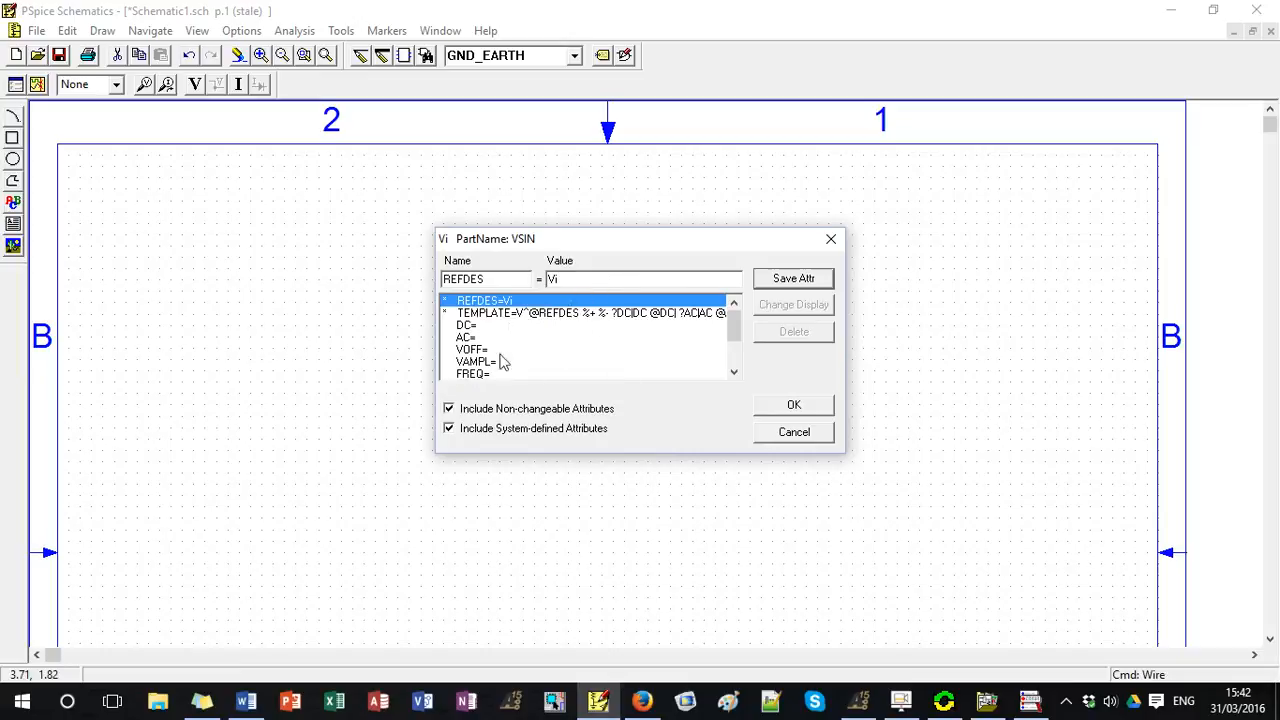
left_click(494, 350)
scroll(537, 350, "down", 1)
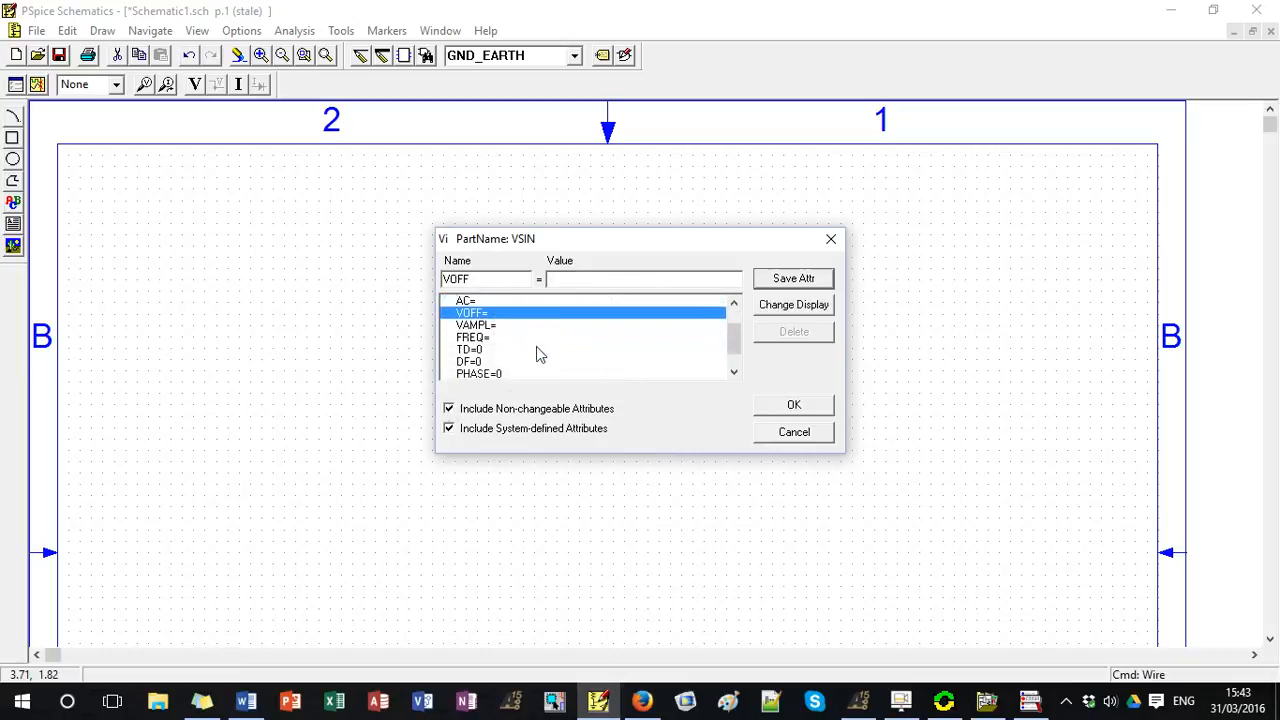
left_click(488, 326)
left_click(486, 316)
left_click(490, 325)
left_click(488, 340)
left_click(494, 315)
left_click(500, 330)
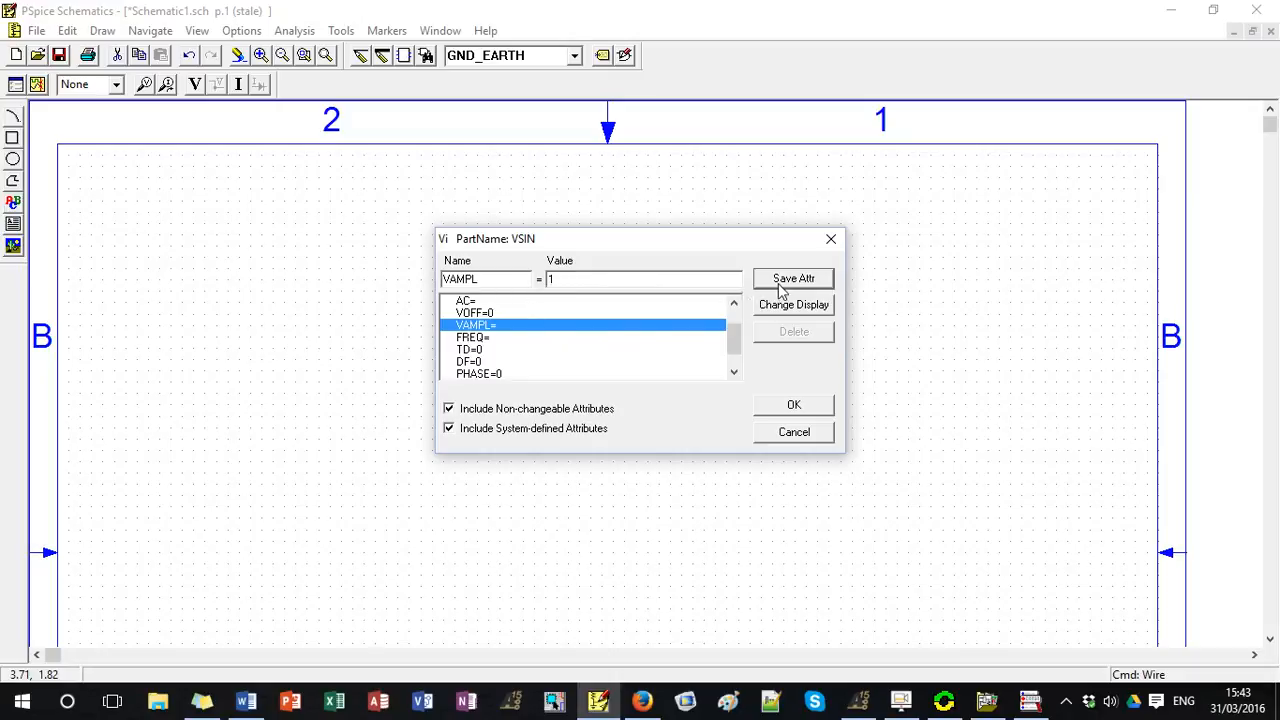
Set the sine source's FREQ attribute to 60, save it and accept the attribute changes.
left_click(506, 338)
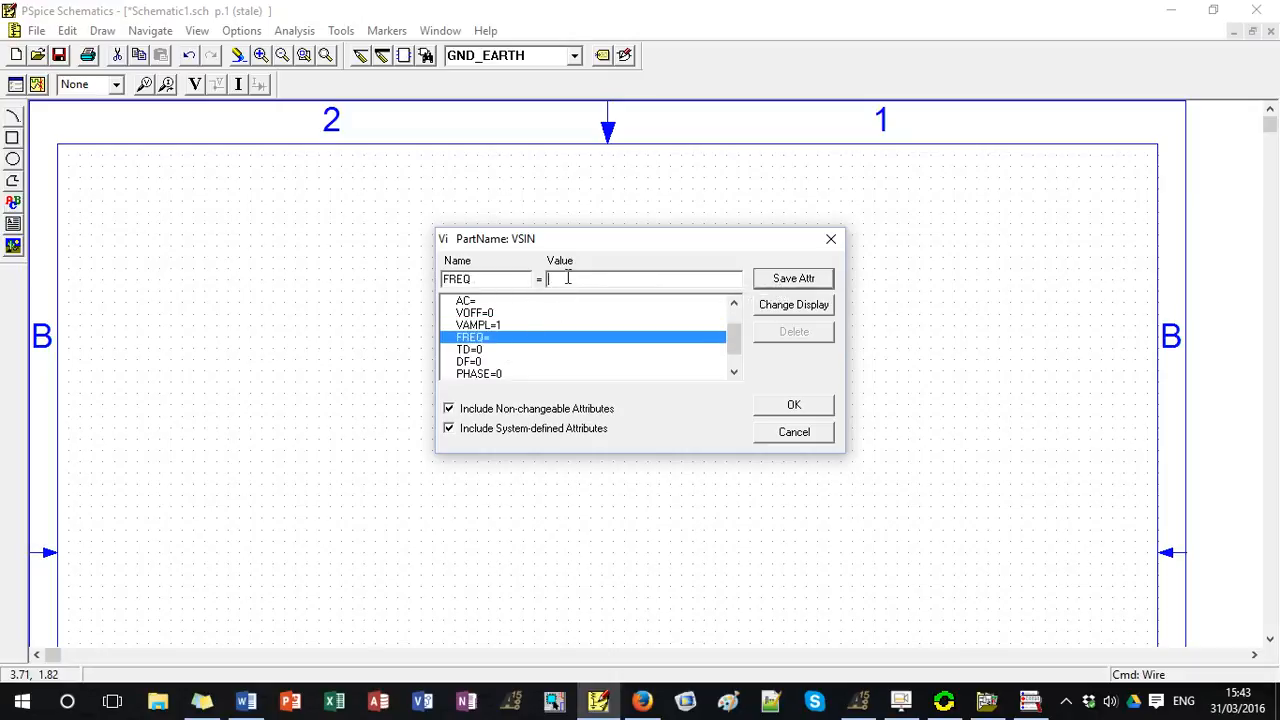
type("60")
left_click(818, 282)
left_click(812, 410)
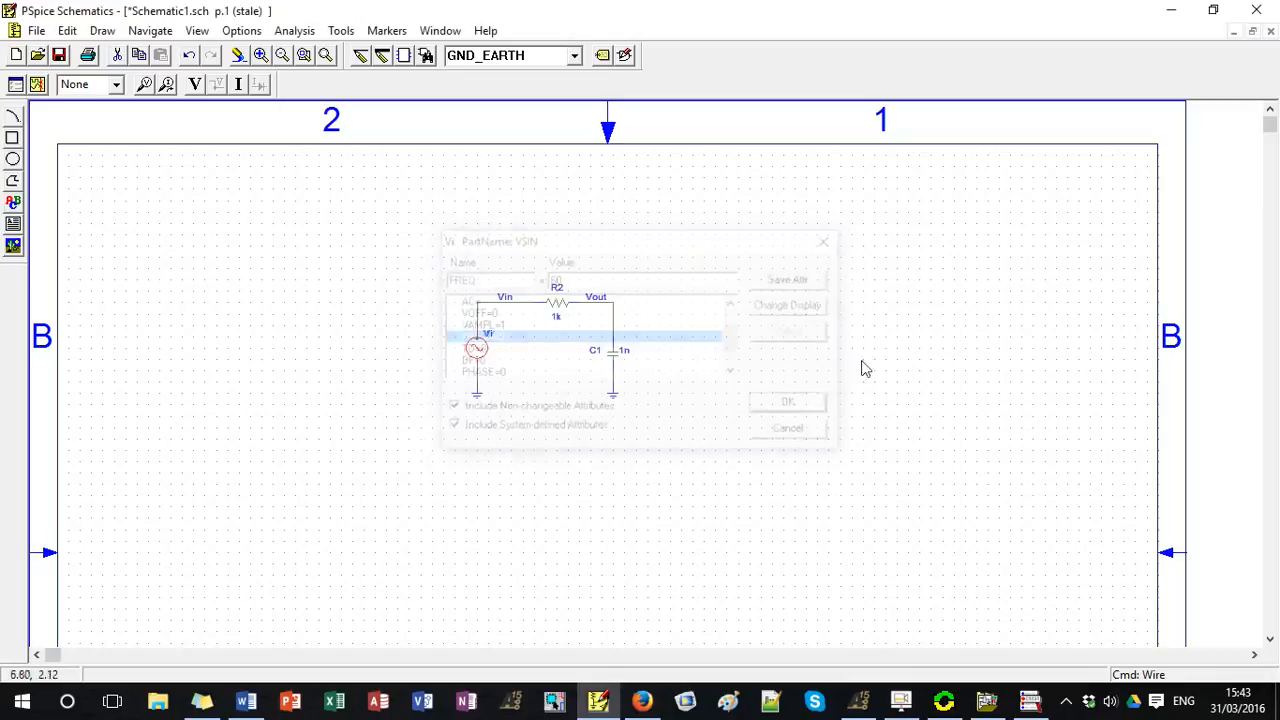
left_click(835, 285)
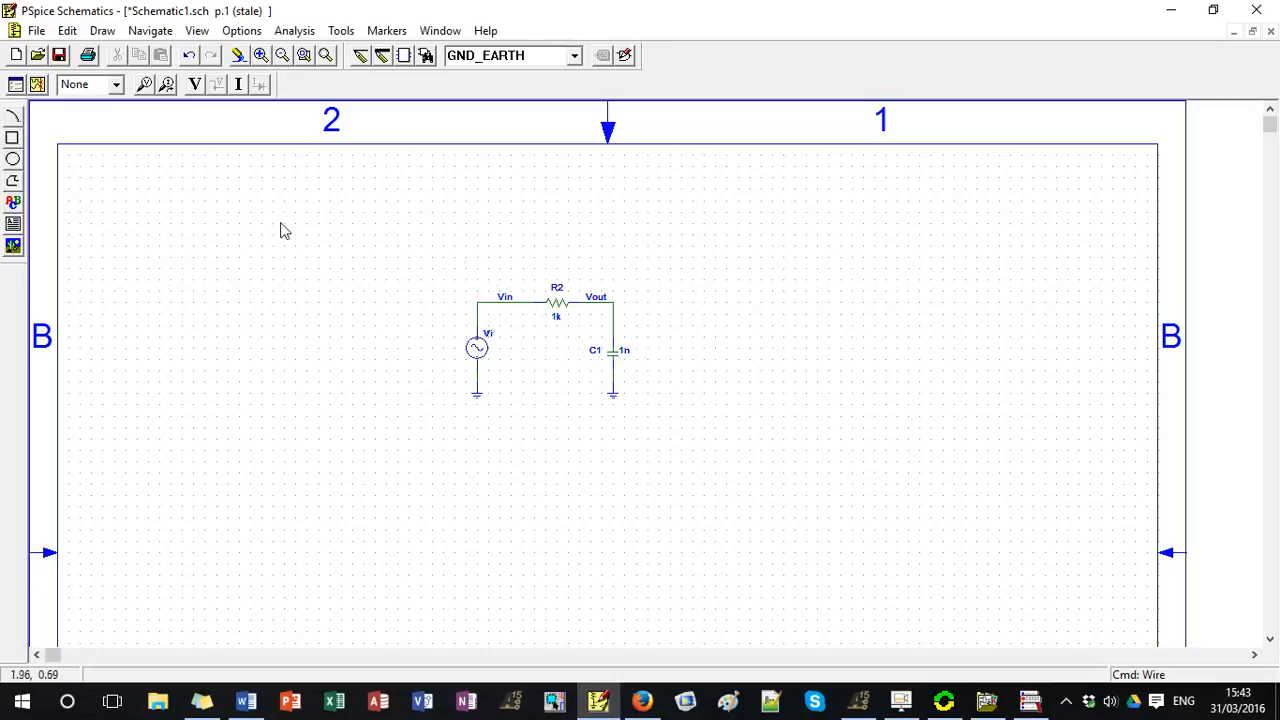
Place a voltage marker on the Vout node at the corner above the capacitor.
left_click(144, 87)
left_click(618, 305)
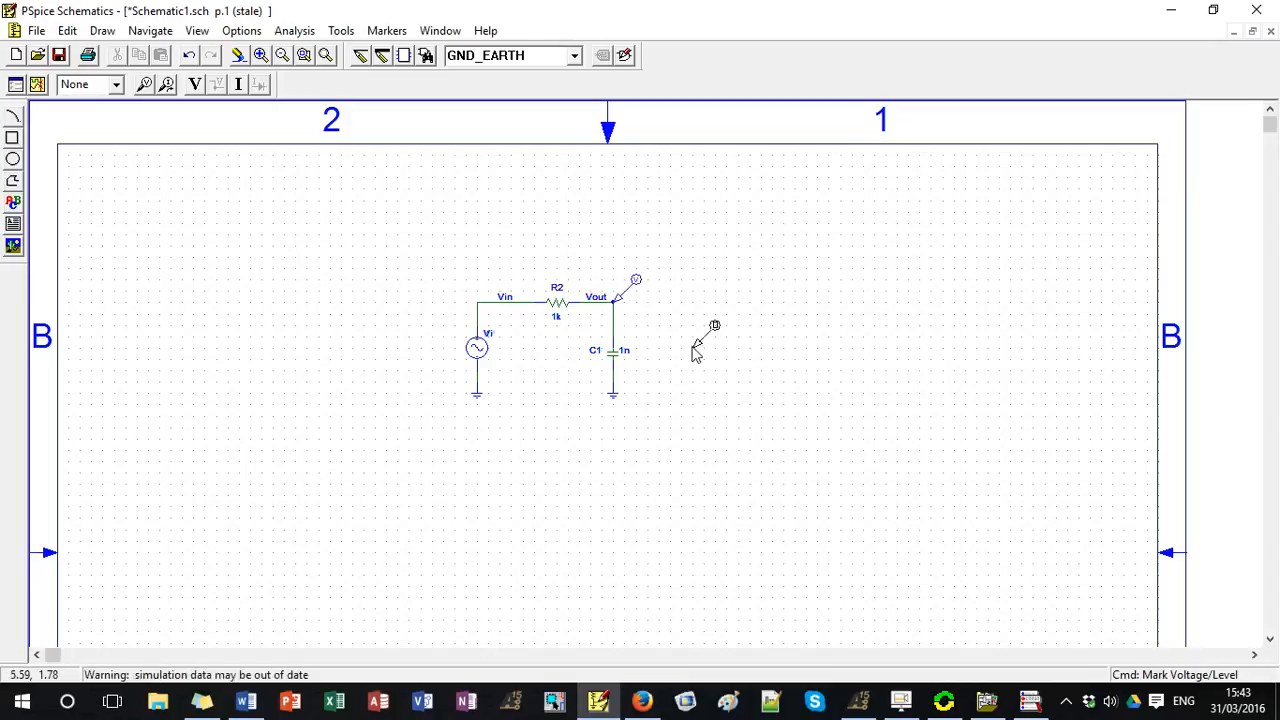
Disable the DC Sweep analysis, enable the Transient analysis and open the transient settings.
right_click(176, 190)
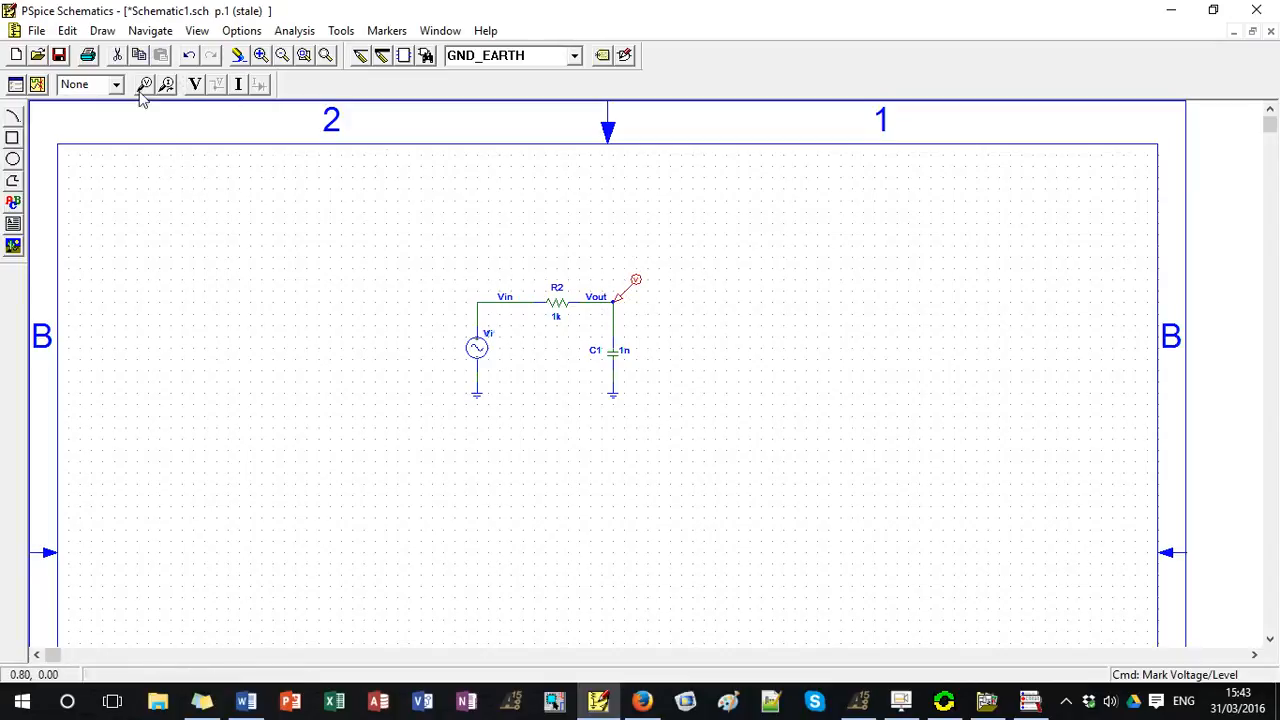
left_click(308, 31)
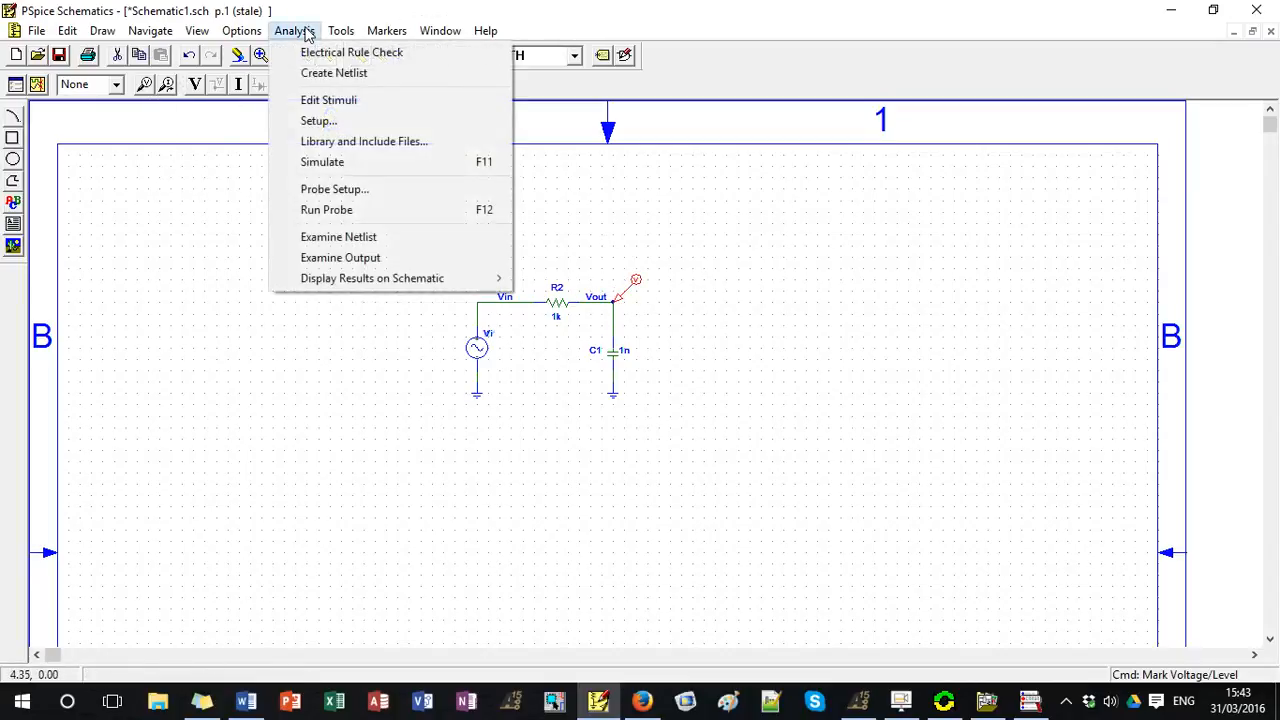
left_click(313, 122)
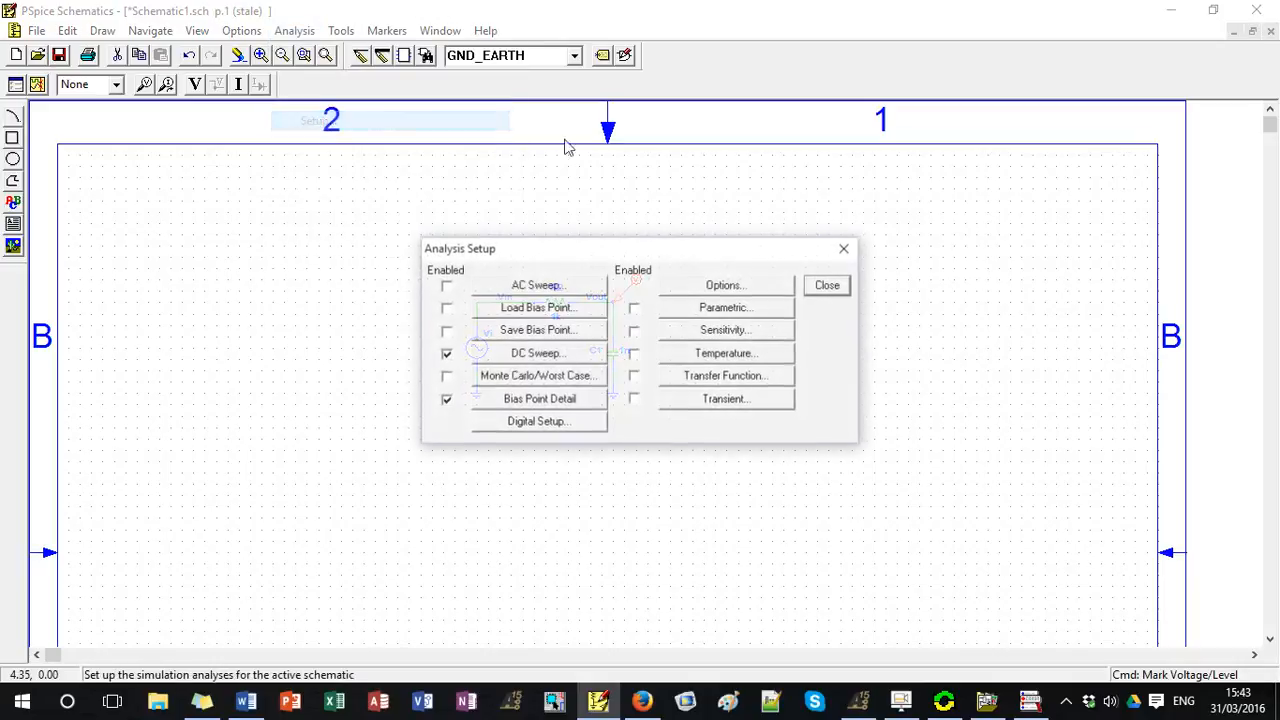
left_click(446, 354)
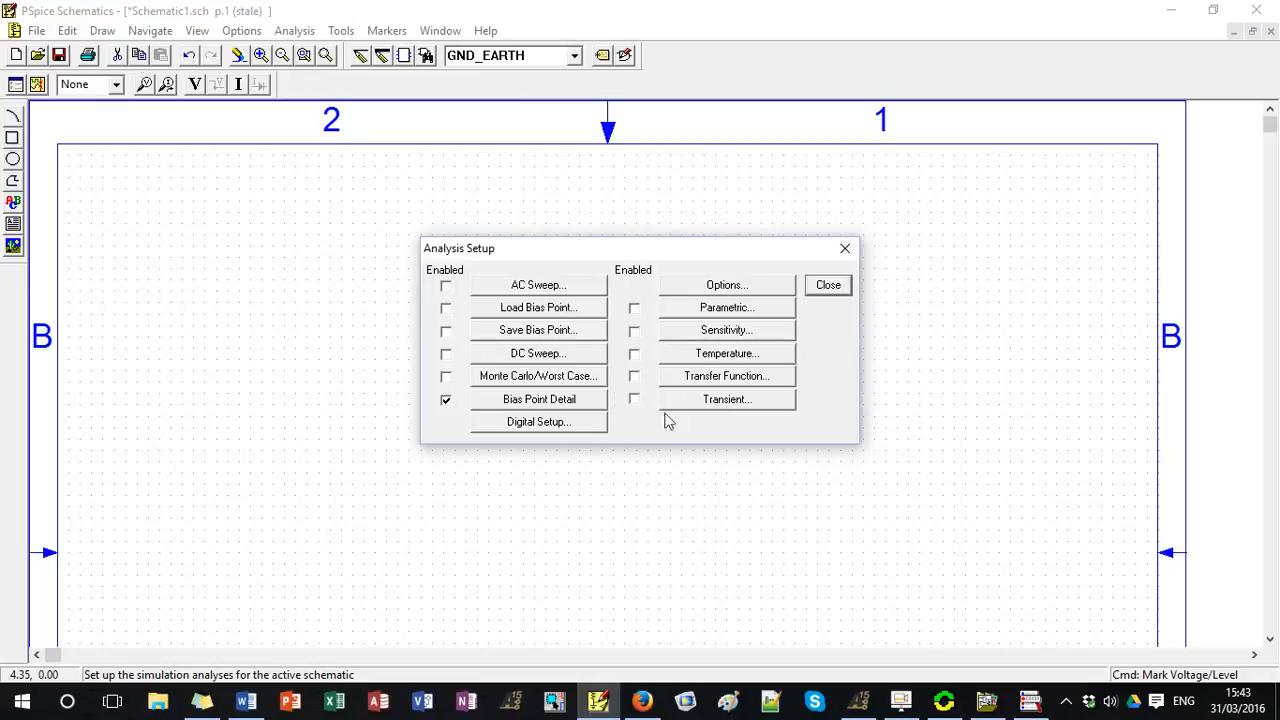
left_click(634, 400)
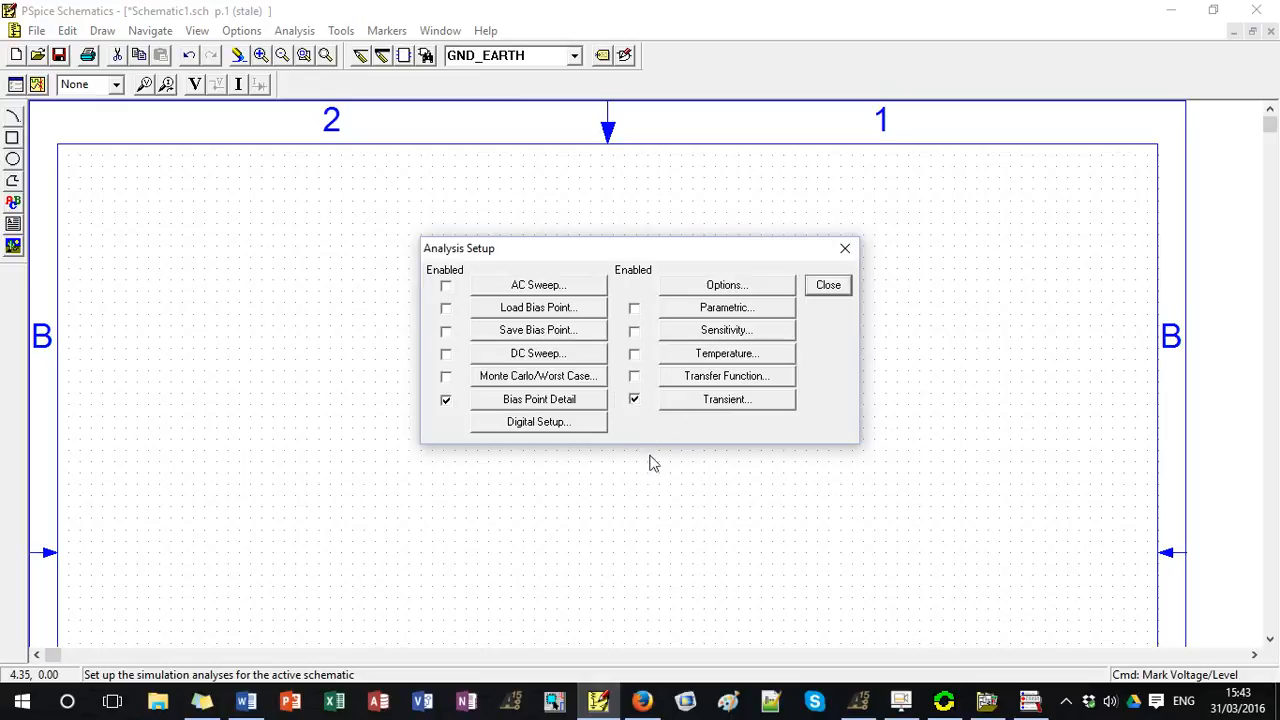
left_click(692, 402)
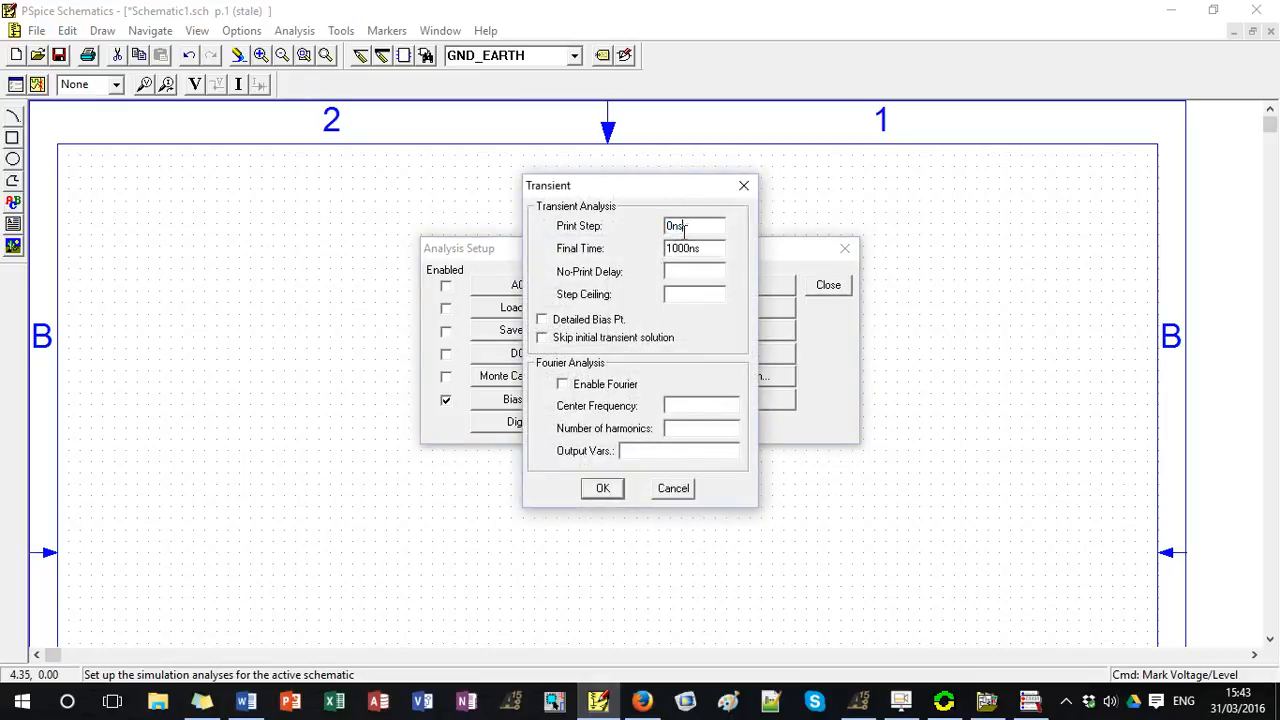
Set the transient Final Time to 50ms and Step Ceiling to 0.1ms, and accept the analysis setup.
left_click_drag(713, 248, 652, 251)
type("50ms")
left_click(603, 488)
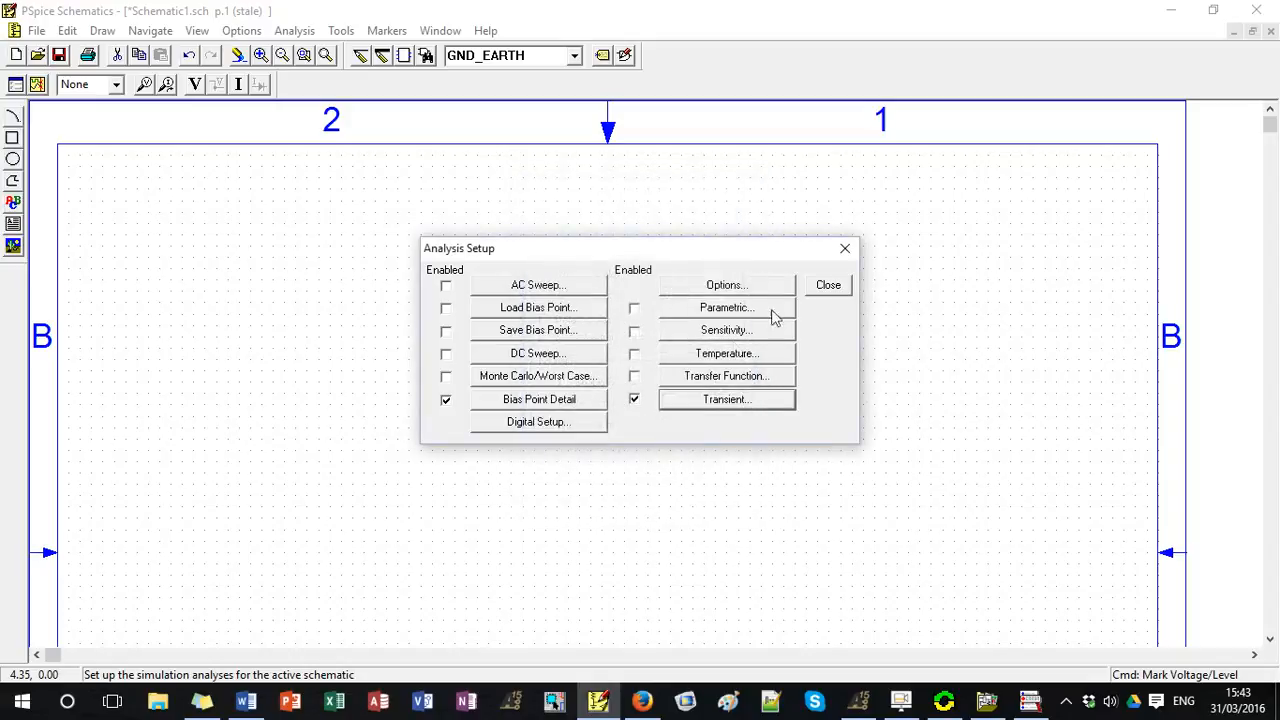
left_click(828, 287)
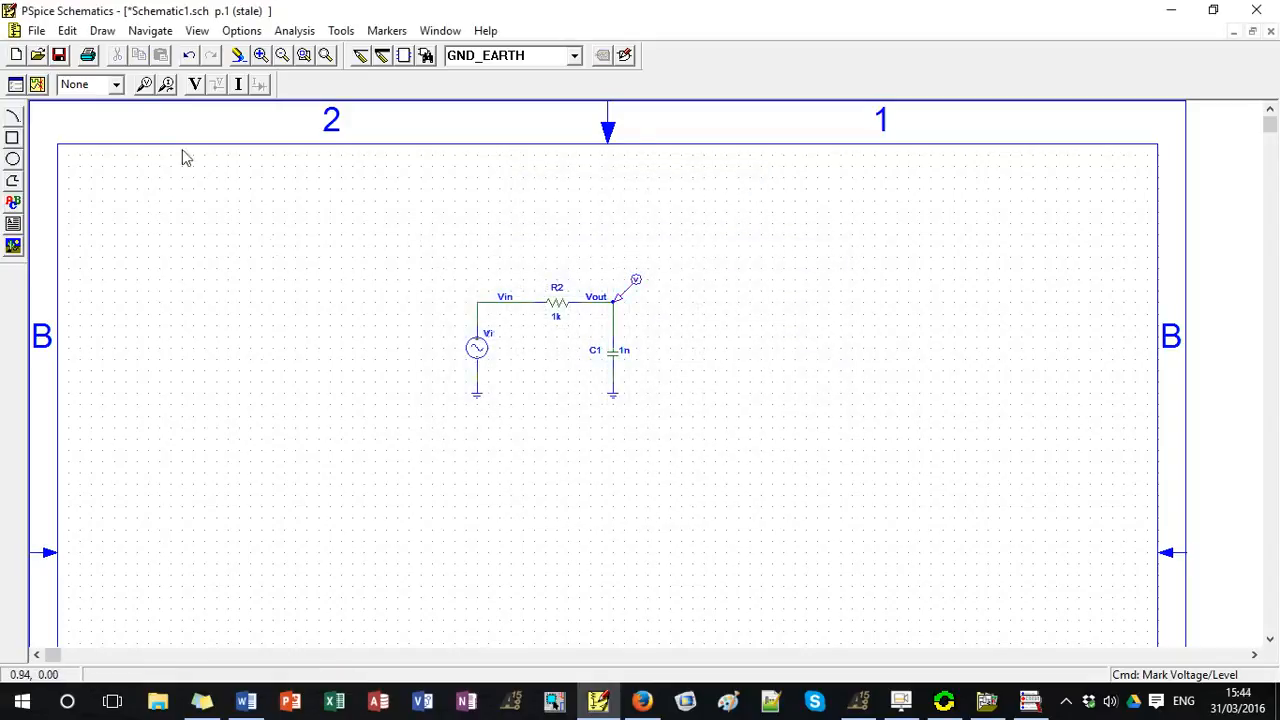
Save the schematic under the new name Schematic2.sch in the tutorial folder.
left_click(36, 30)
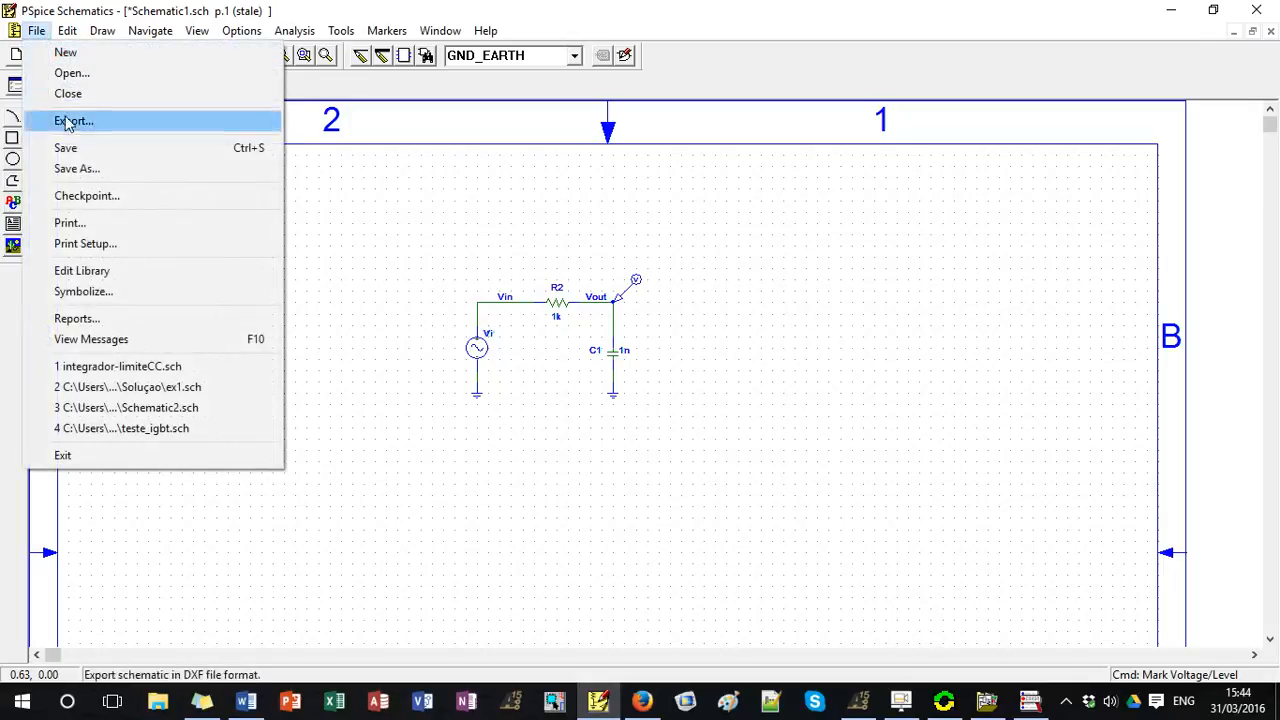
left_click(78, 168)
left_click(574, 418)
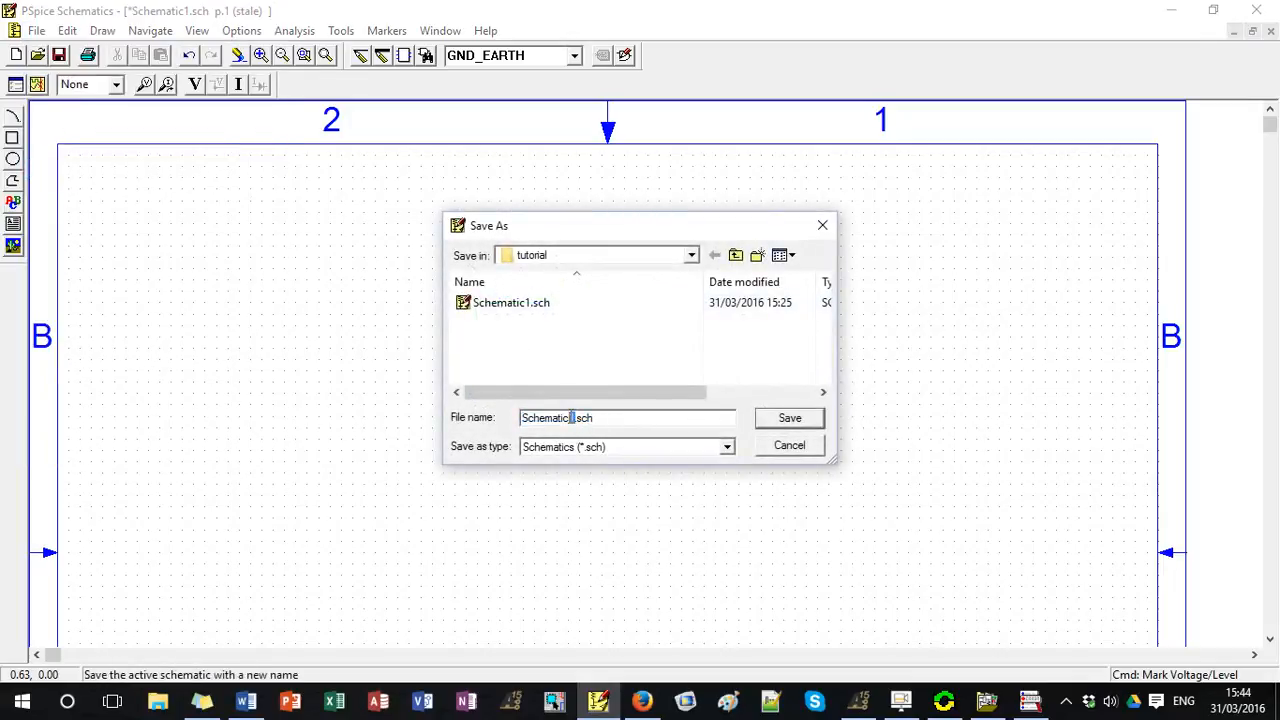
type("2")
key("Return")
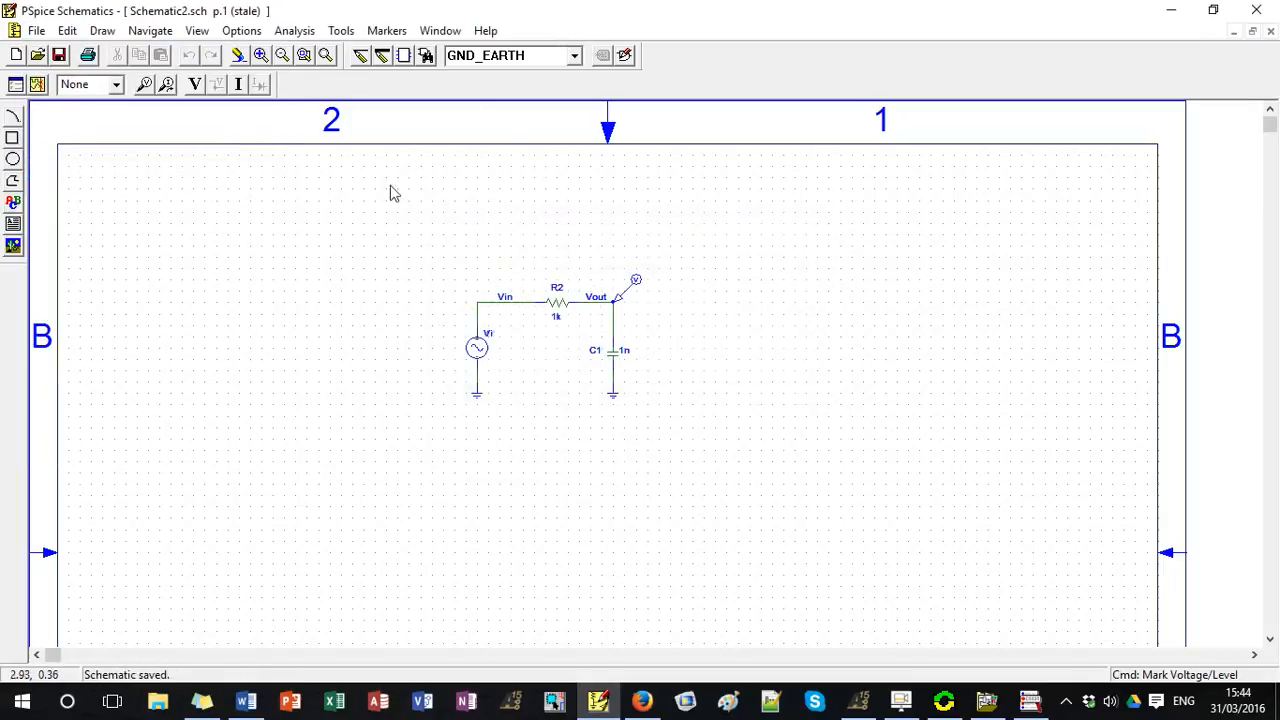
Simulate the circuit and bring up the resulting waveform plot in PSpice A/D.
left_click(295, 31)
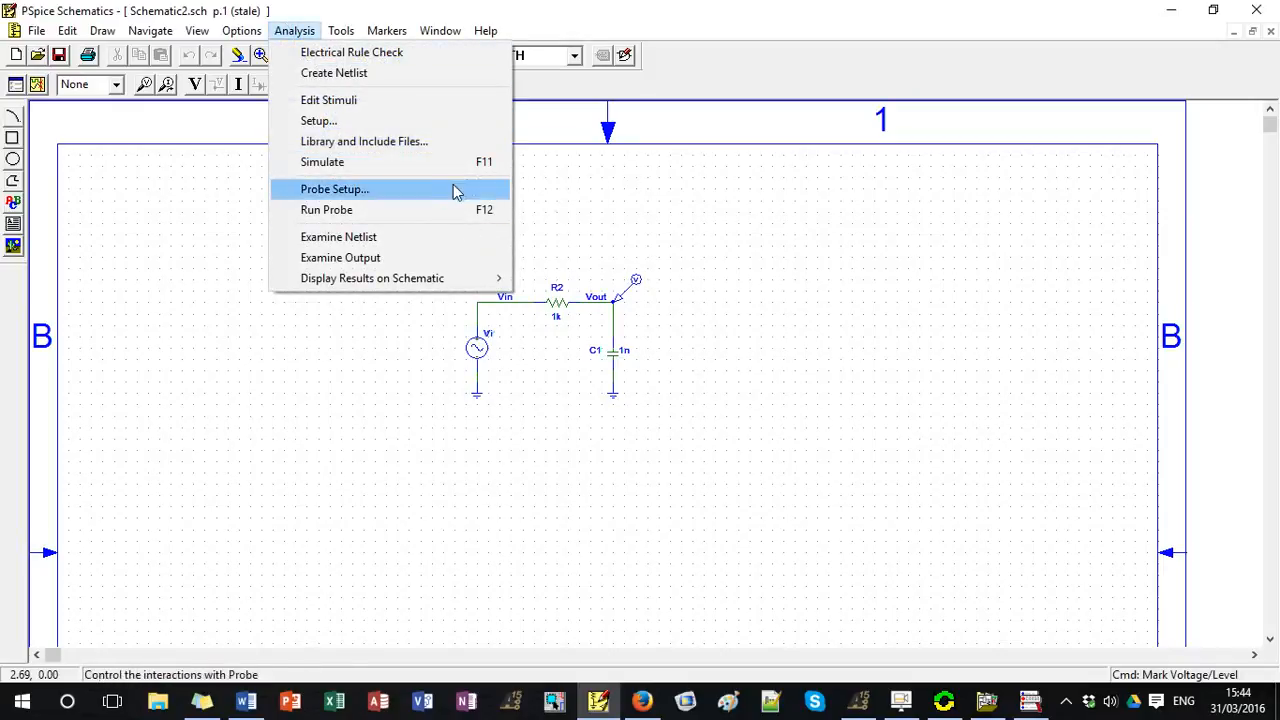
left_click(444, 163)
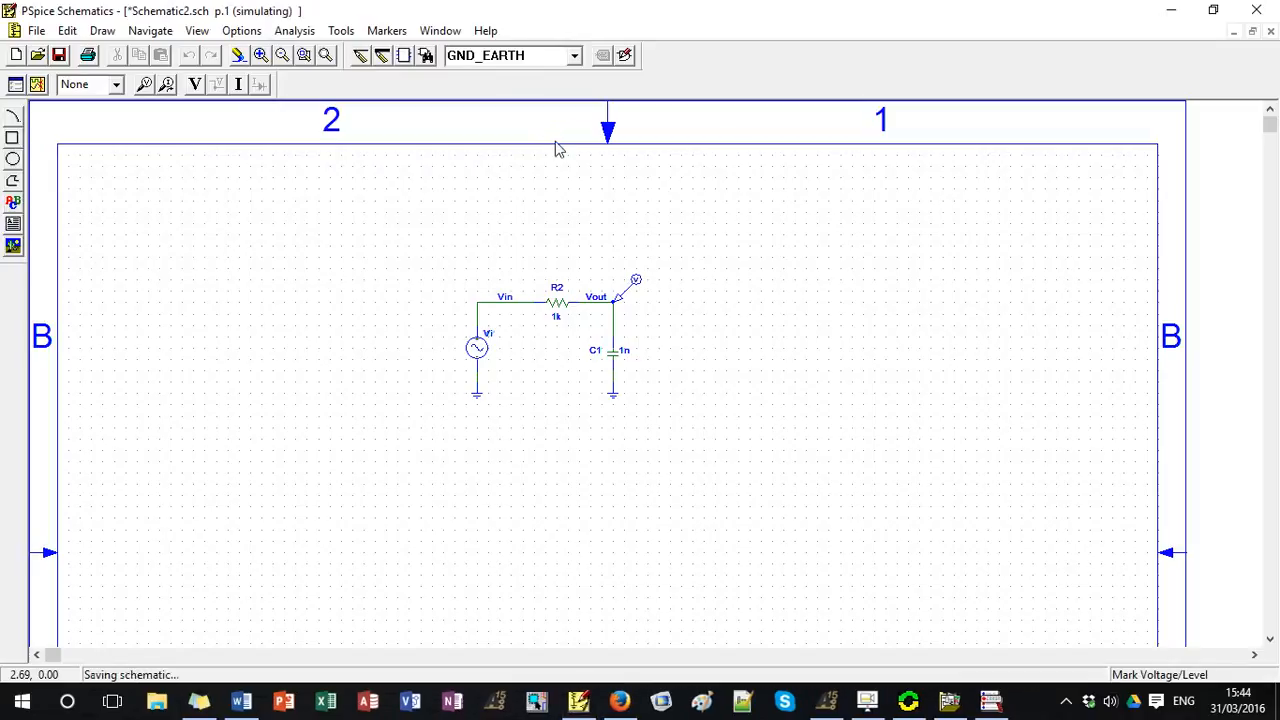
left_click(1030, 705)
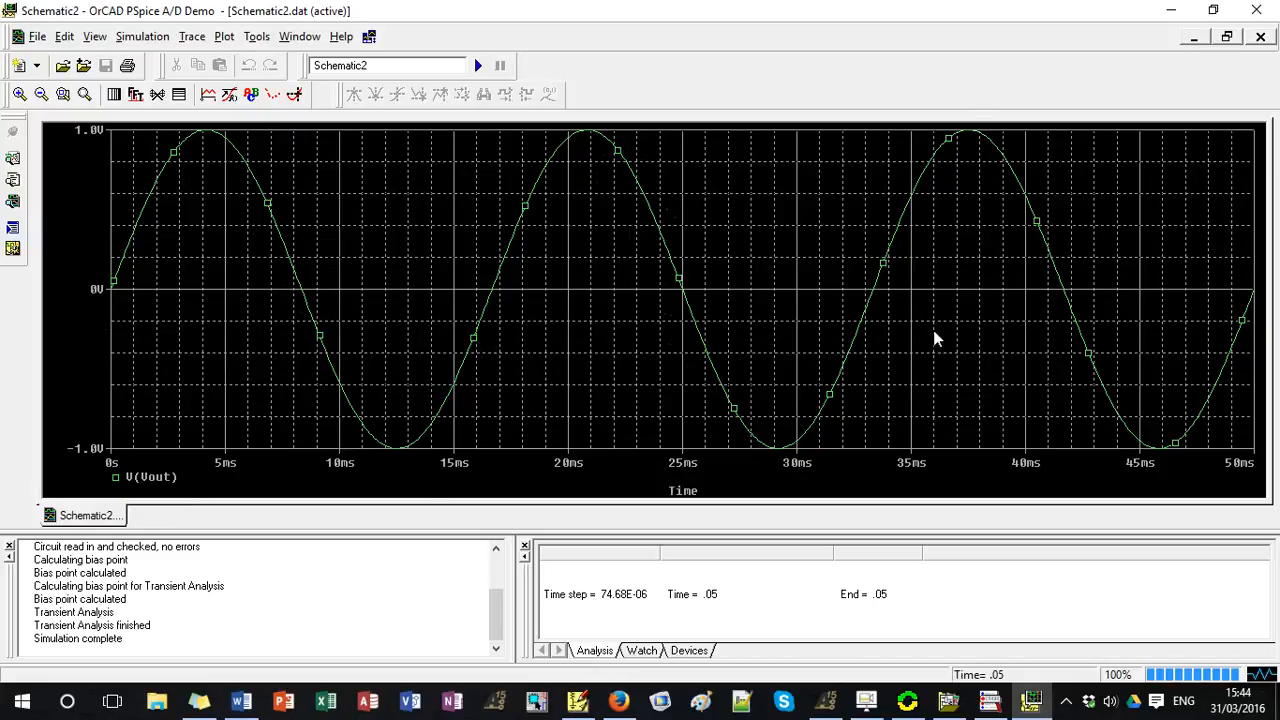
Add the V(Vin) trace to the waveform plot, leaving currents out of the variable list.
left_click(192, 36)
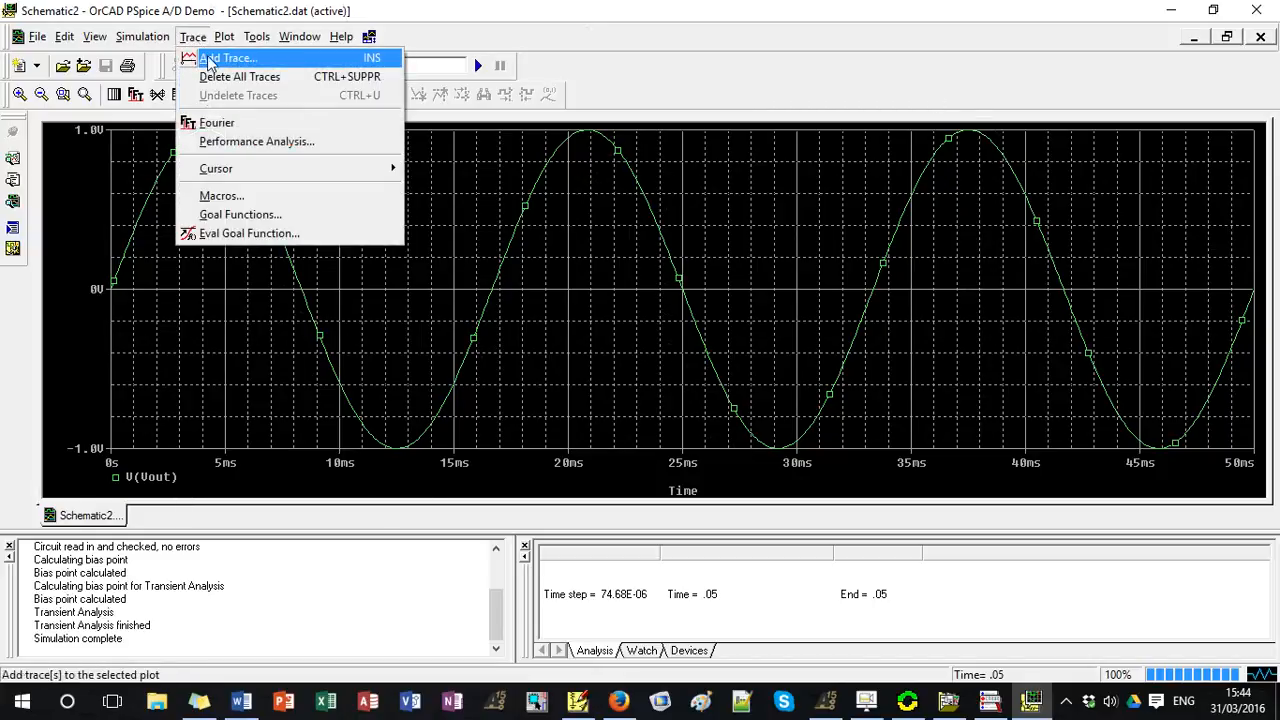
left_click(148, 289)
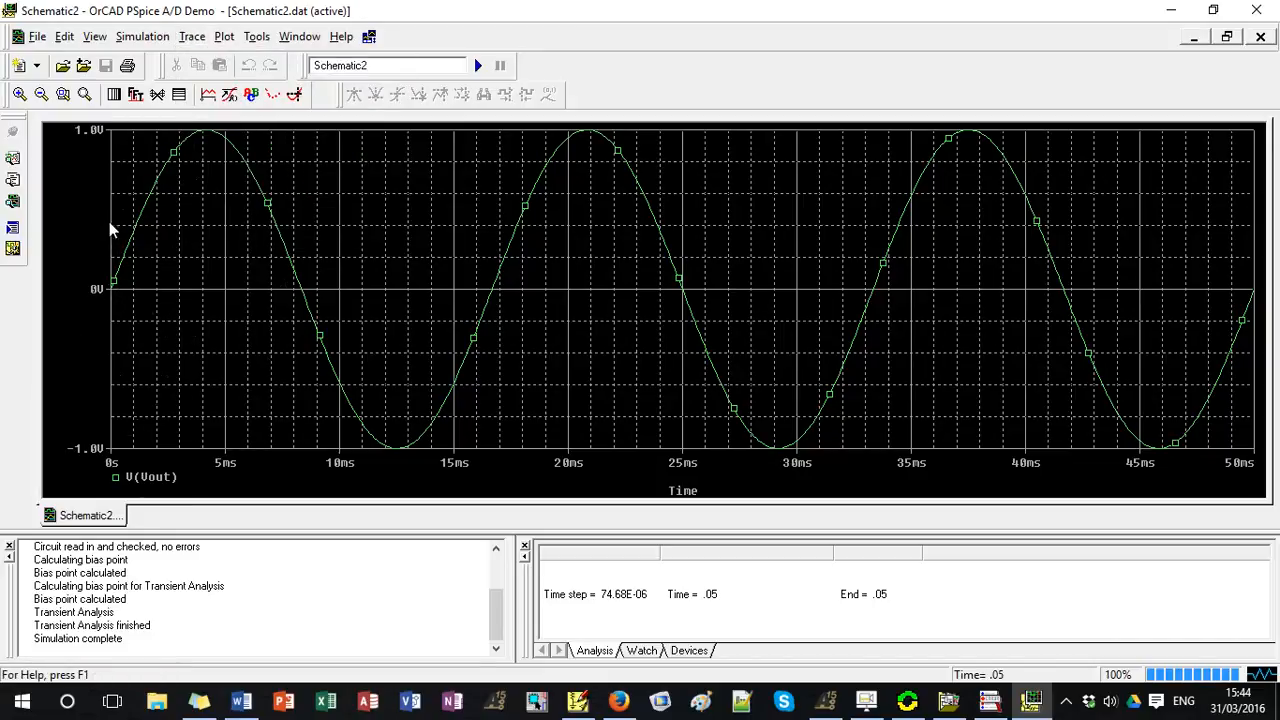
left_click(192, 36)
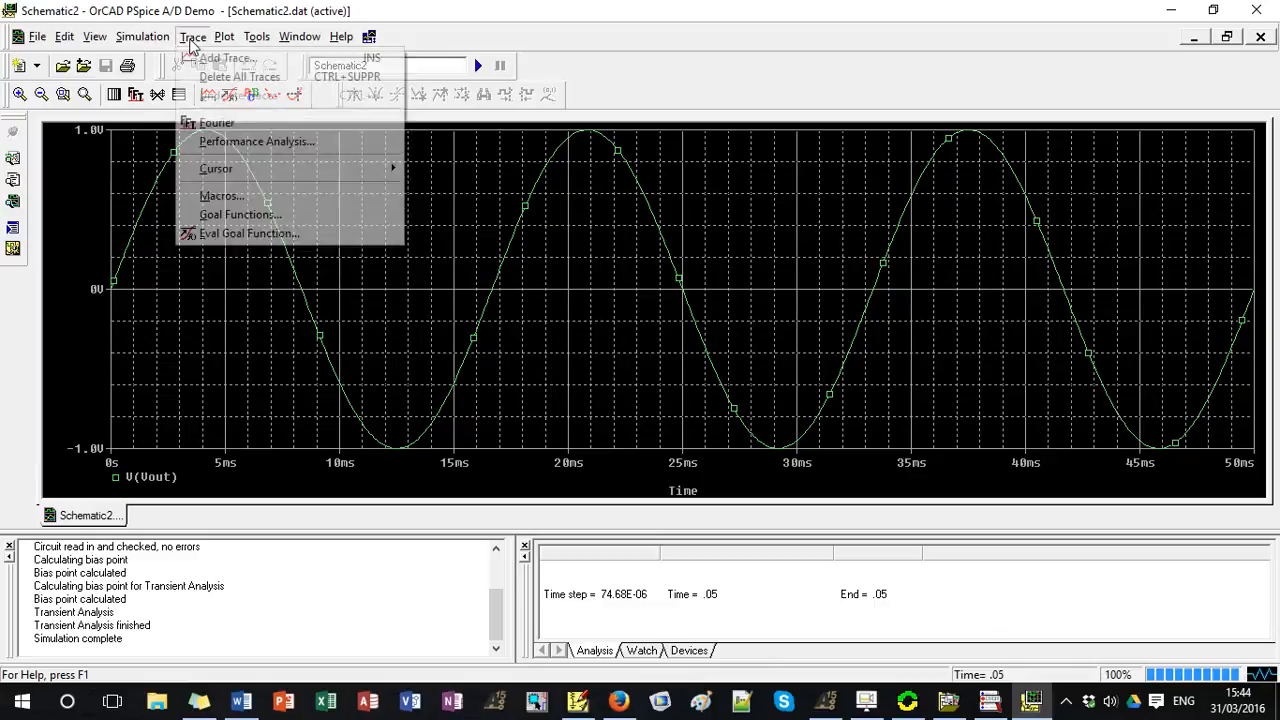
left_click(205, 58)
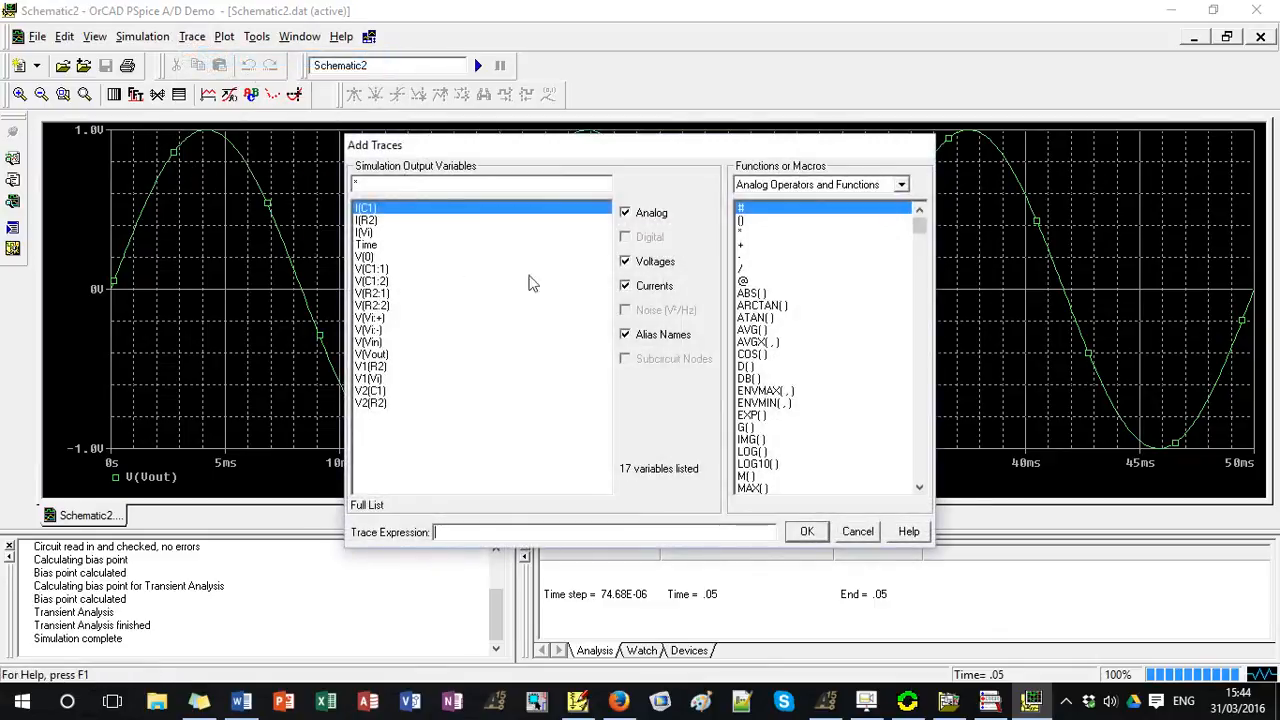
left_click(624, 287)
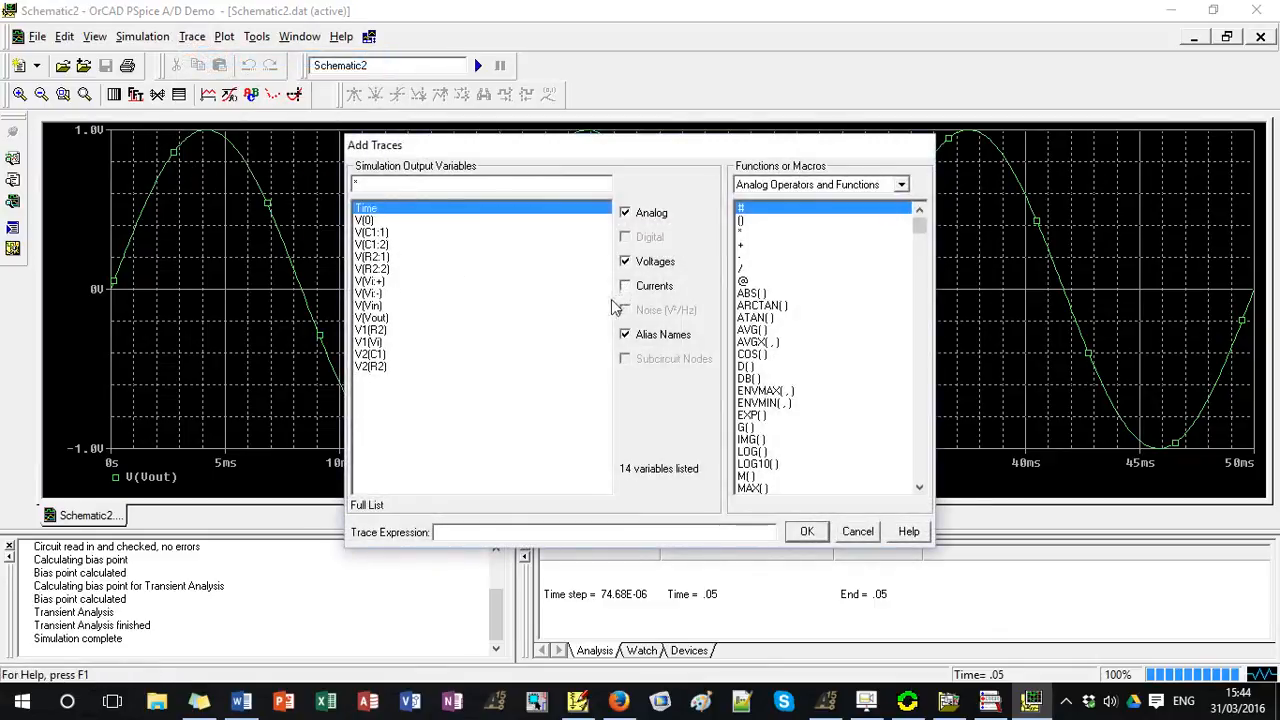
left_click(380, 306)
left_click(805, 532)
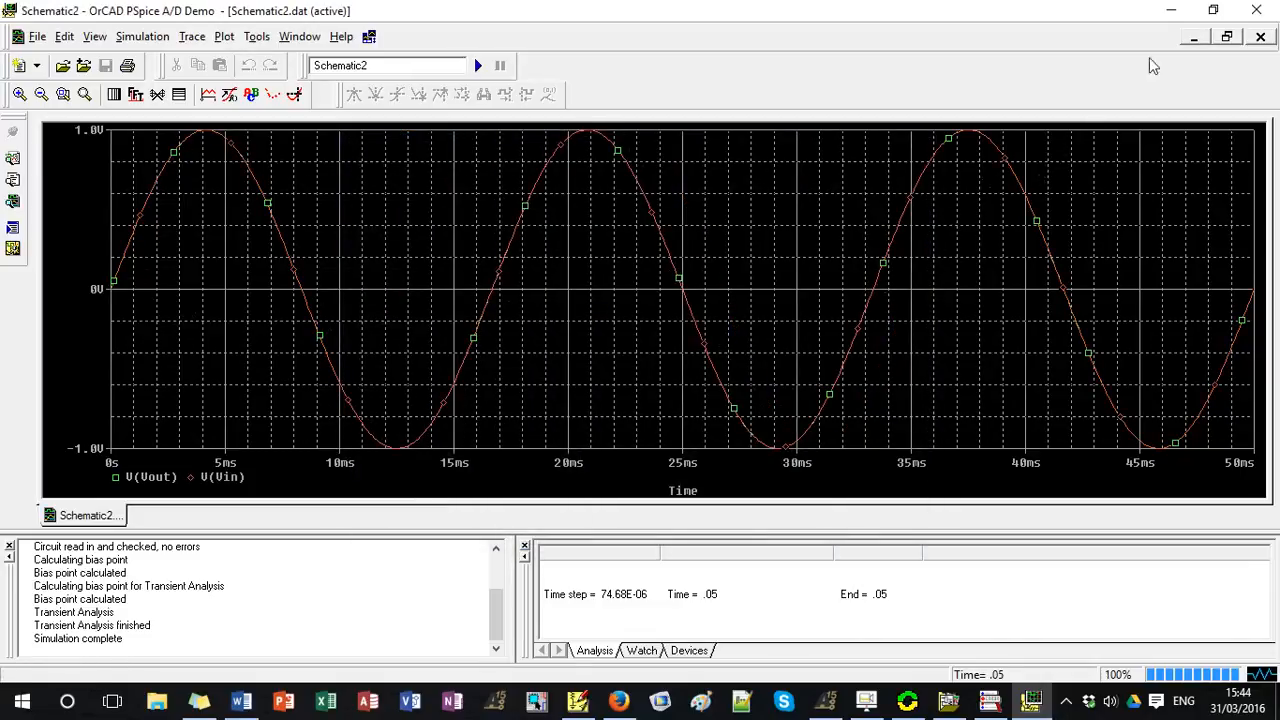
Compare the schematic with the Vin and Vout waveforms and return to PSpice Schematics.
left_click(1171, 10)
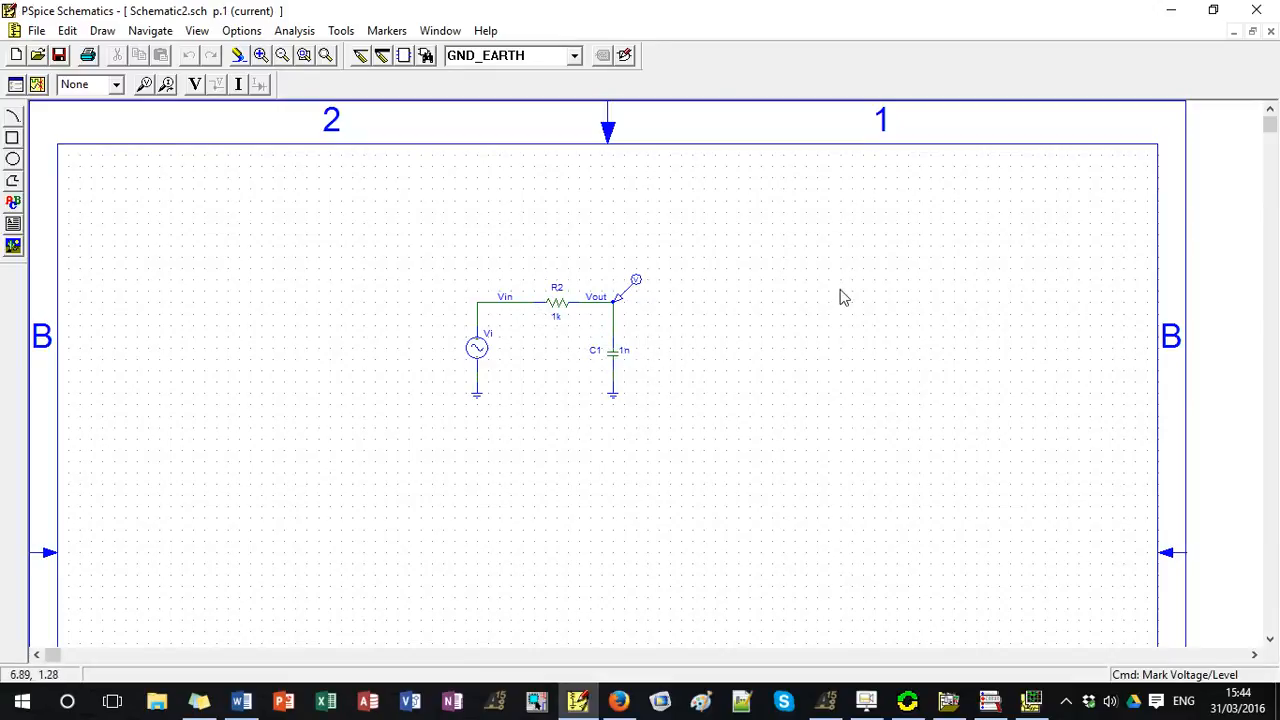
left_click(1031, 701)
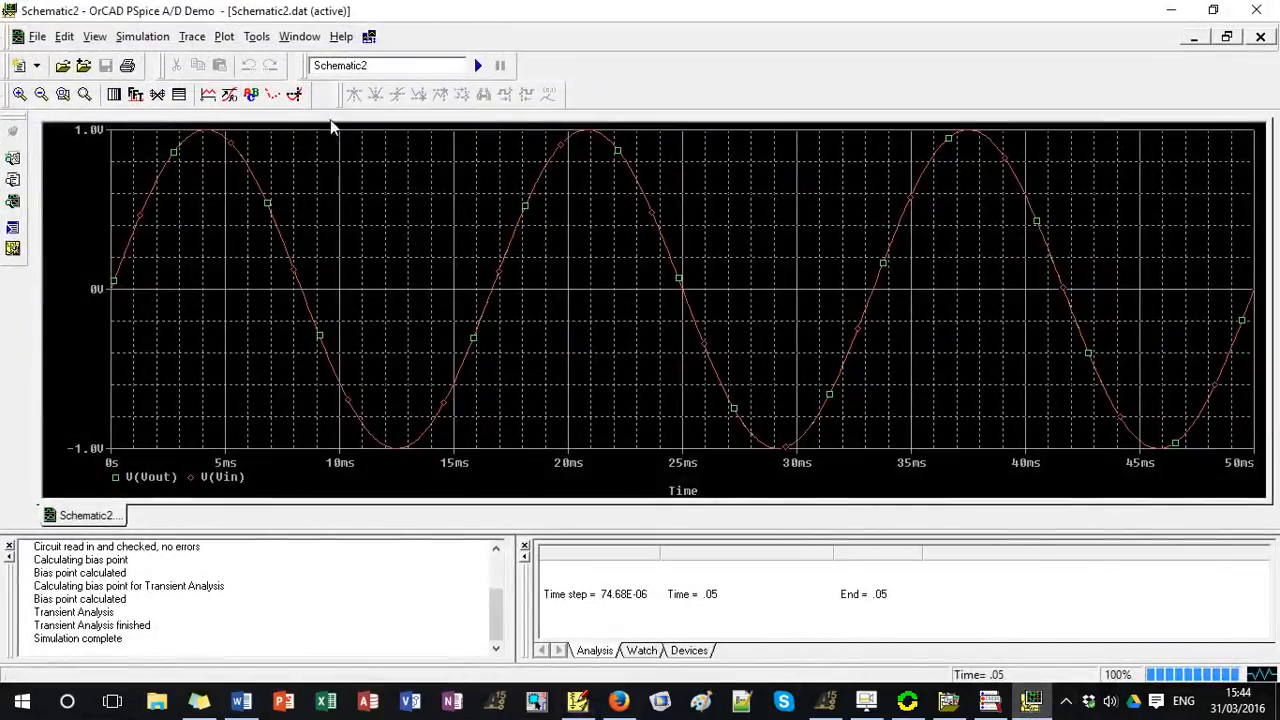
left_click(1171, 10)
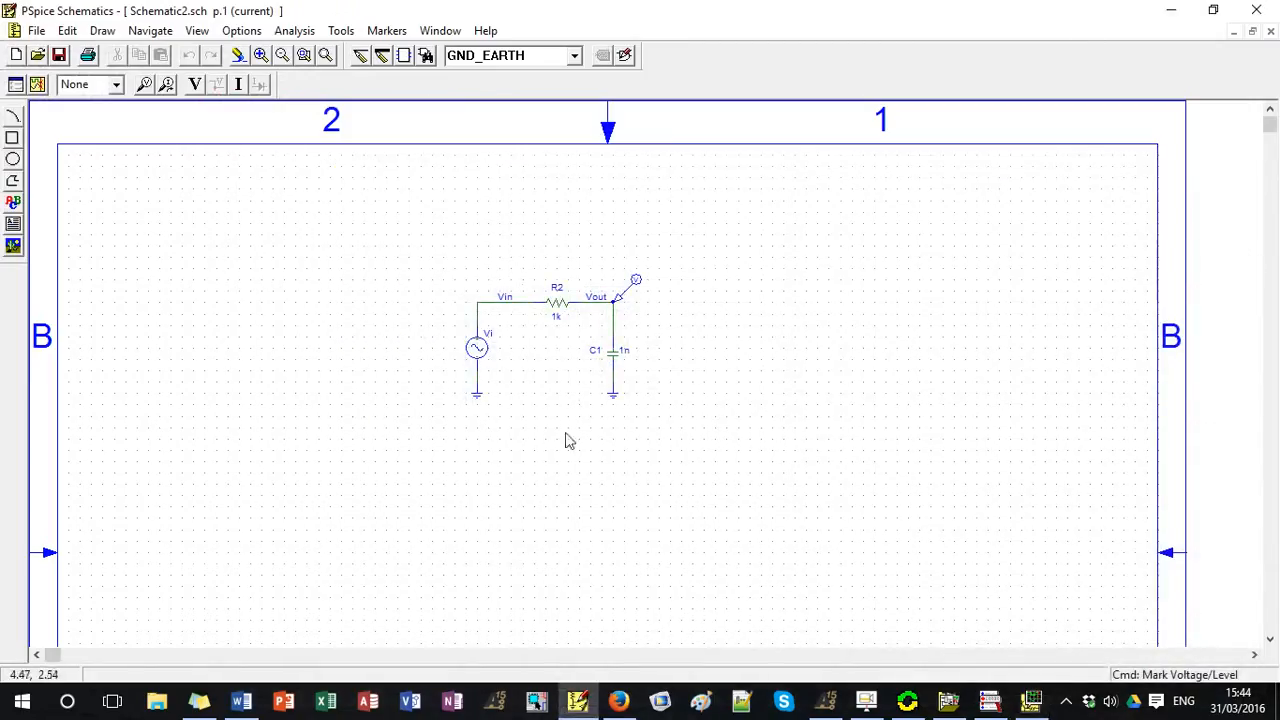
Set the sine source's FREQ attribute to 1 GHz, accept the attributes and save the schematic.
double_click(476, 348)
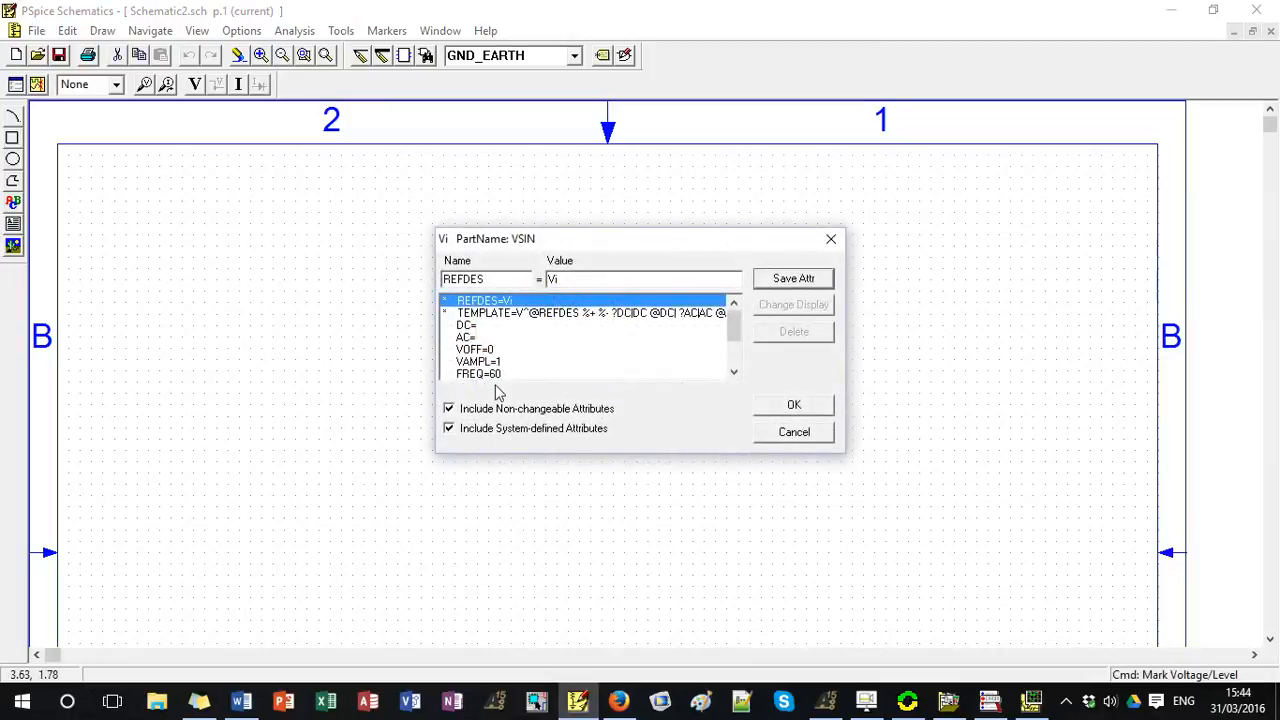
left_click(503, 374)
left_click_drag(568, 283, 551, 284)
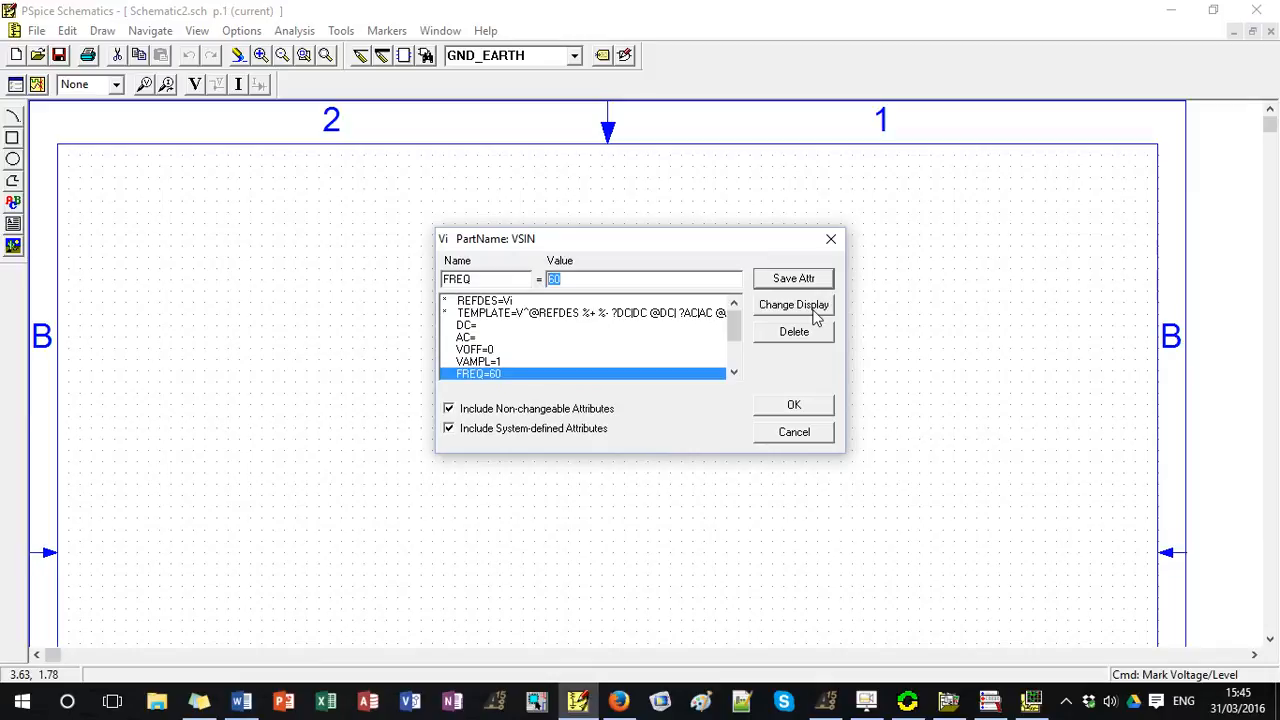
type("1G")
left_click(812, 280)
left_click(792, 410)
left_click(820, 333)
key("ctrl+s")
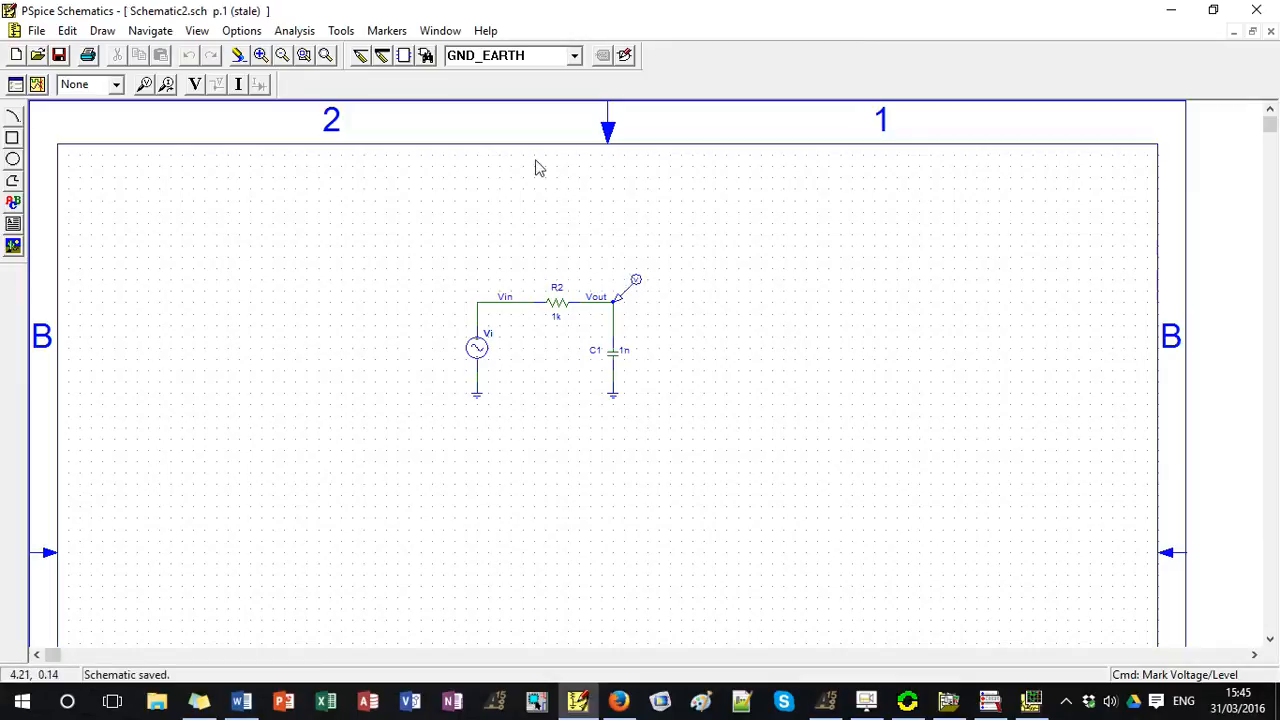
Try to simulate the circuit at the new source frequency, then abort the run by closing the simulator.
left_click(294, 30)
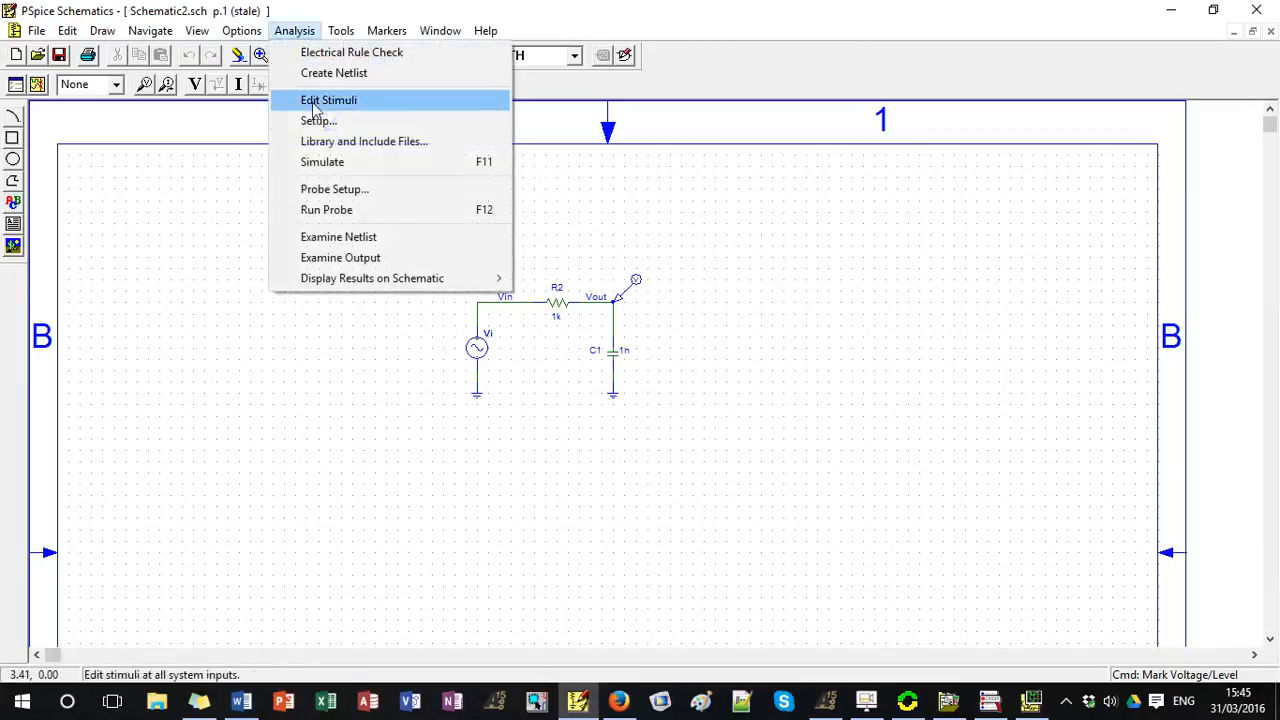
left_click(310, 163)
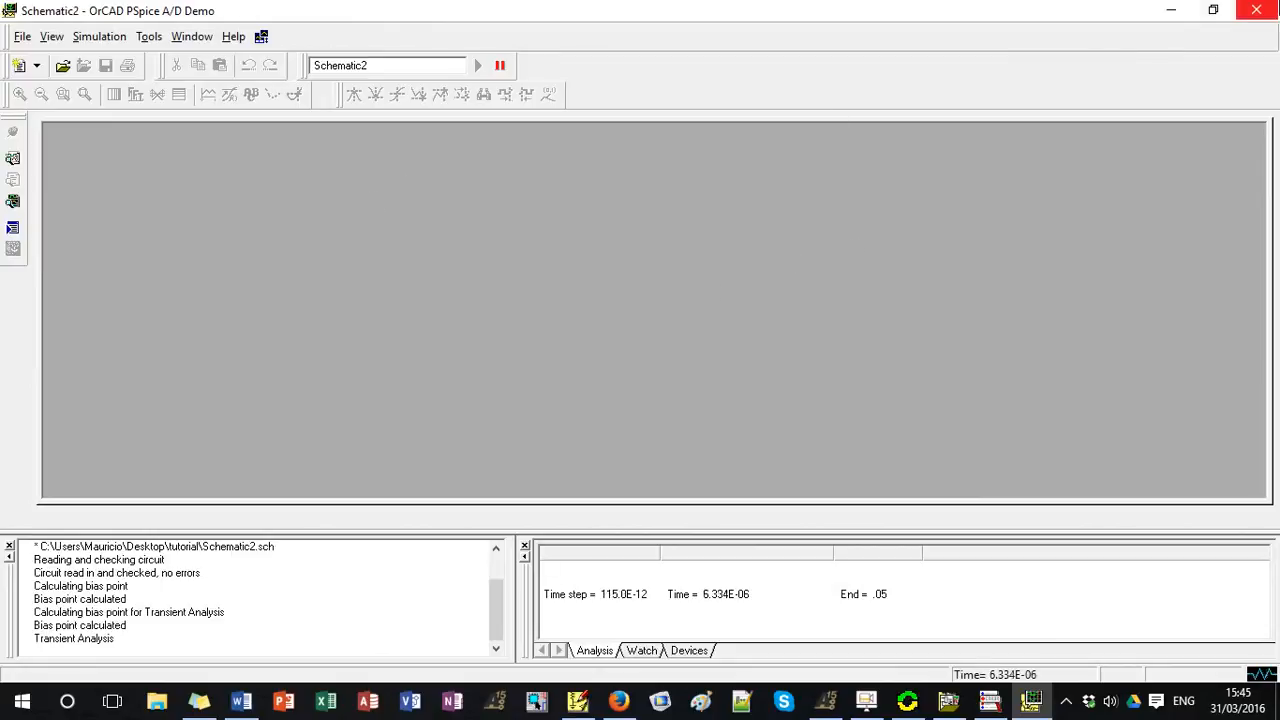
left_click(1256, 10)
left_click(784, 391)
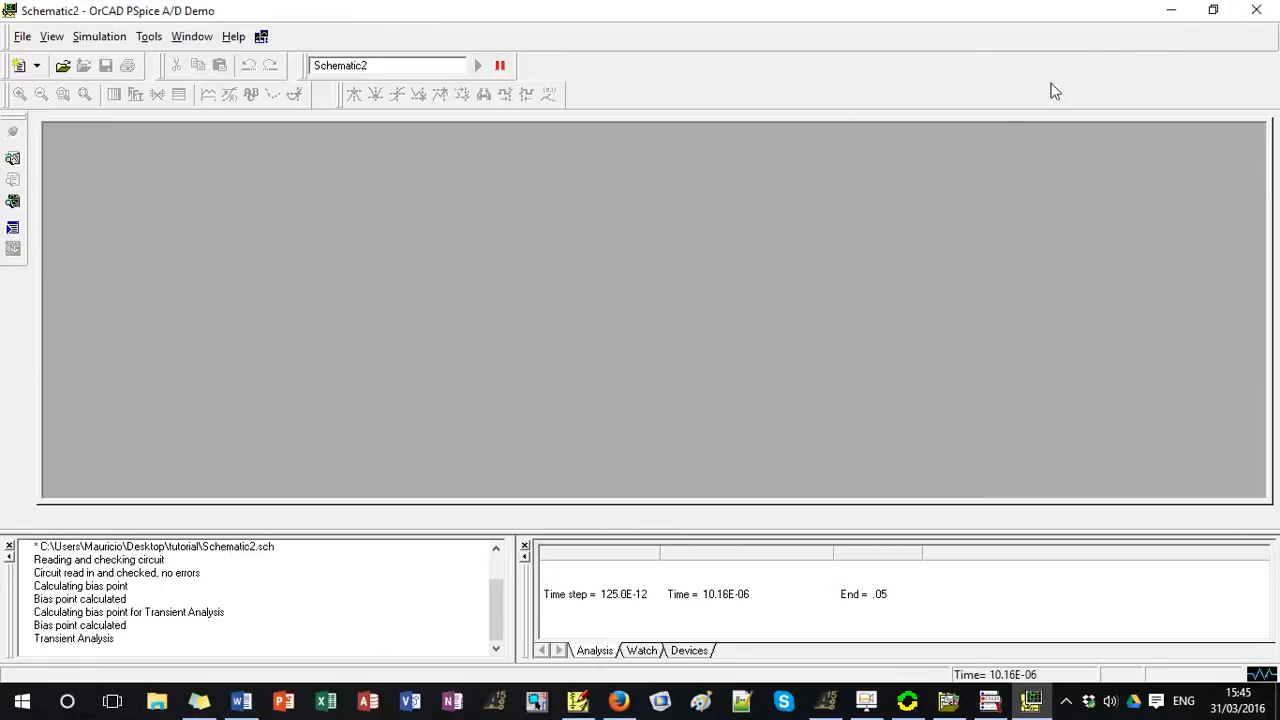
left_click(1259, 15)
left_click(712, 390)
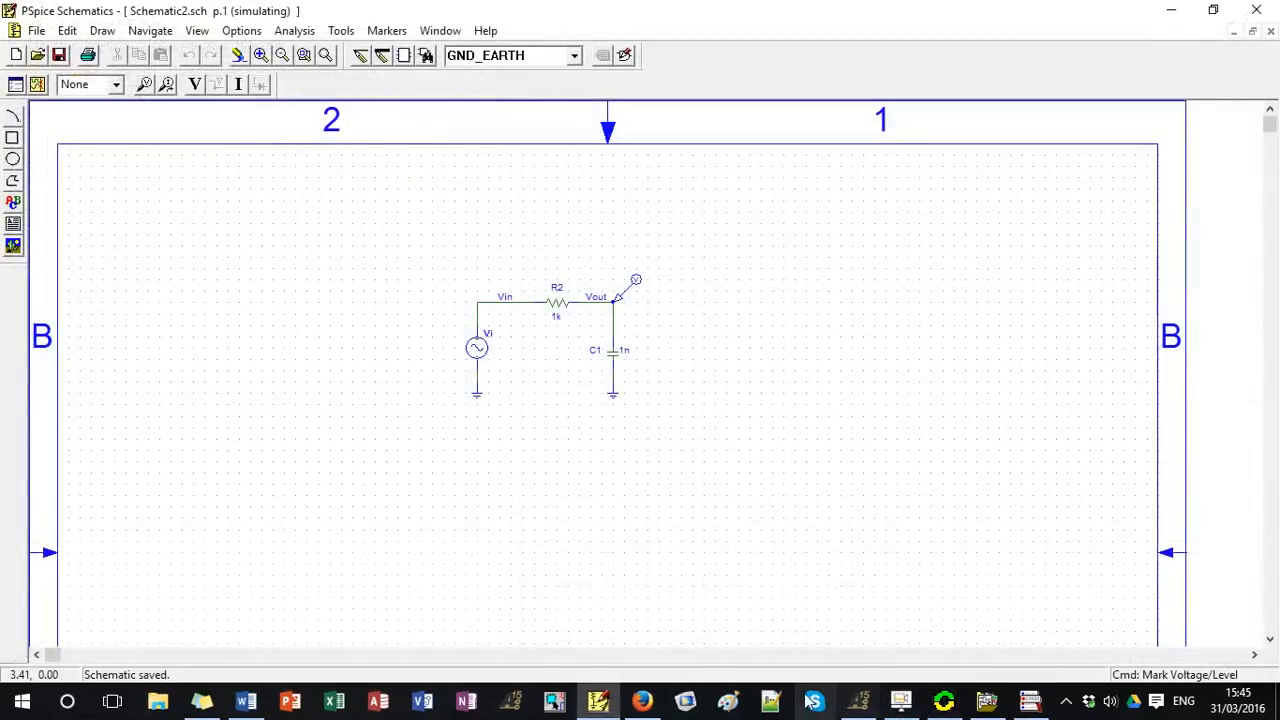
Set the Final Time of the transient analysis to 2ns.
left_click(294, 30)
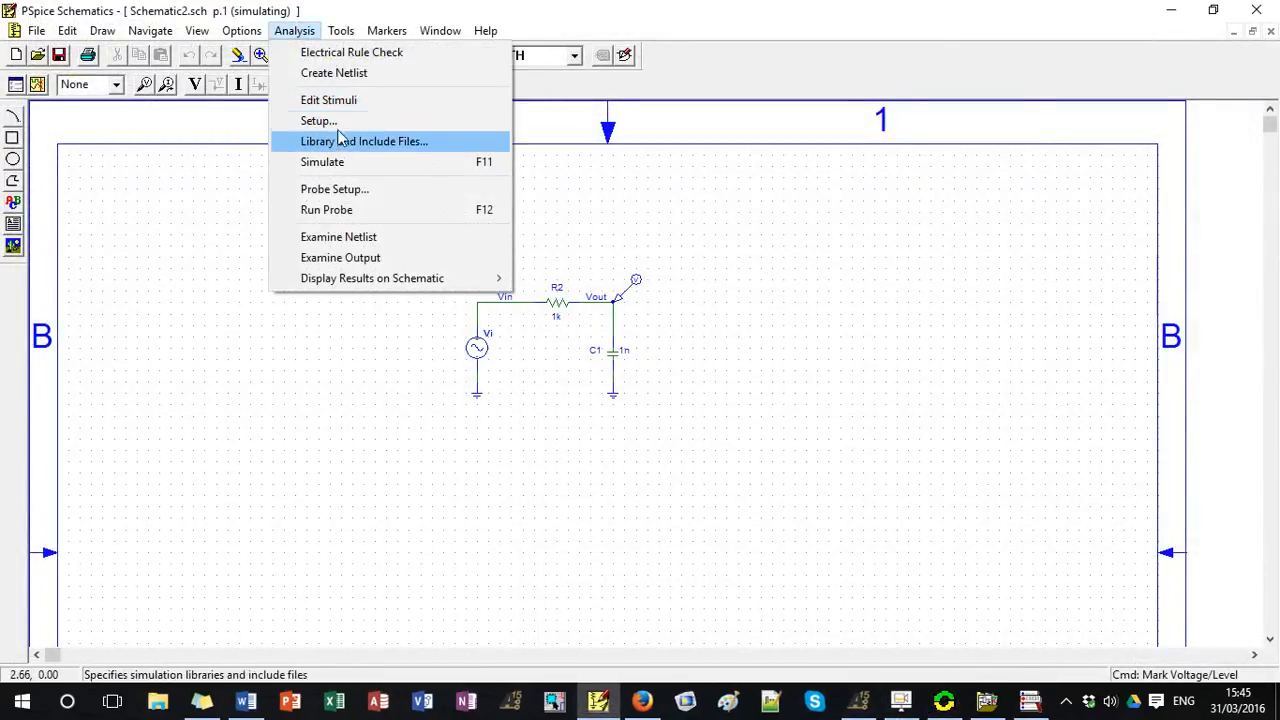
left_click(322, 121)
left_click(700, 398)
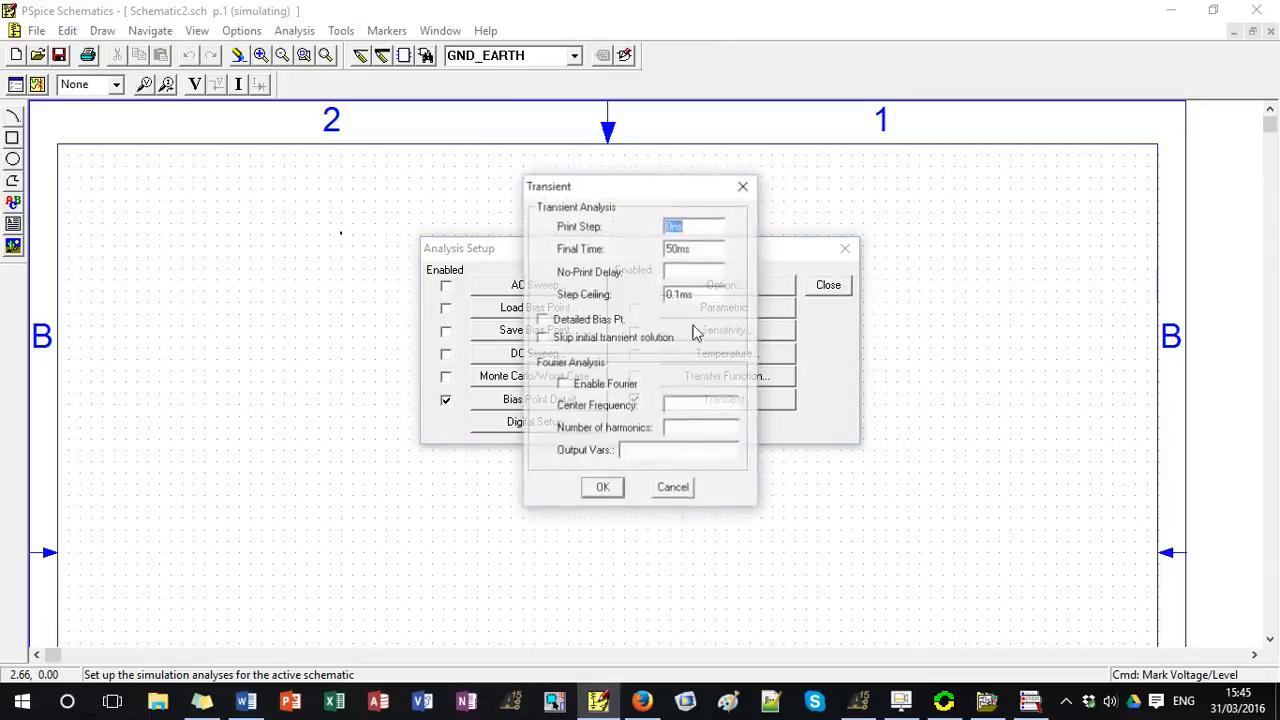
left_click(690, 249)
double_click(684, 249)
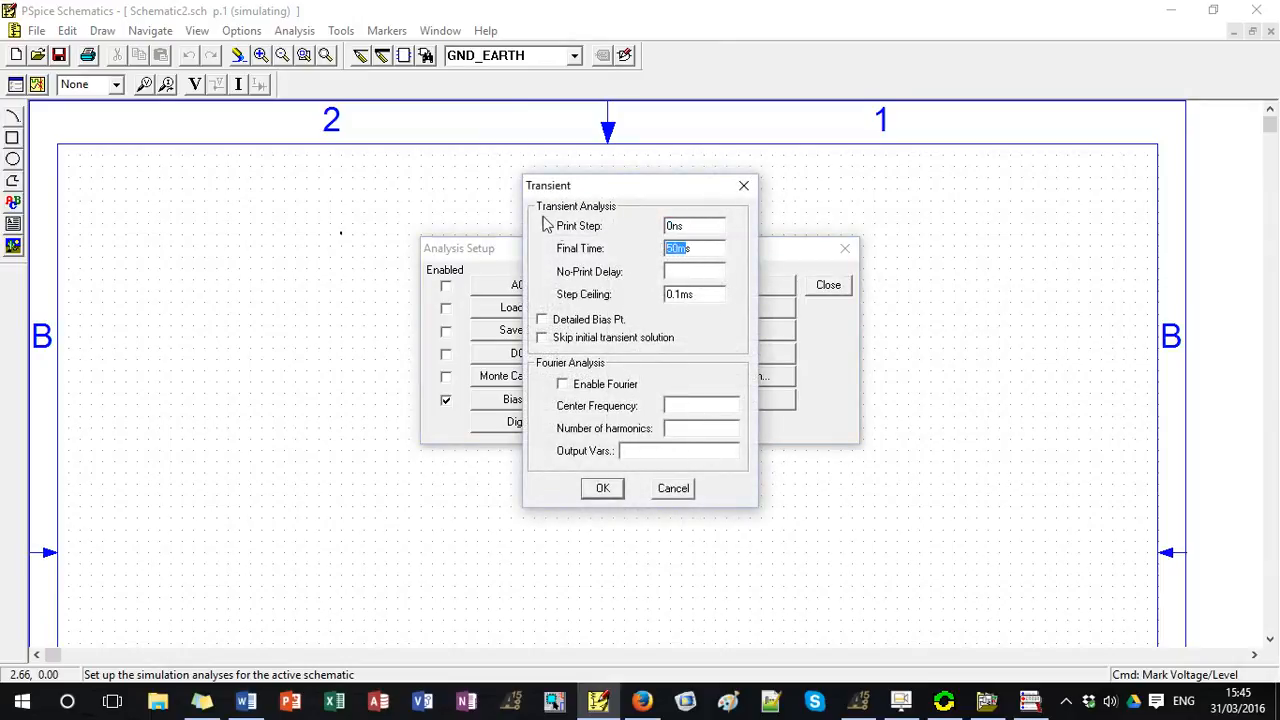
type("2ns")
Set the transient Step Ceiling to 10ps, accept the settings and close the analysis setup.
double_click(703, 290)
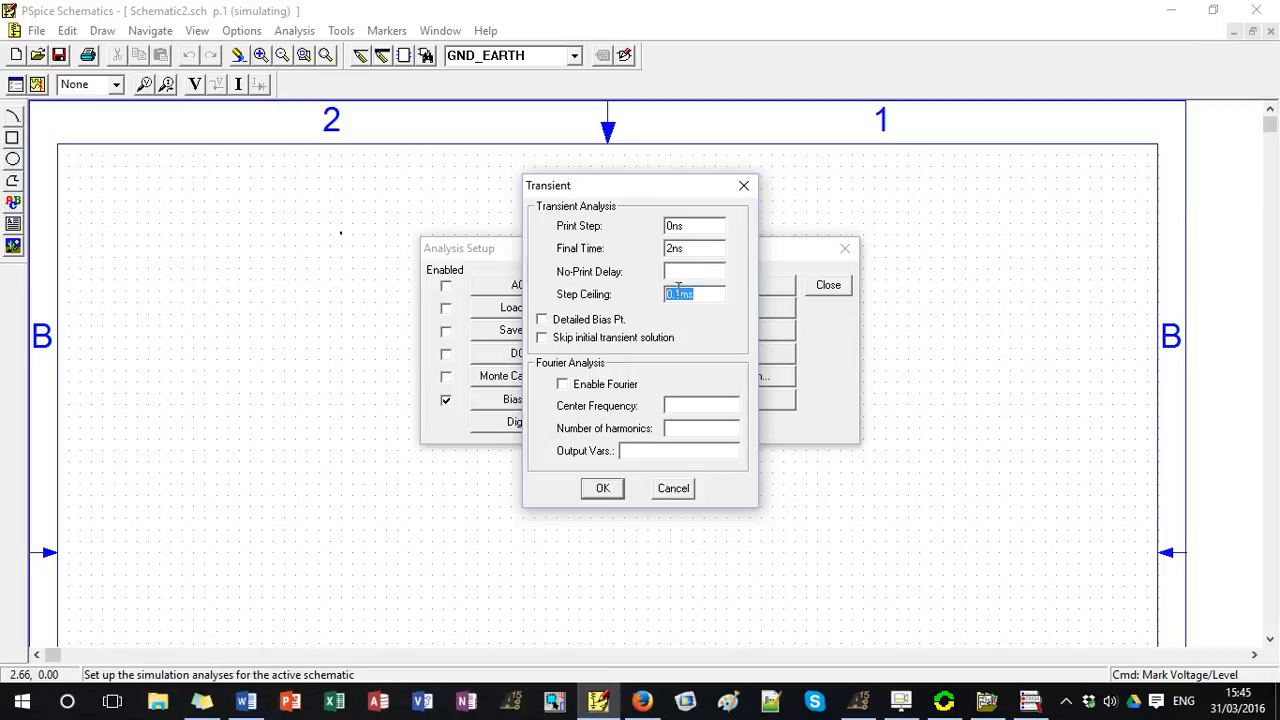
left_click(676, 293)
left_click_drag(690, 294, 646, 297)
type("10ps")
left_click(603, 488)
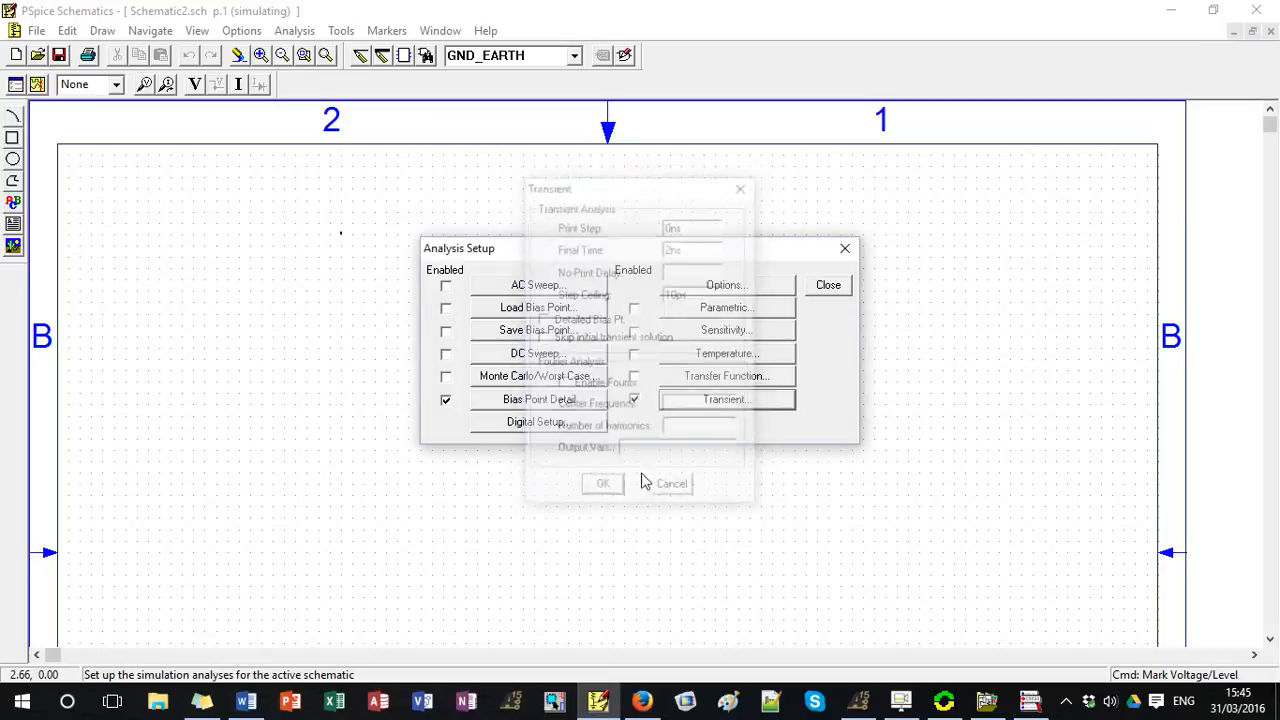
left_click(835, 285)
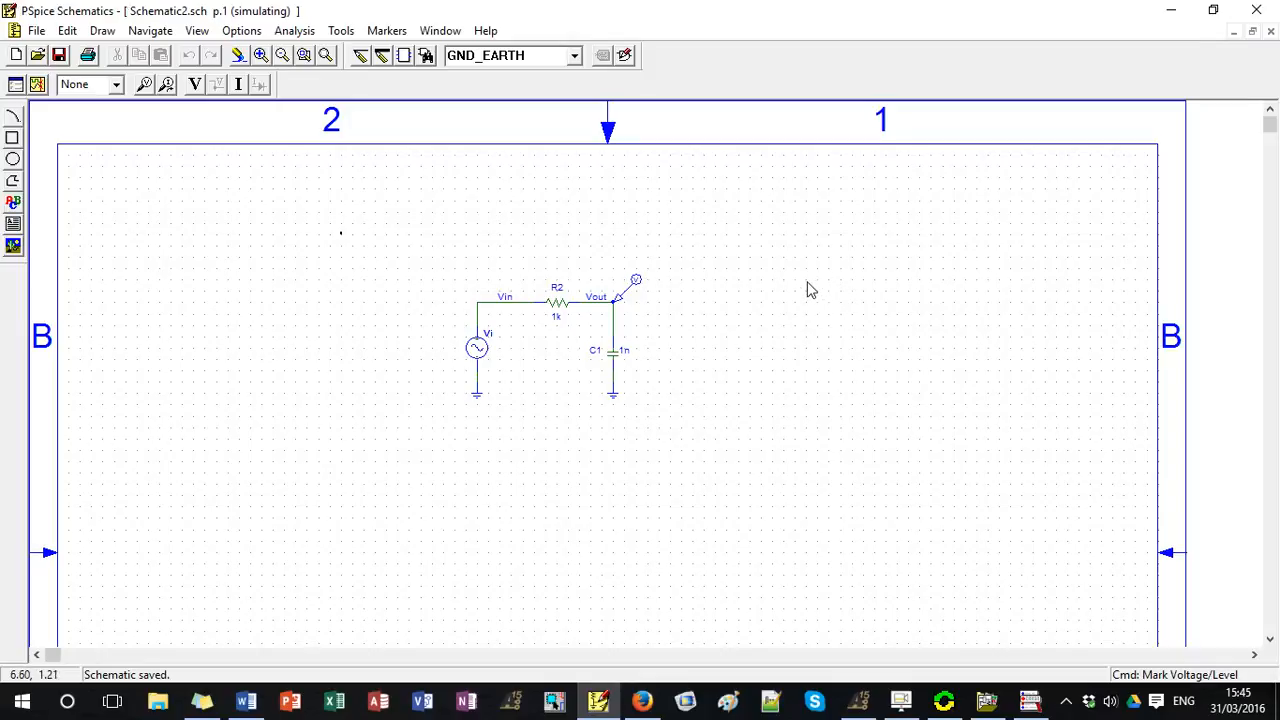
Rerun the simulation with the shortened transient settings, view the Vout waveform and return to the schematic.
key("F11")
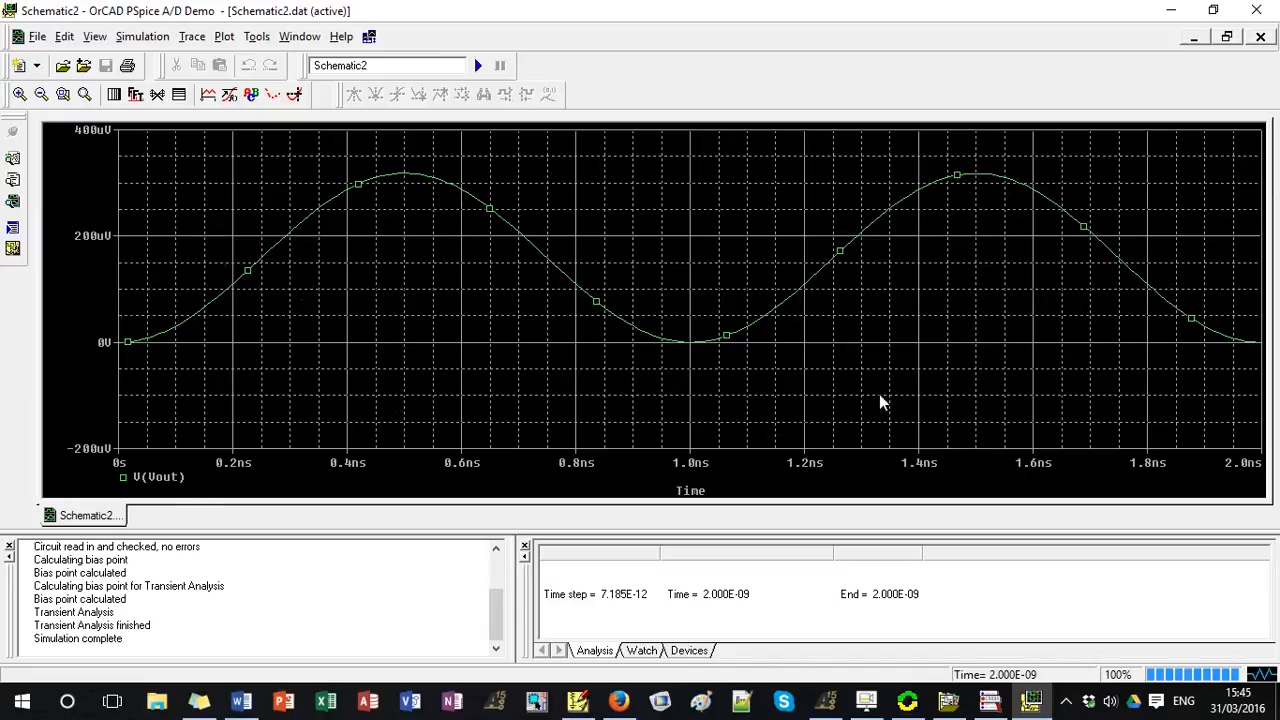
left_click(1171, 9)
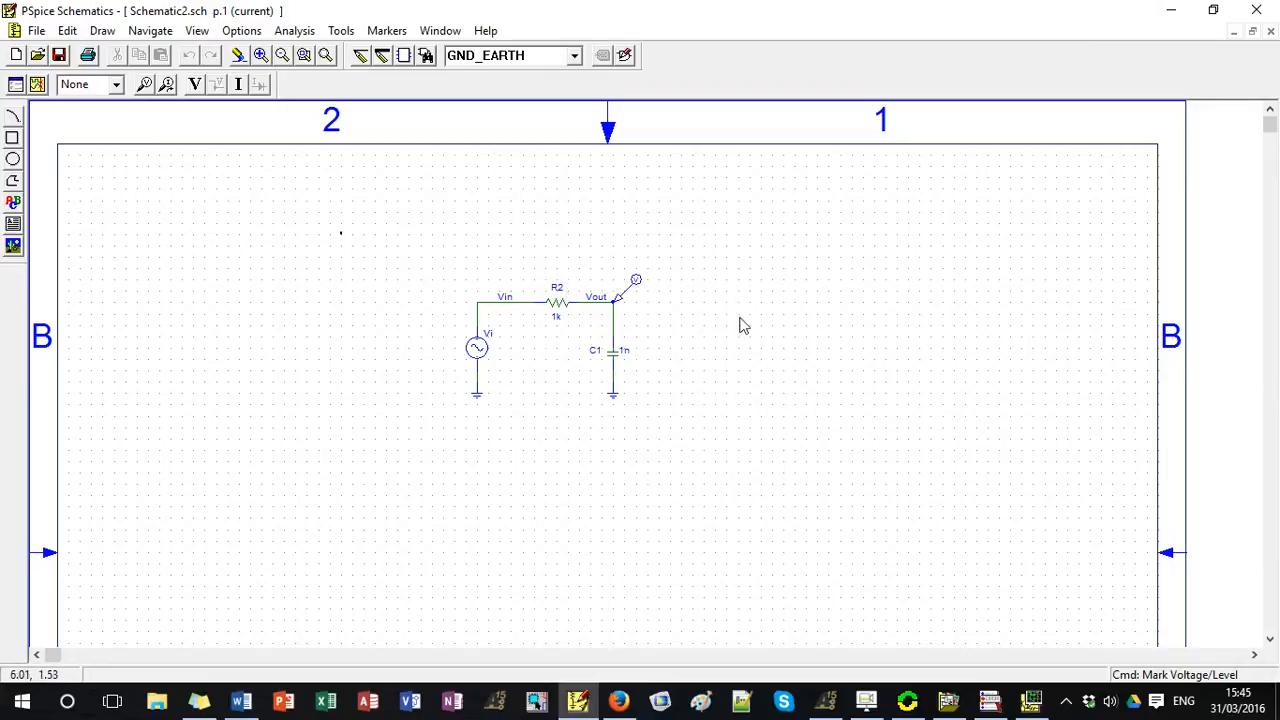
Set the FREQ attribute of the sine source Vi to 100 and accept the changed attributes.
left_click(1033, 703)
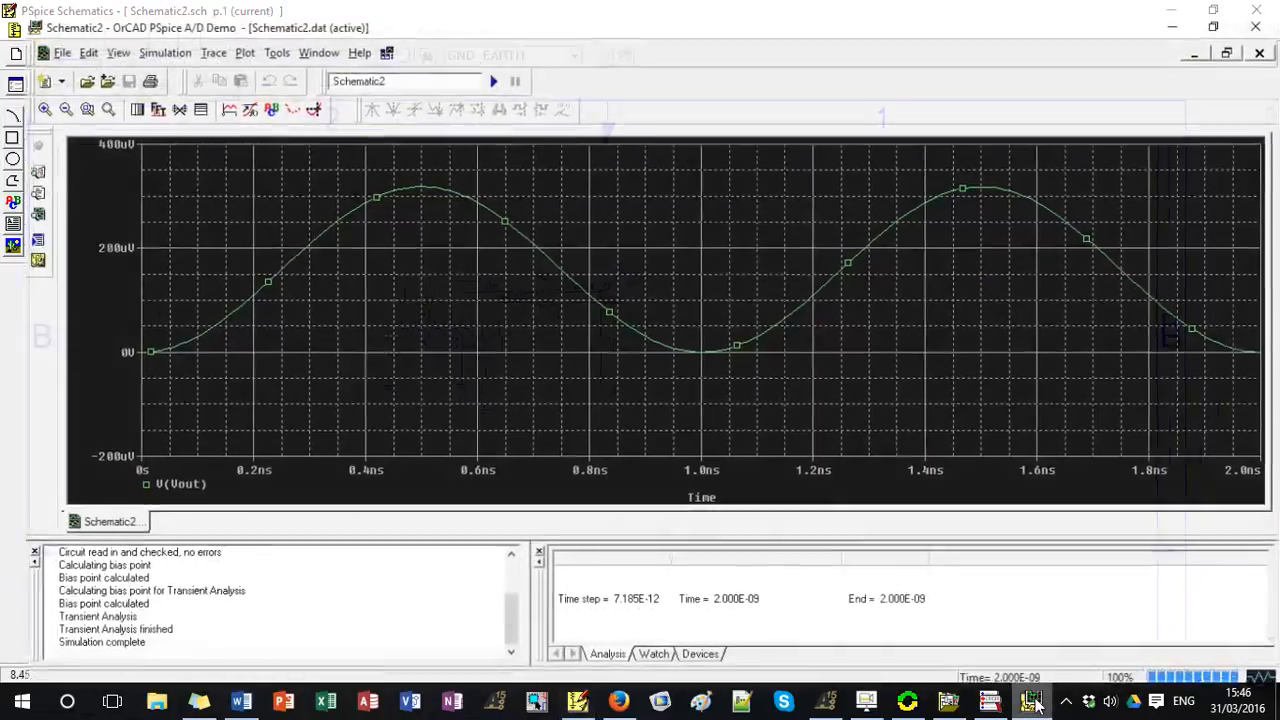
left_click(1033, 703)
double_click(478, 352)
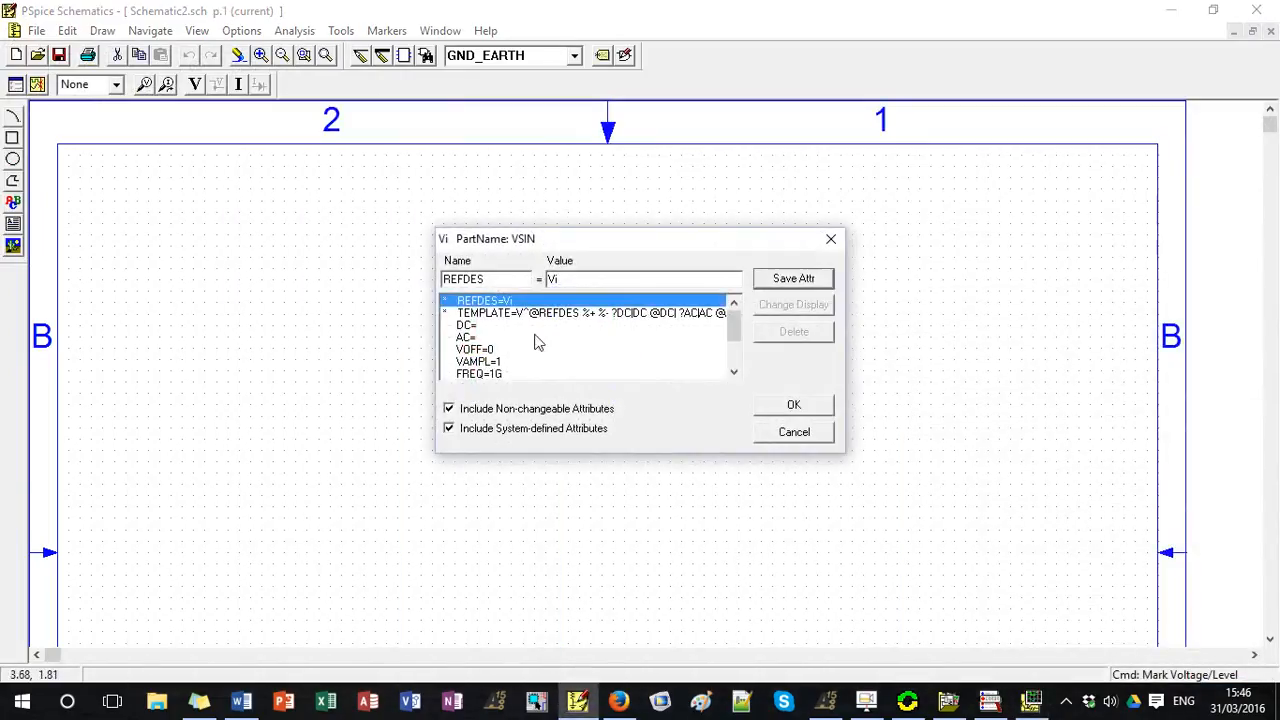
left_click(486, 350)
left_click(506, 375)
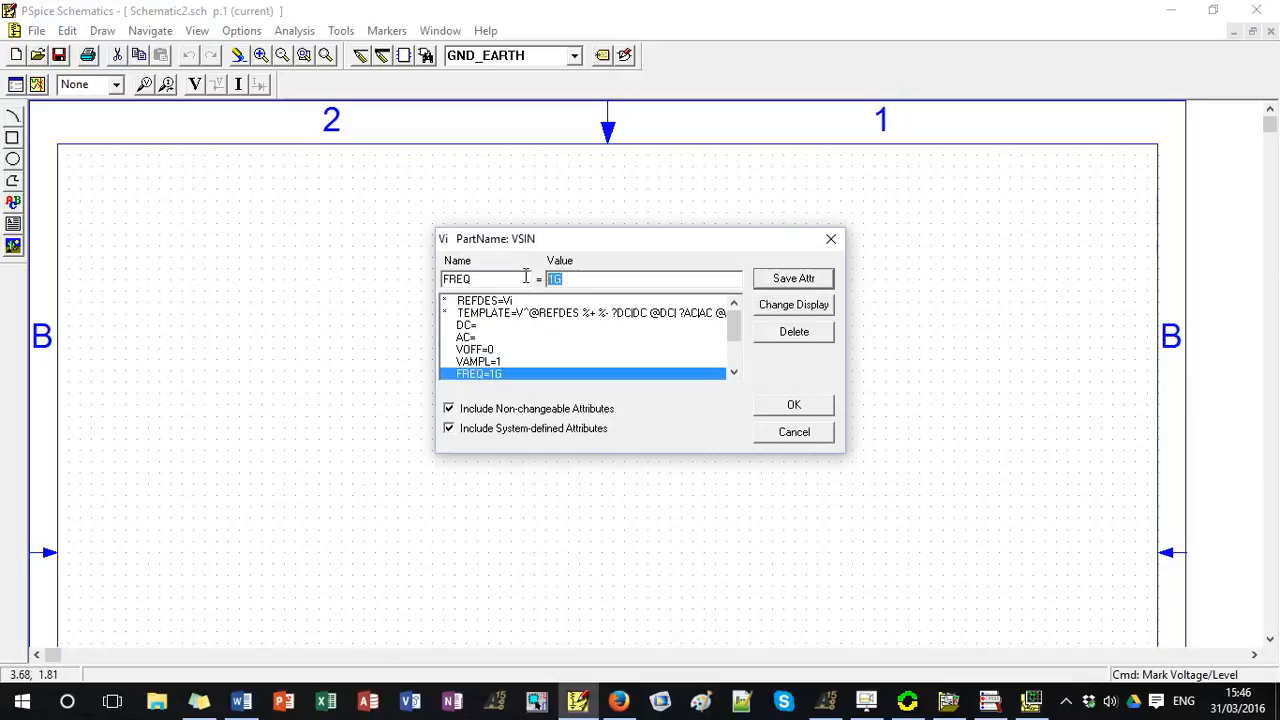
type("100")
left_click(796, 289)
left_click(790, 398)
Set the transient analysis Final Time to 50 ms, replace its Step Ceiling value, and close the analysis setup.
left_click(296, 31)
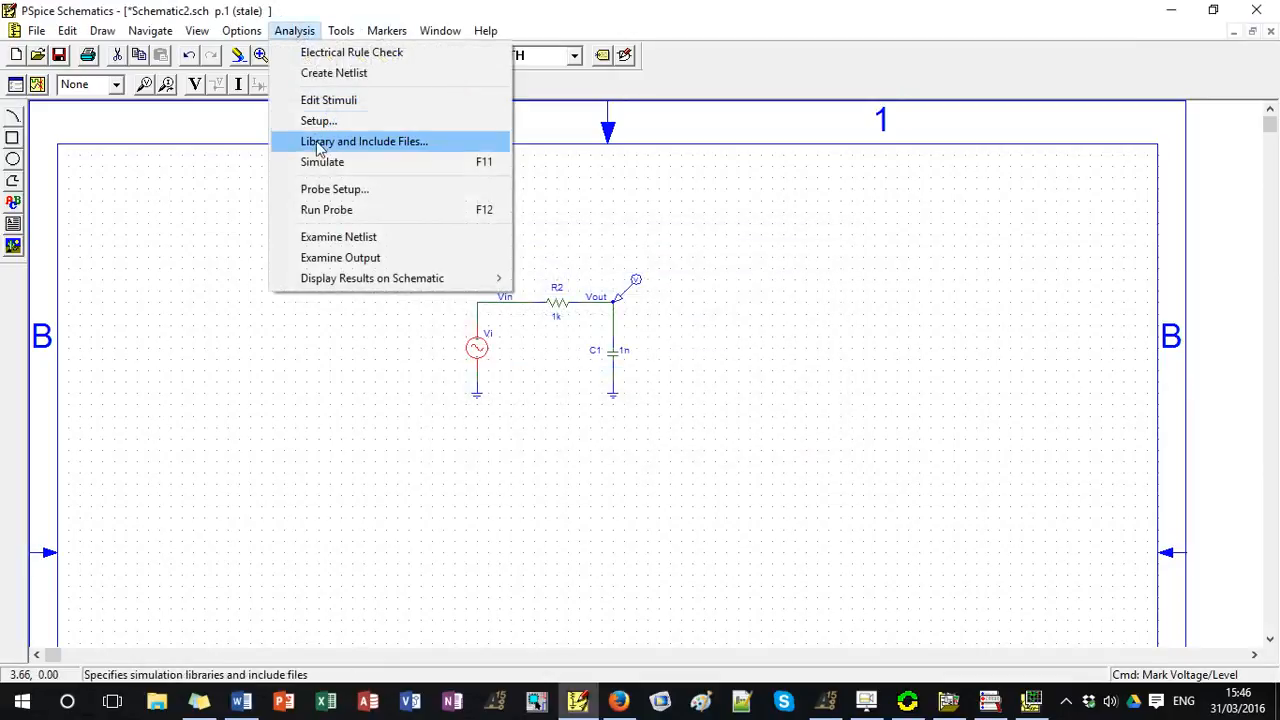
left_click(322, 122)
left_click(729, 399)
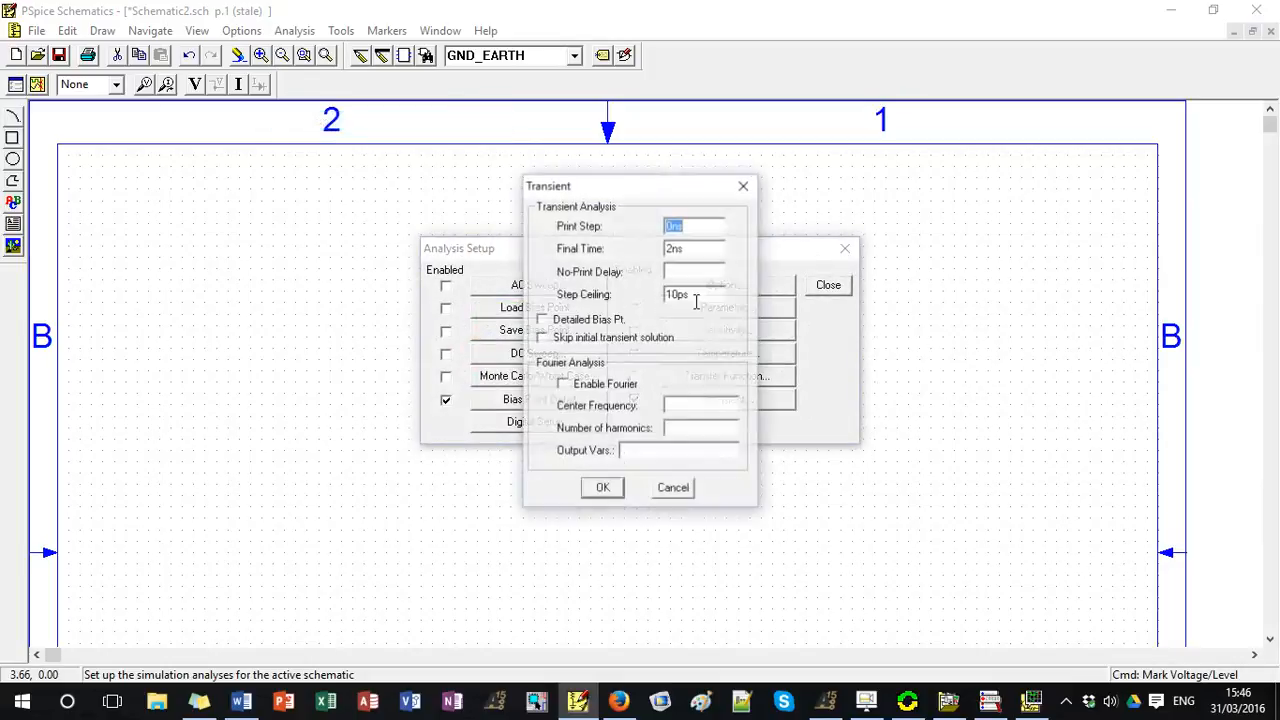
key("Tab")
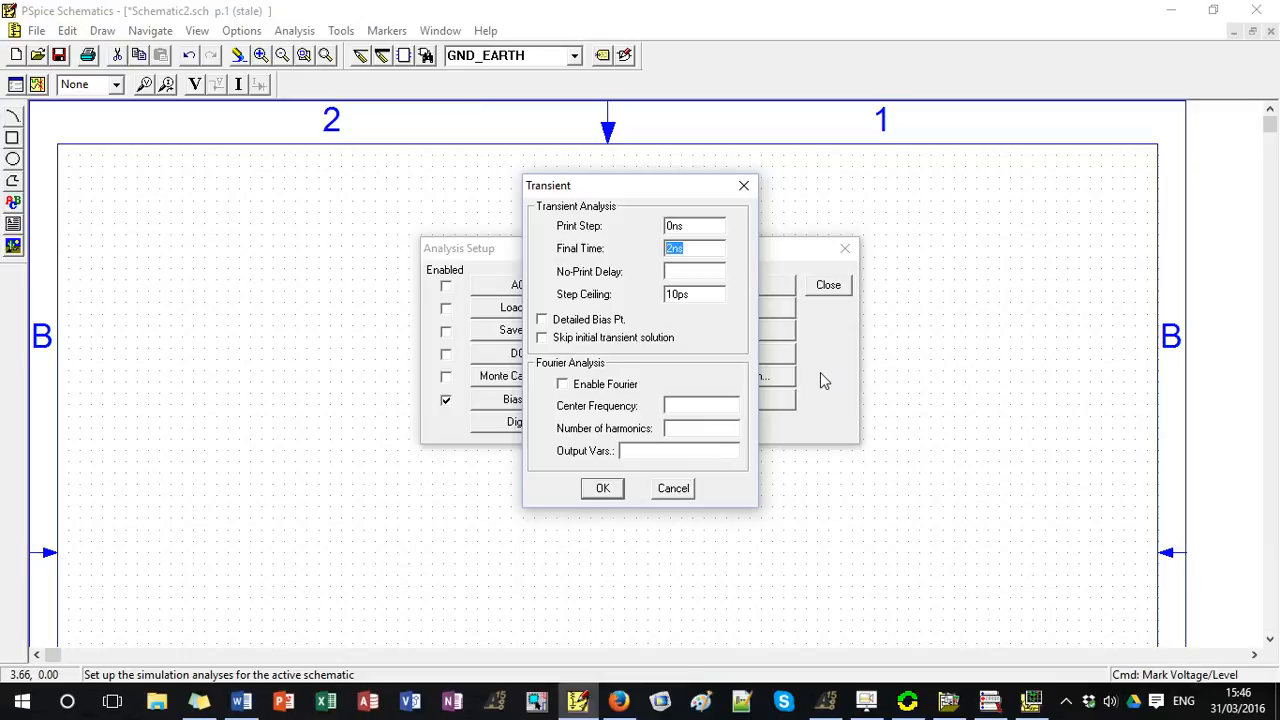
type("50ms")
left_click_drag(697, 295, 607, 294)
type("0.1m")
left_click(605, 487)
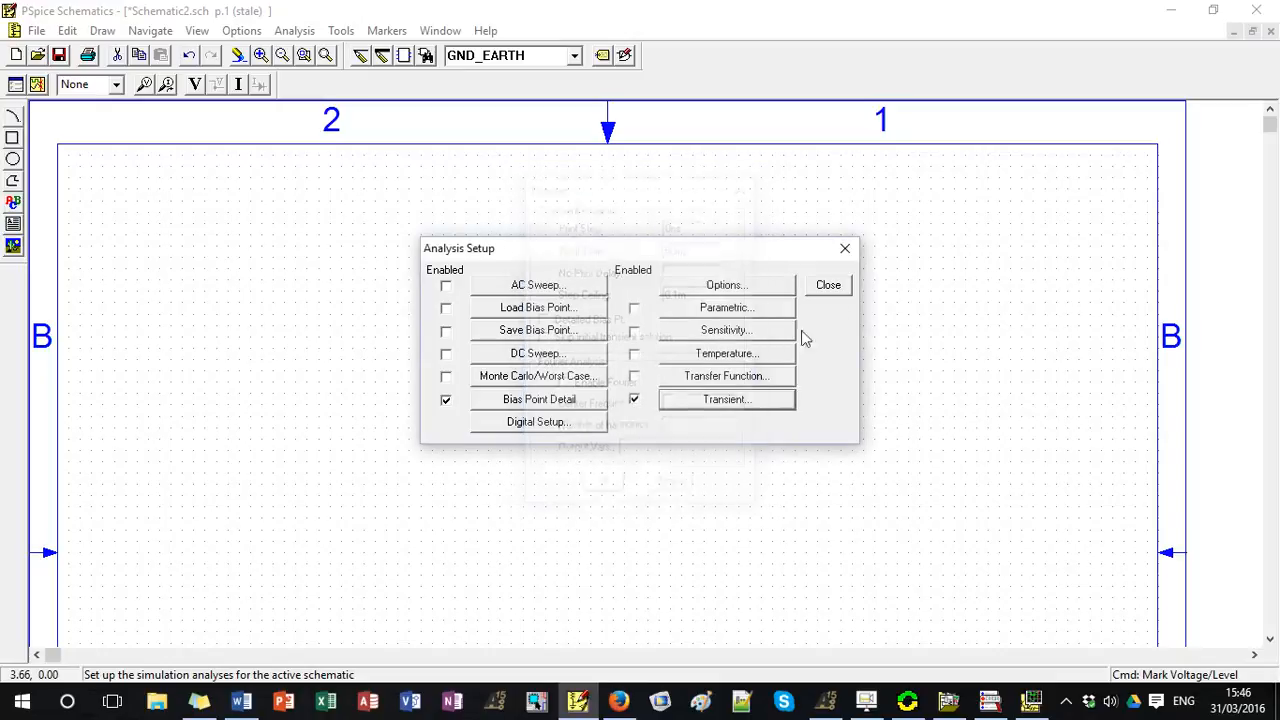
left_click(826, 287)
Save the schematic and run the transient simulation with the new frequency and time settings.
key("ctrl+s")
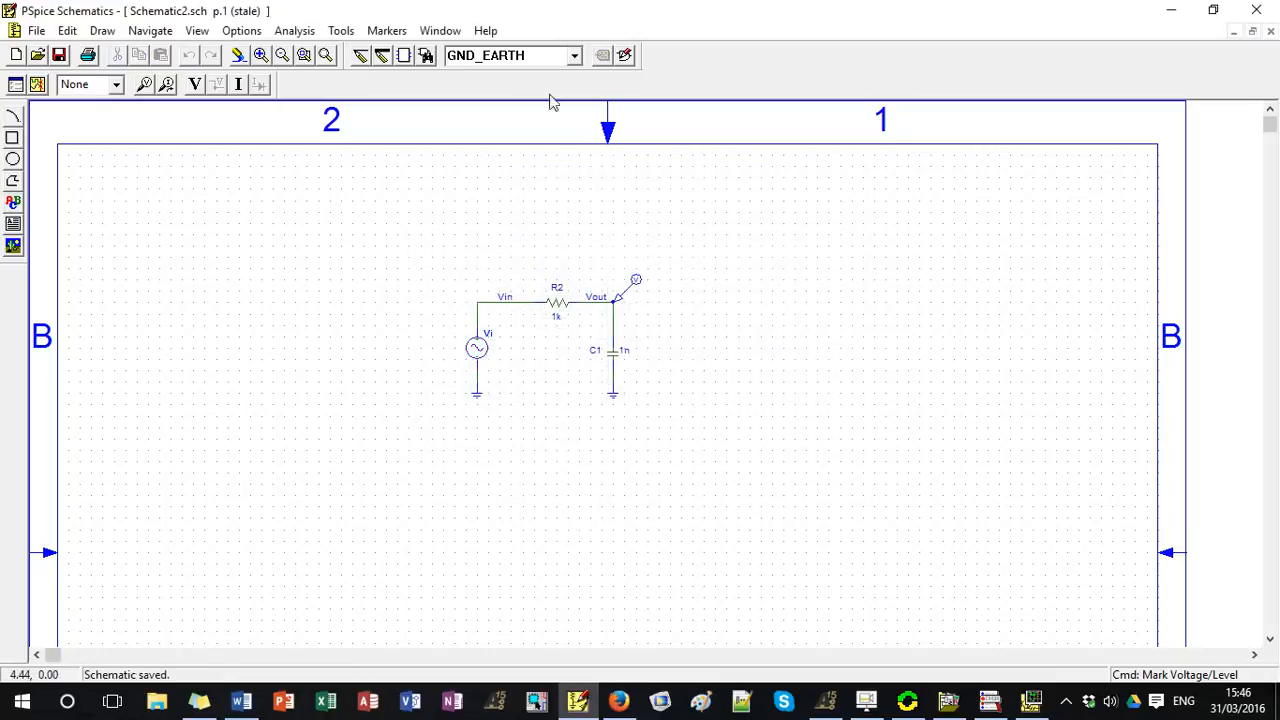
key("F11")
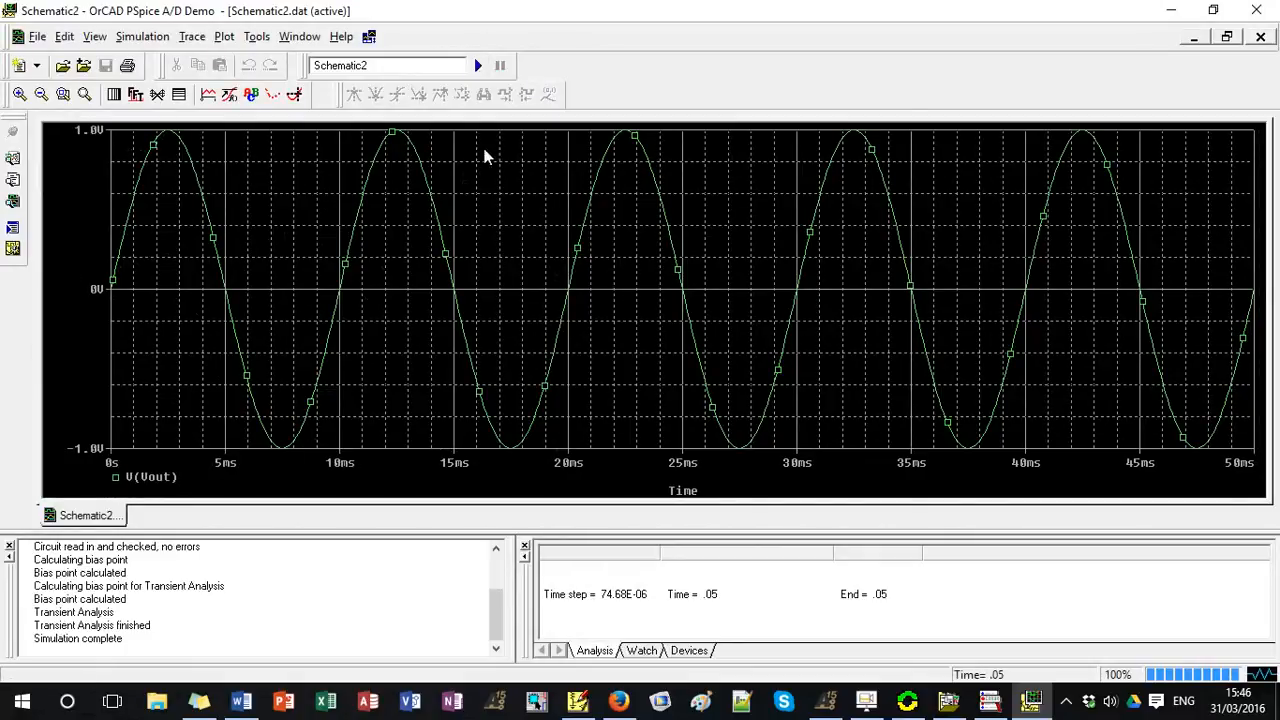
Try plotting the source current I(Vi) on the same Y axis as V(Vout), and delete that trace.
left_click(192, 36)
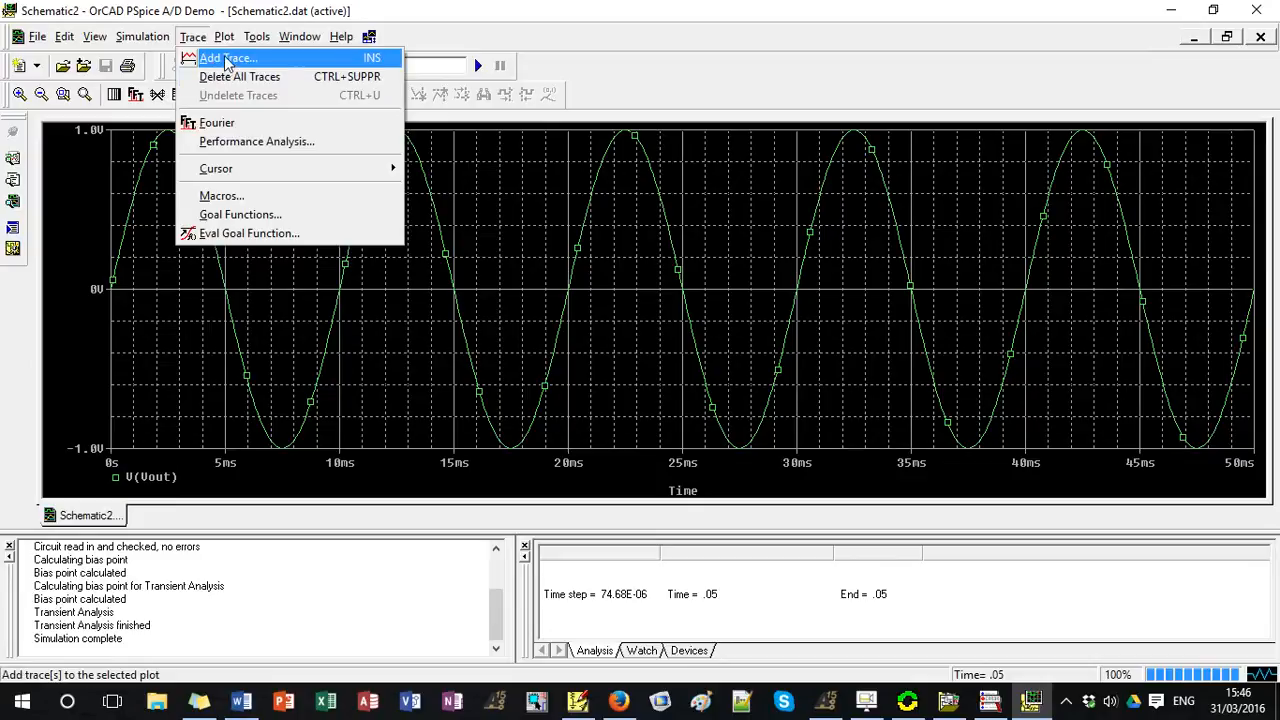
left_click(228, 62)
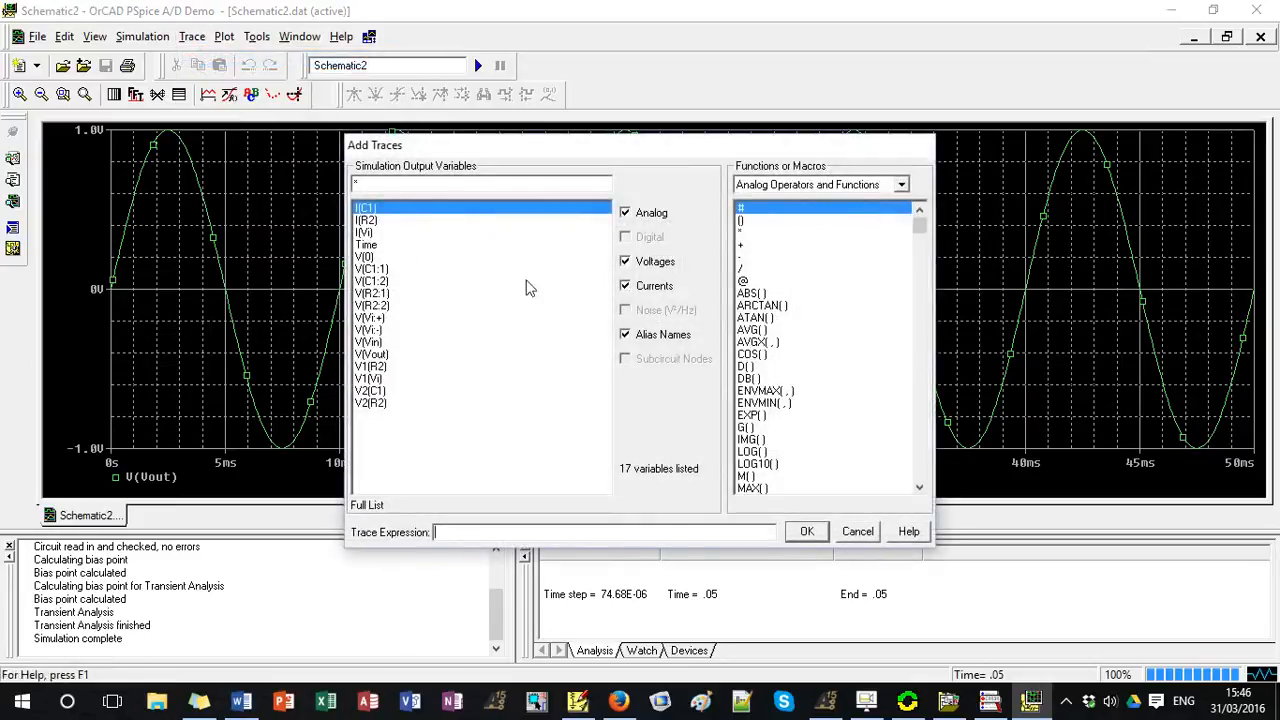
left_click(366, 233)
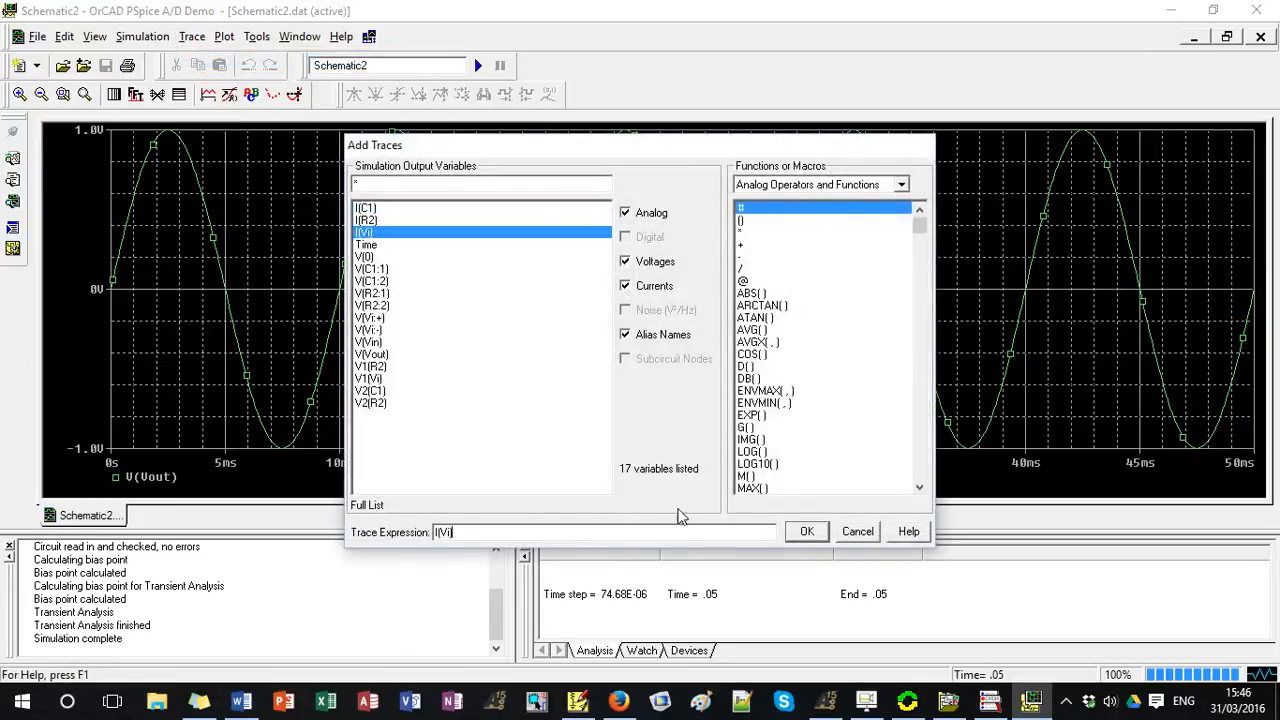
left_click(805, 532)
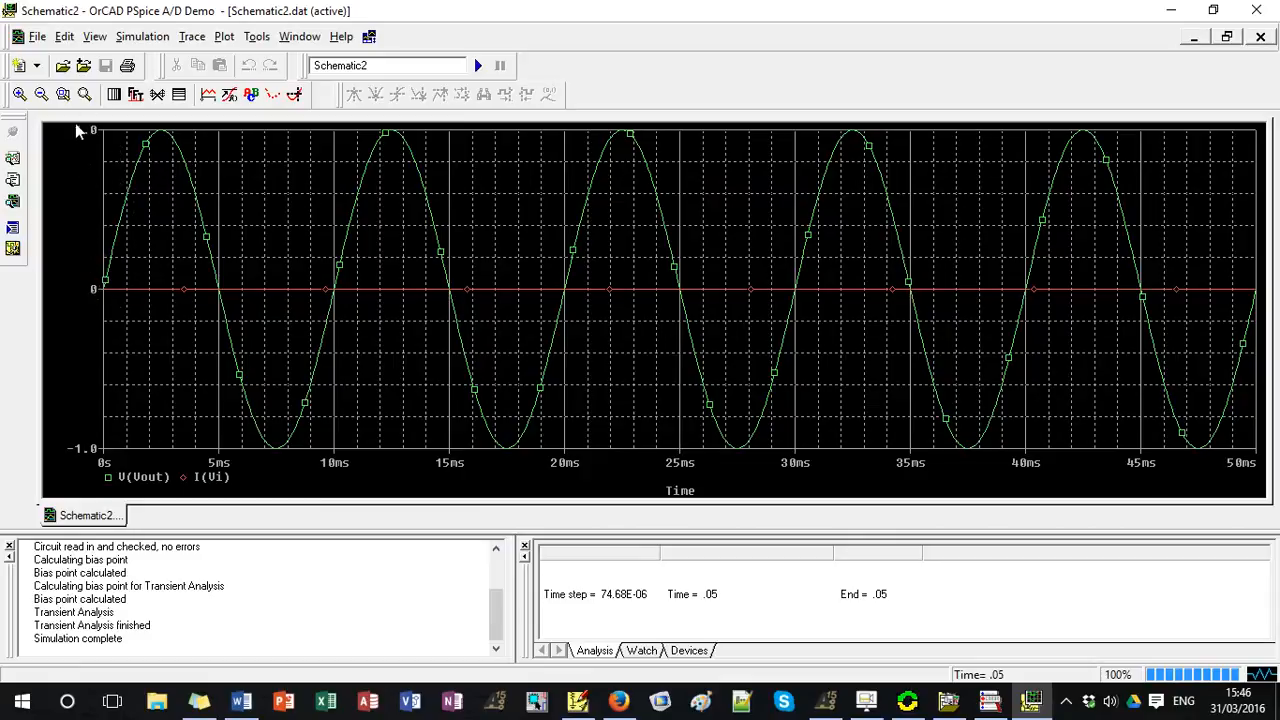
left_click(211, 478)
key("Delete")
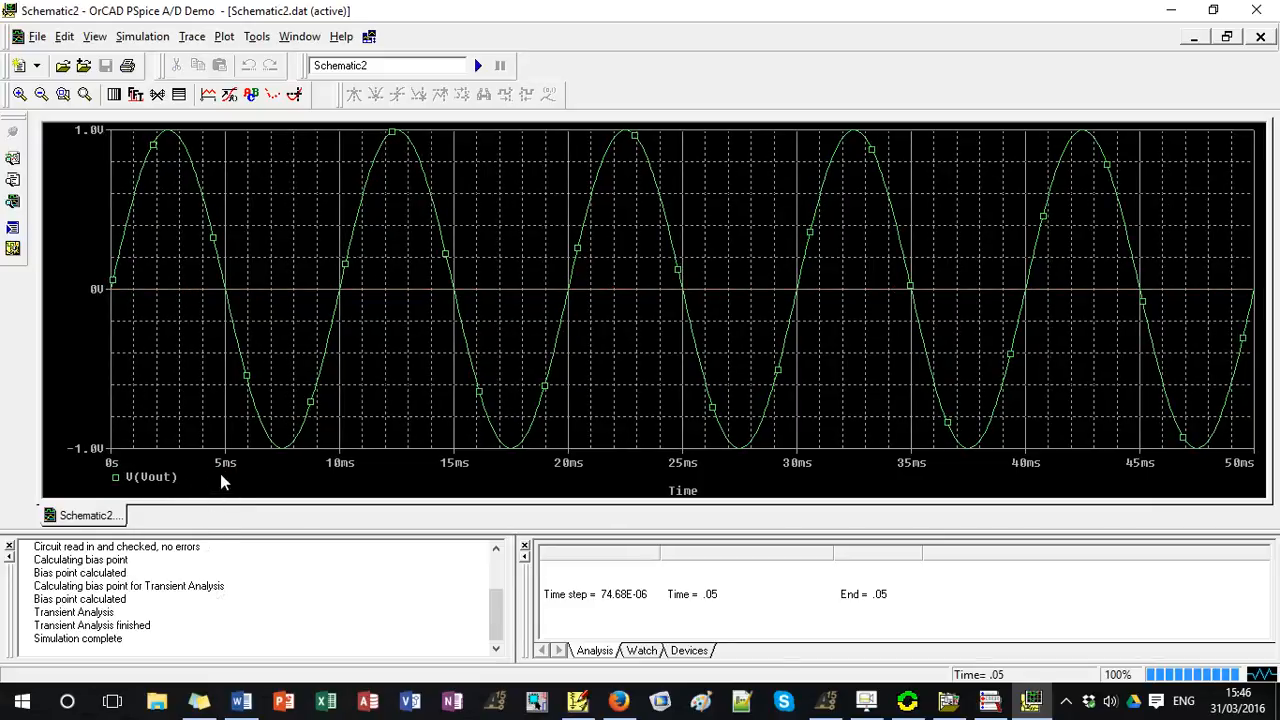
Add a second Y axis to the plot and make it the active axis.
left_click(224, 37)
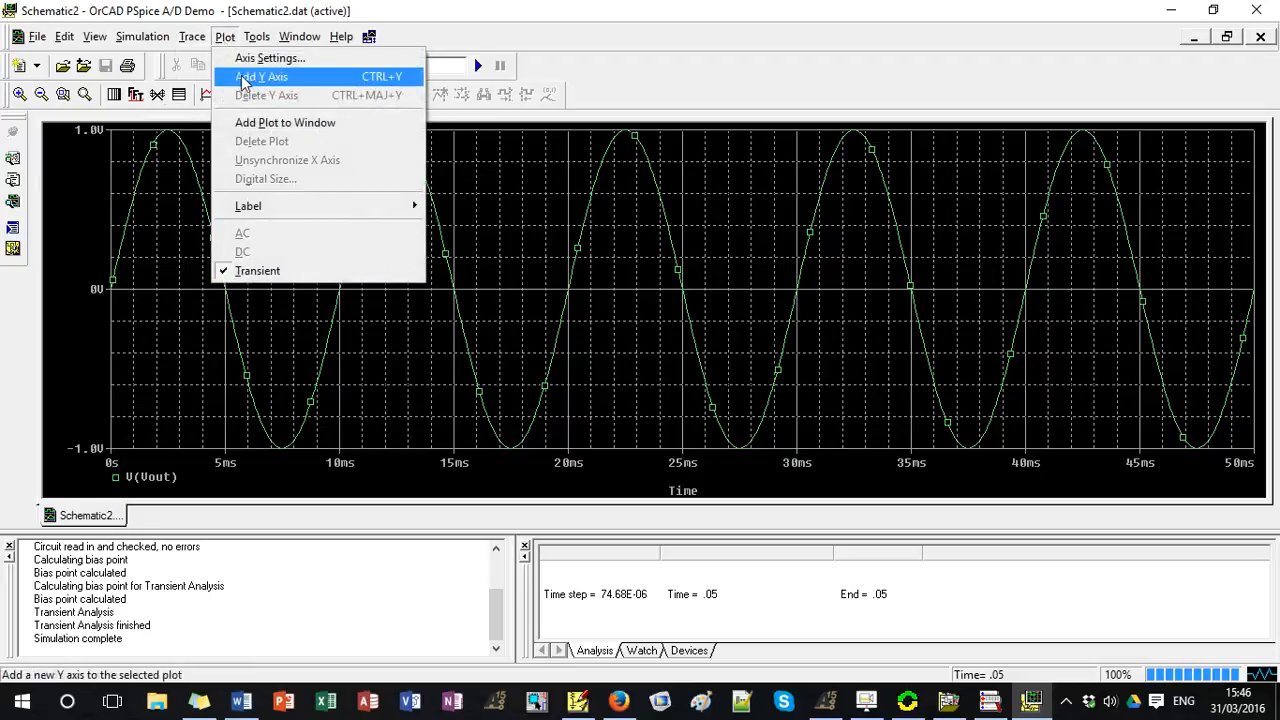
left_click(302, 77)
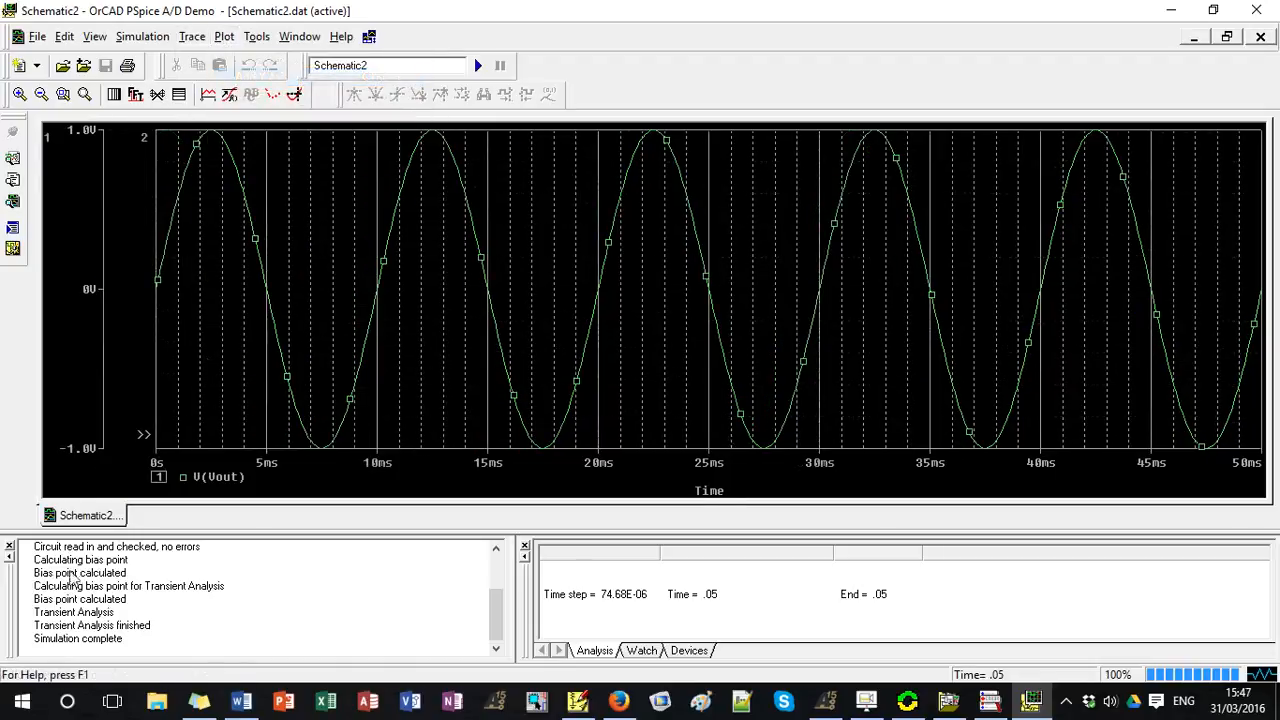
left_click(89, 422)
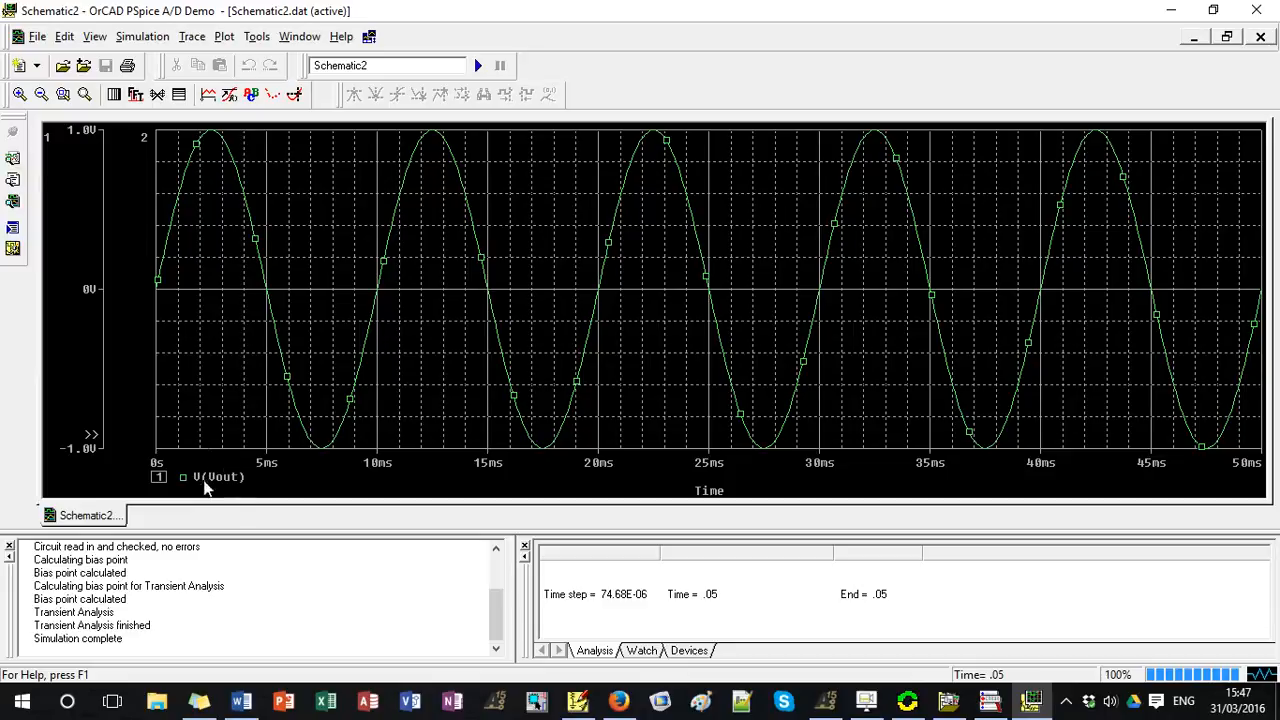
left_click(150, 422)
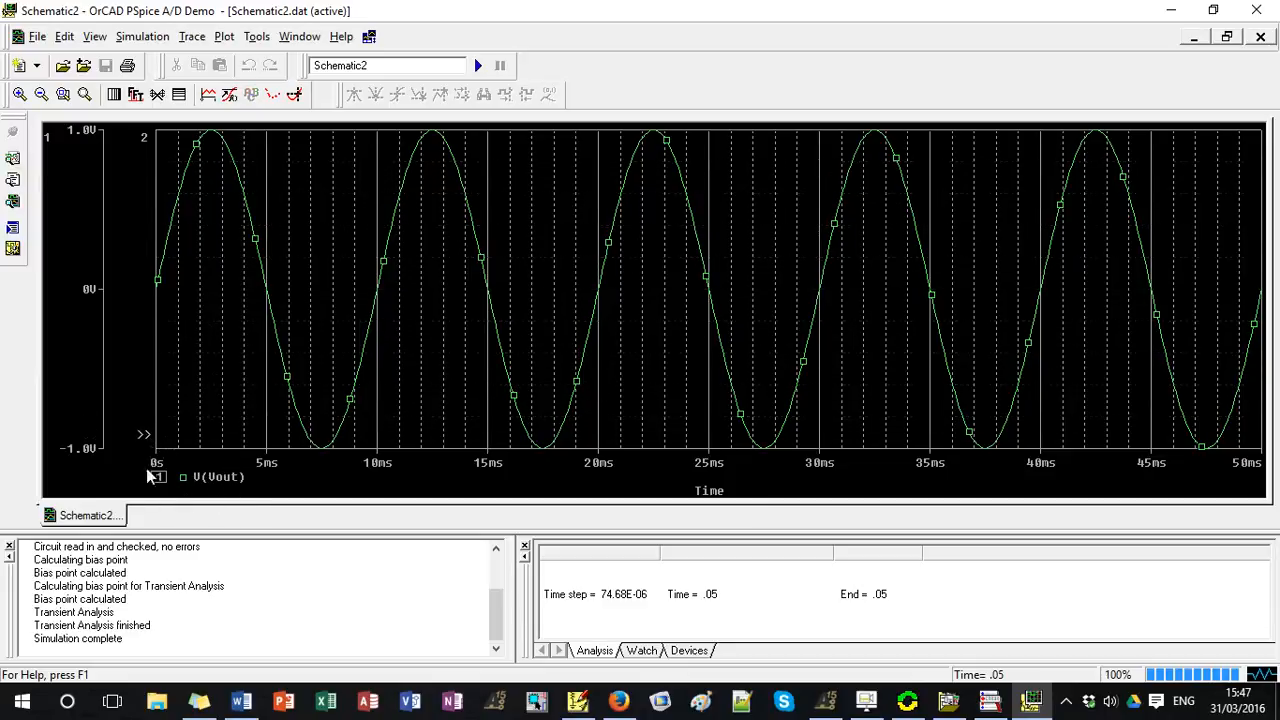
Plot the source current I(Vi) on the second Y axis.
left_click(190, 37)
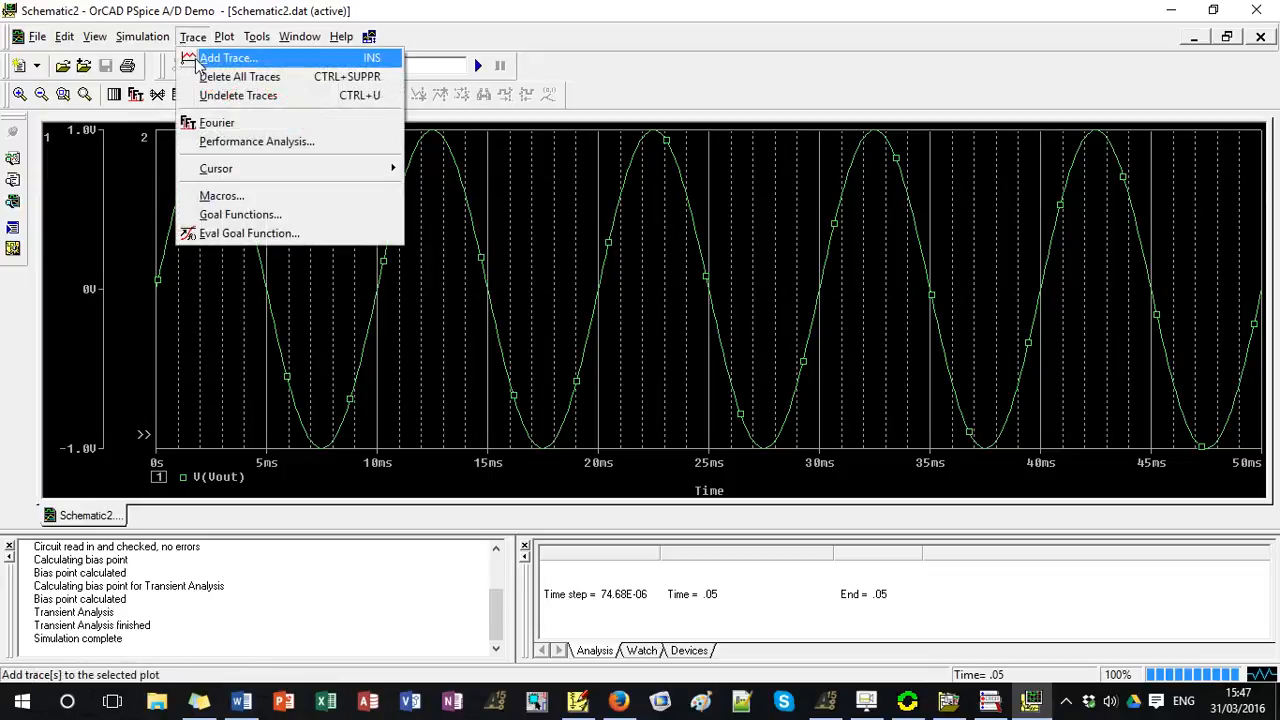
left_click(198, 62)
left_click(366, 233)
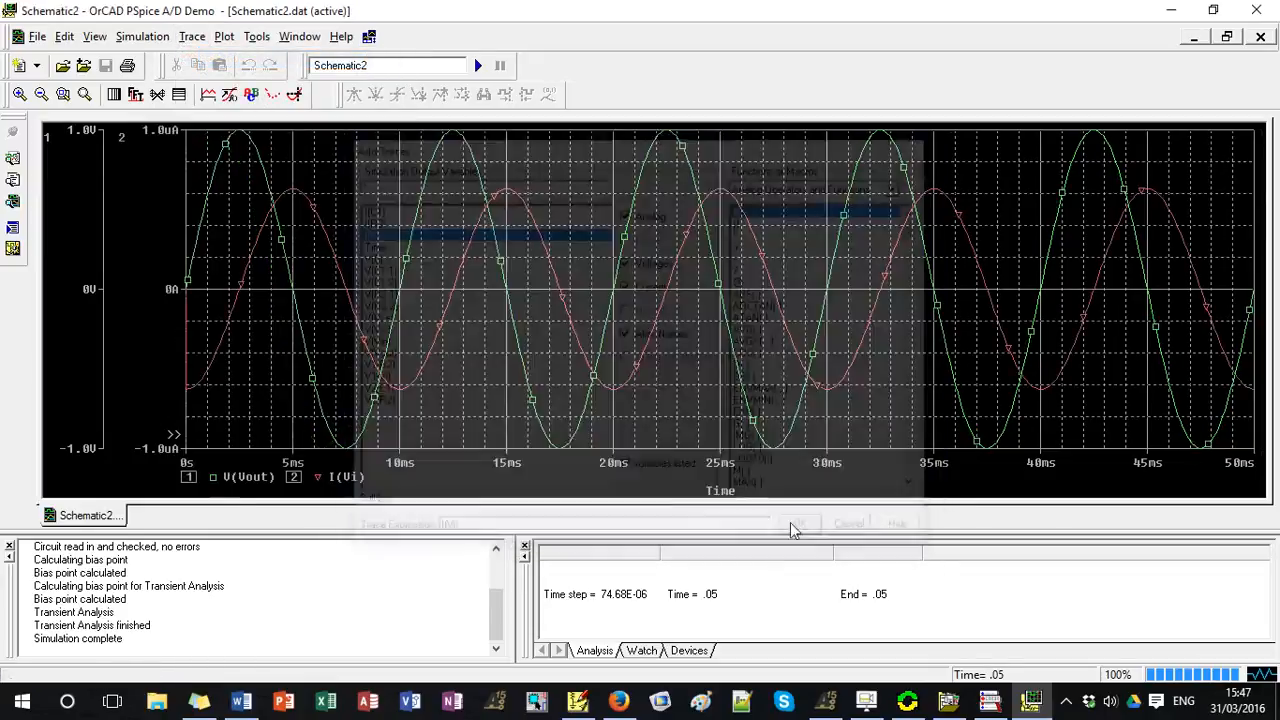
left_click(806, 531)
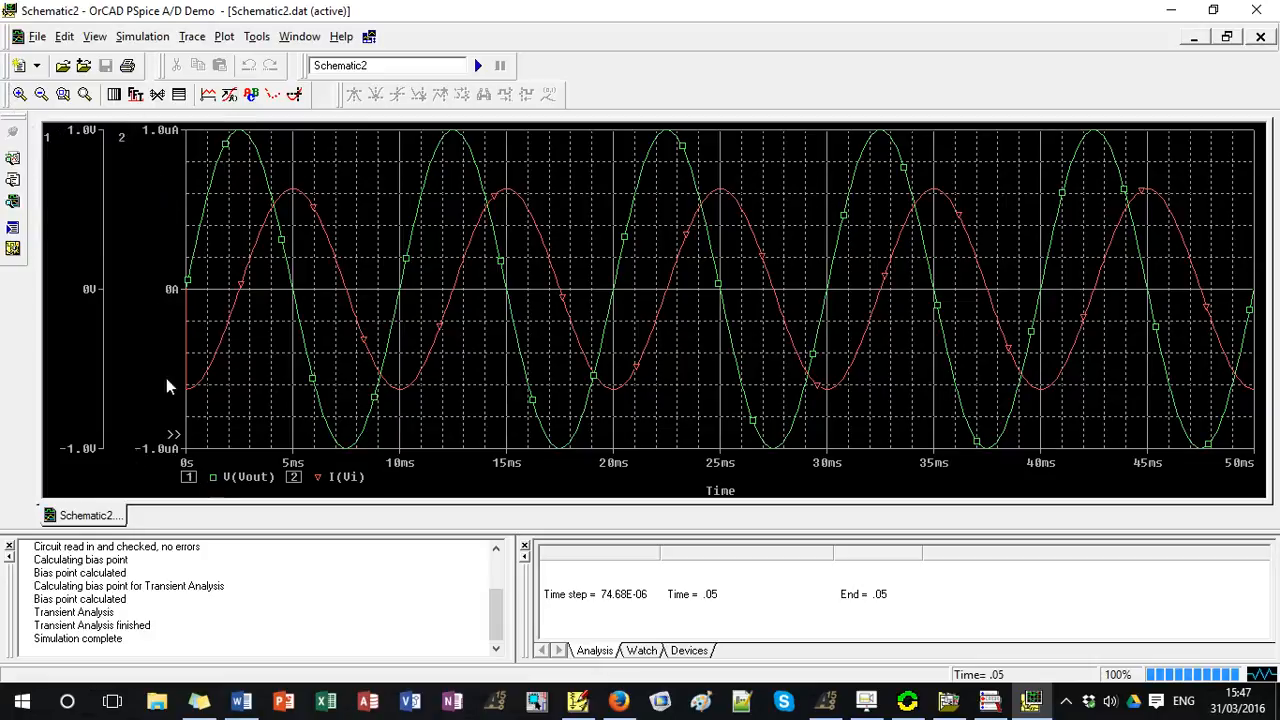
Give the V(Vout) trace a thicker line width in its trace properties.
right_click(216, 484)
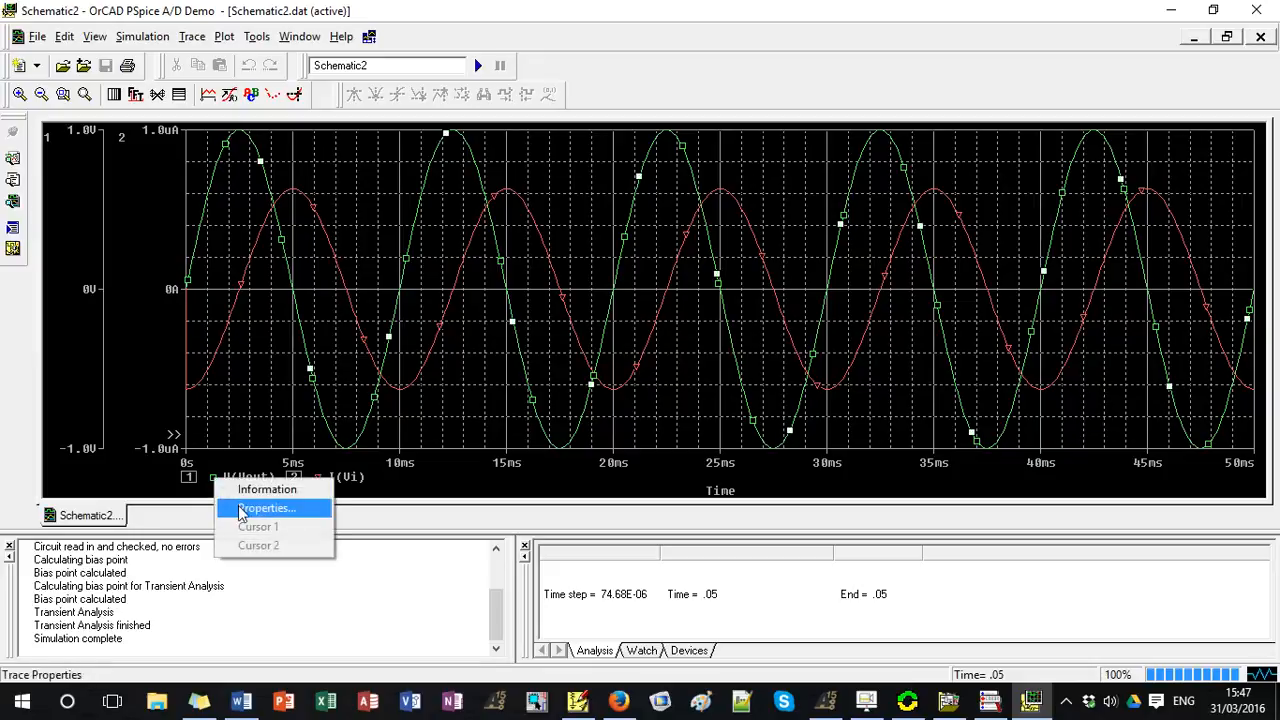
left_click(240, 510)
left_click(163, 160)
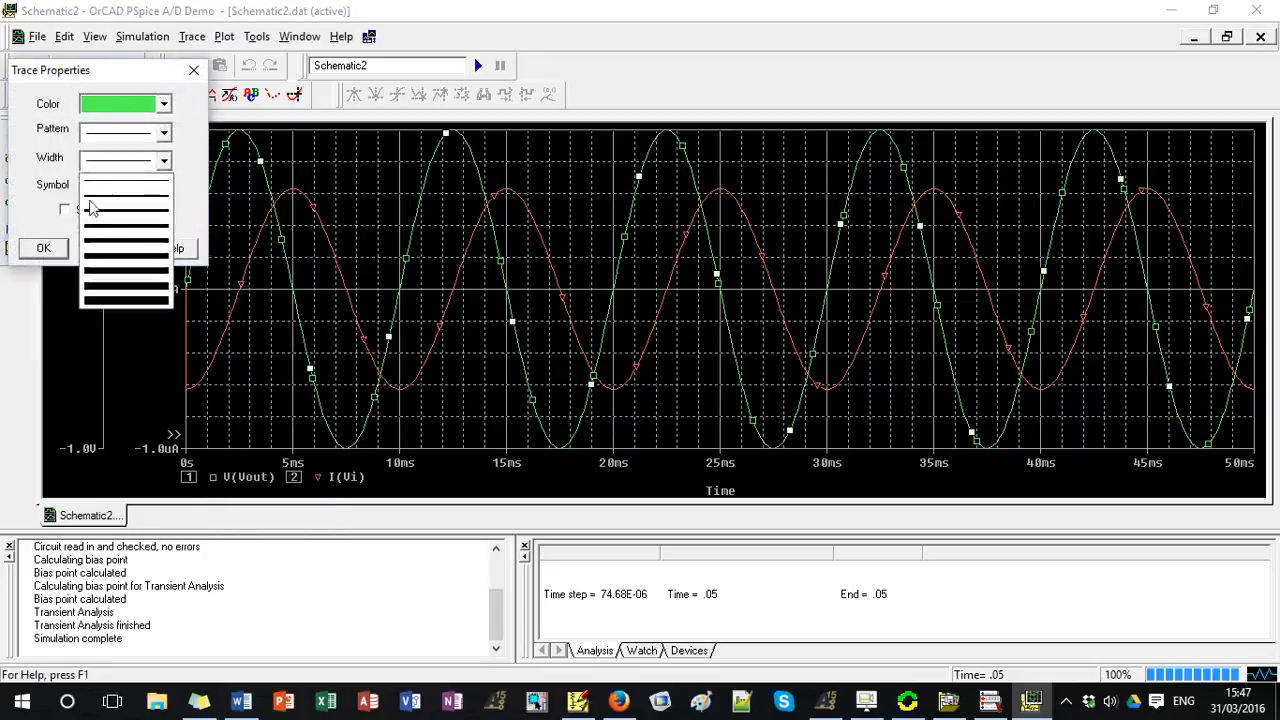
left_click(97, 221)
left_click(43, 248)
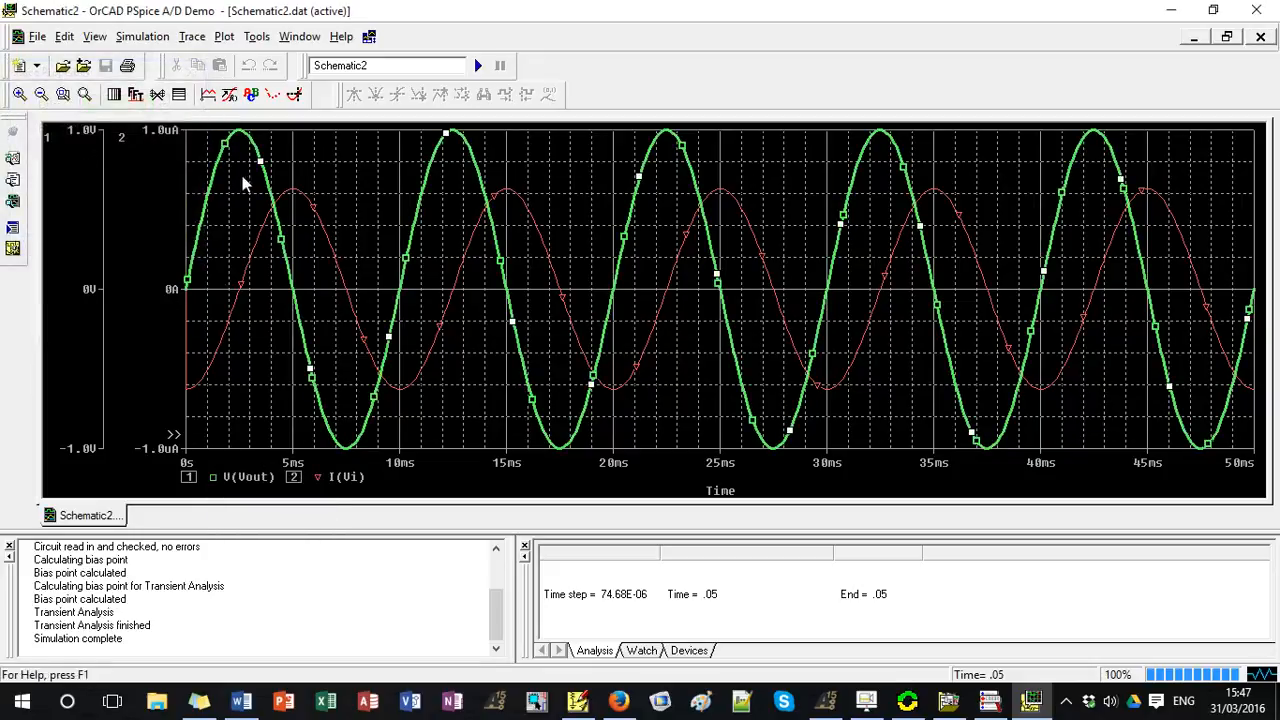
Give the I(Vi) trace a thicker line width and a dashed line pattern in its trace properties.
right_click(314, 476)
left_click(368, 502)
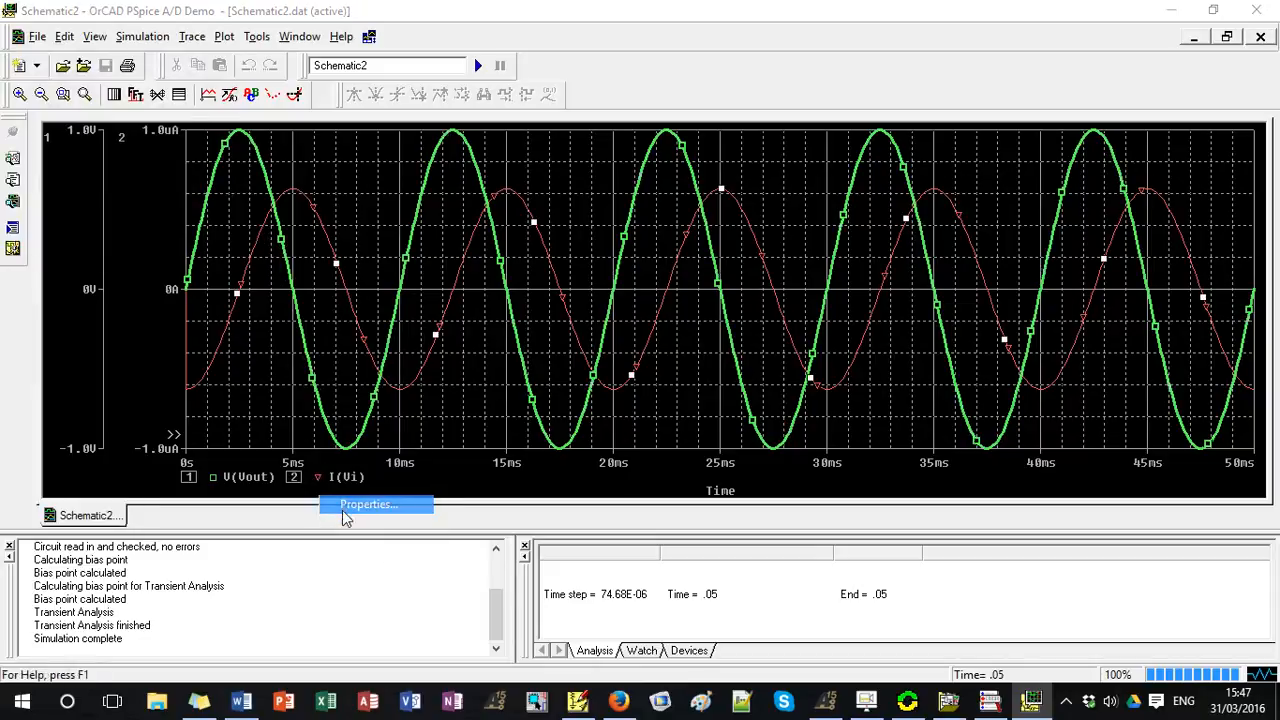
left_click(163, 161)
left_click(132, 220)
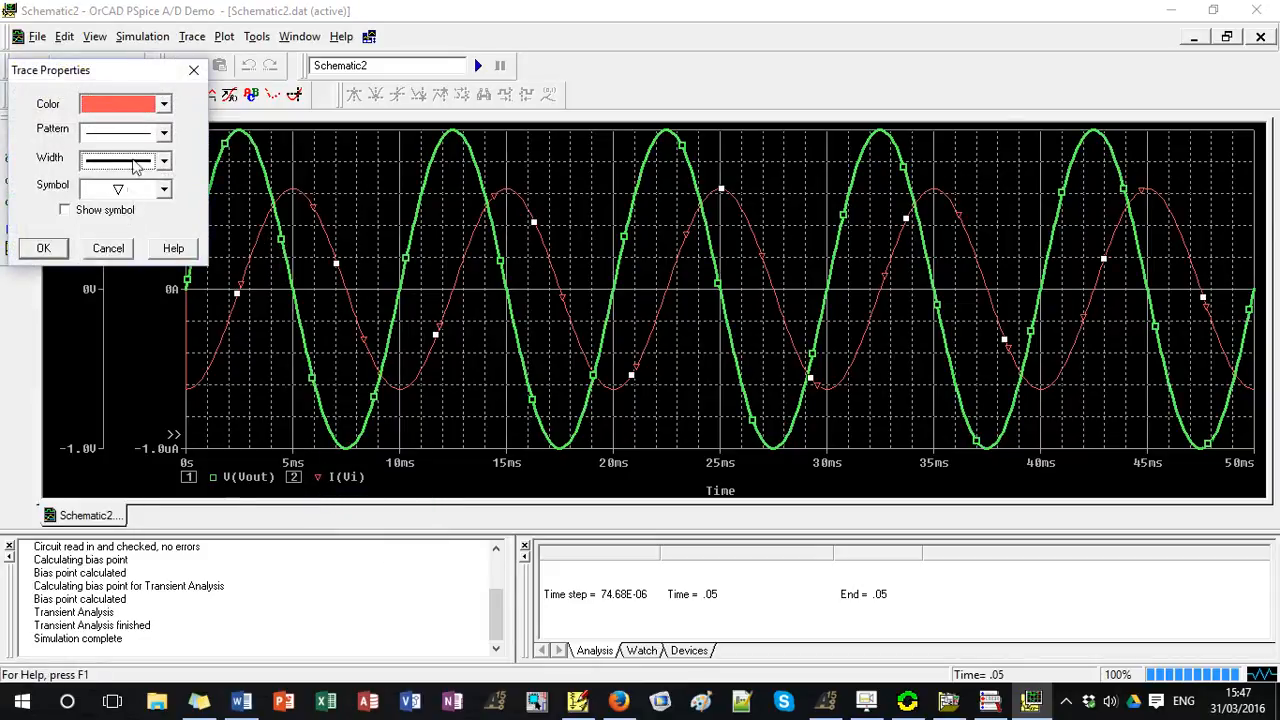
left_click(163, 132)
left_click(136, 186)
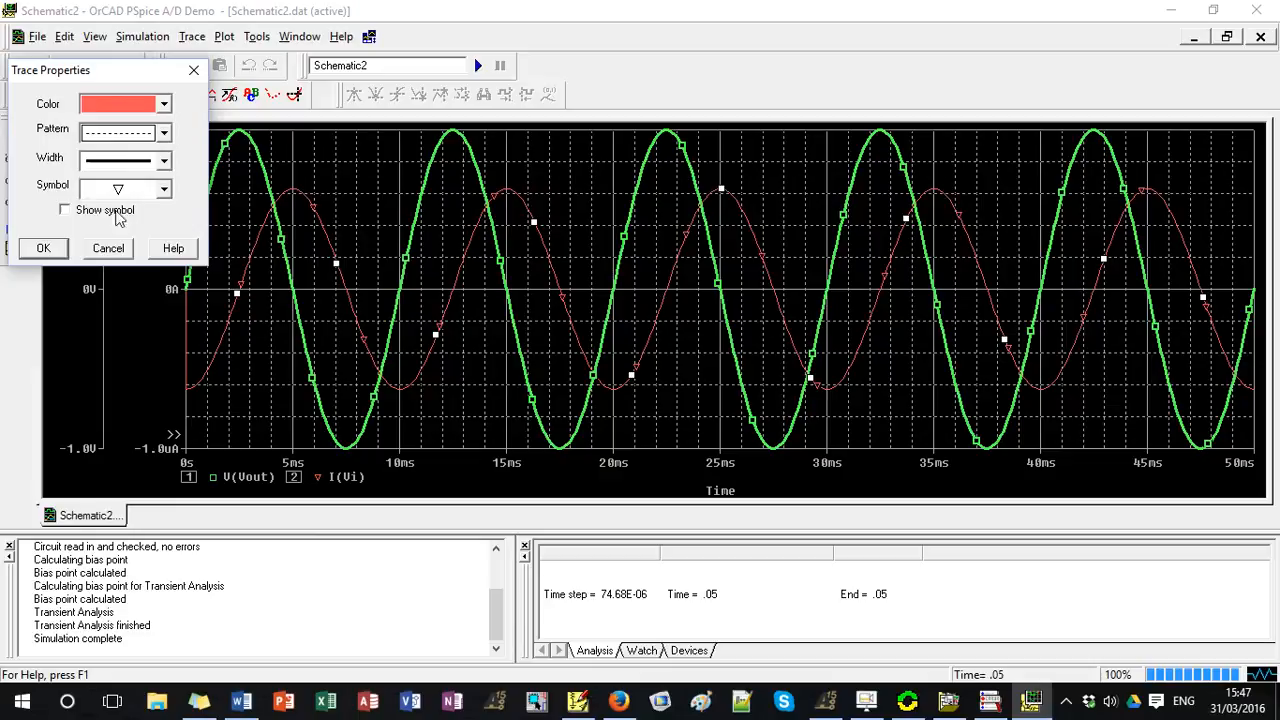
left_click(43, 248)
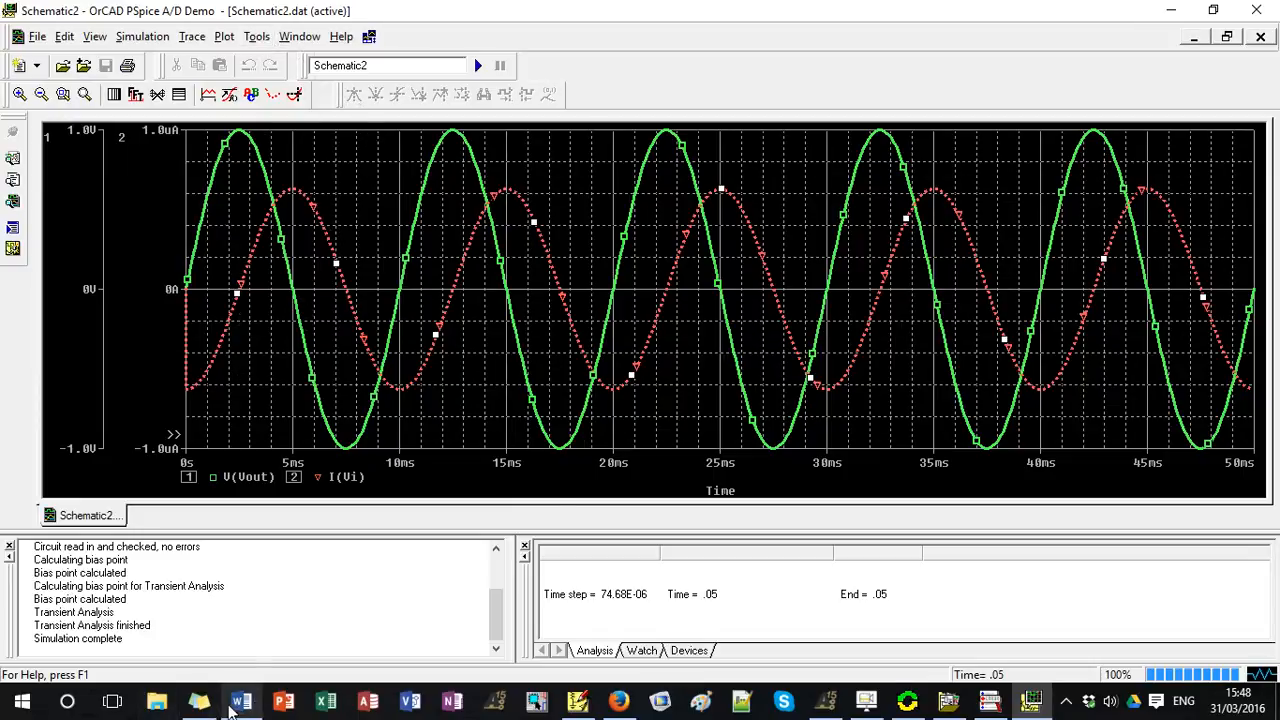
Copy the plot window to the clipboard with transparent backgrounds and white changed to black.
left_click(295, 38)
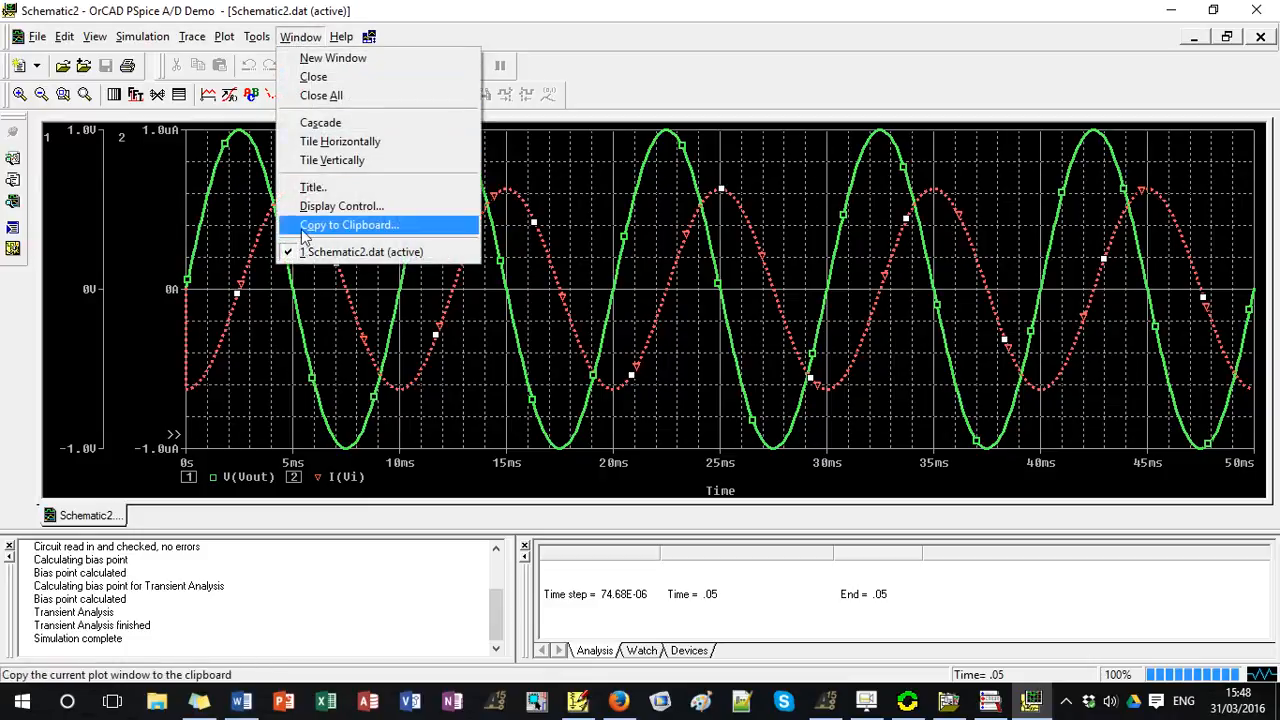
left_click(350, 226)
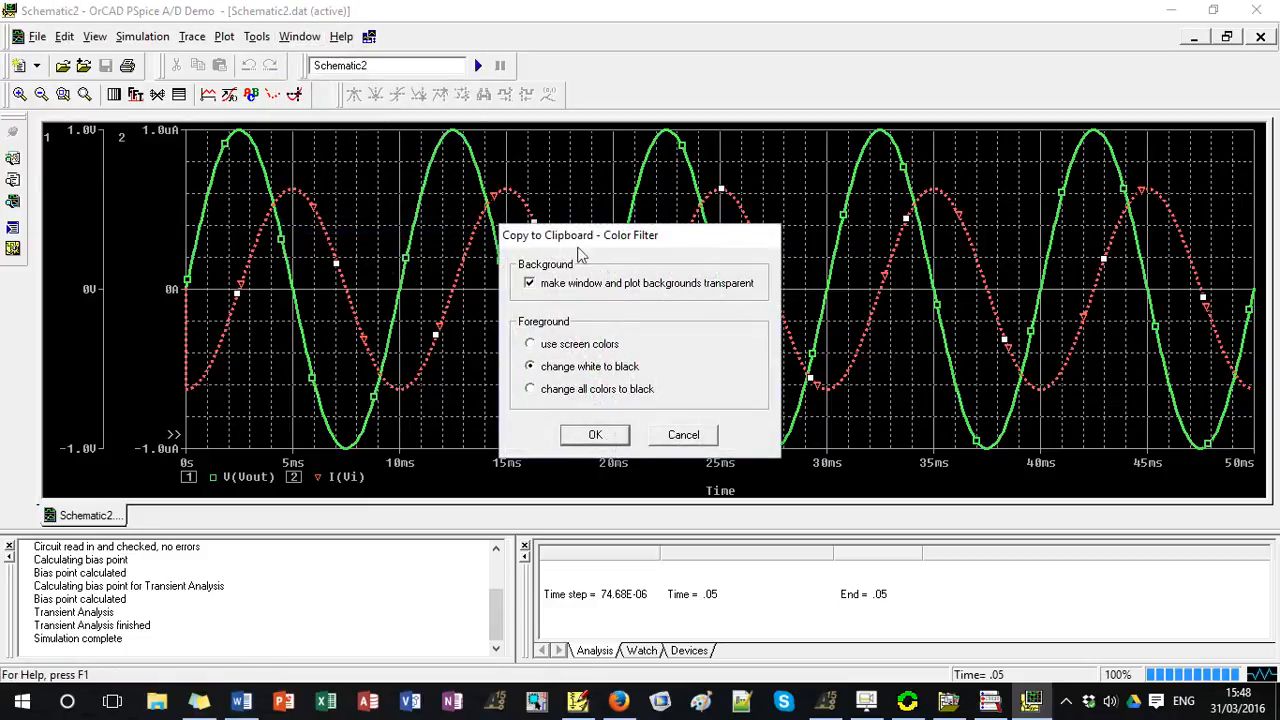
left_click(595, 434)
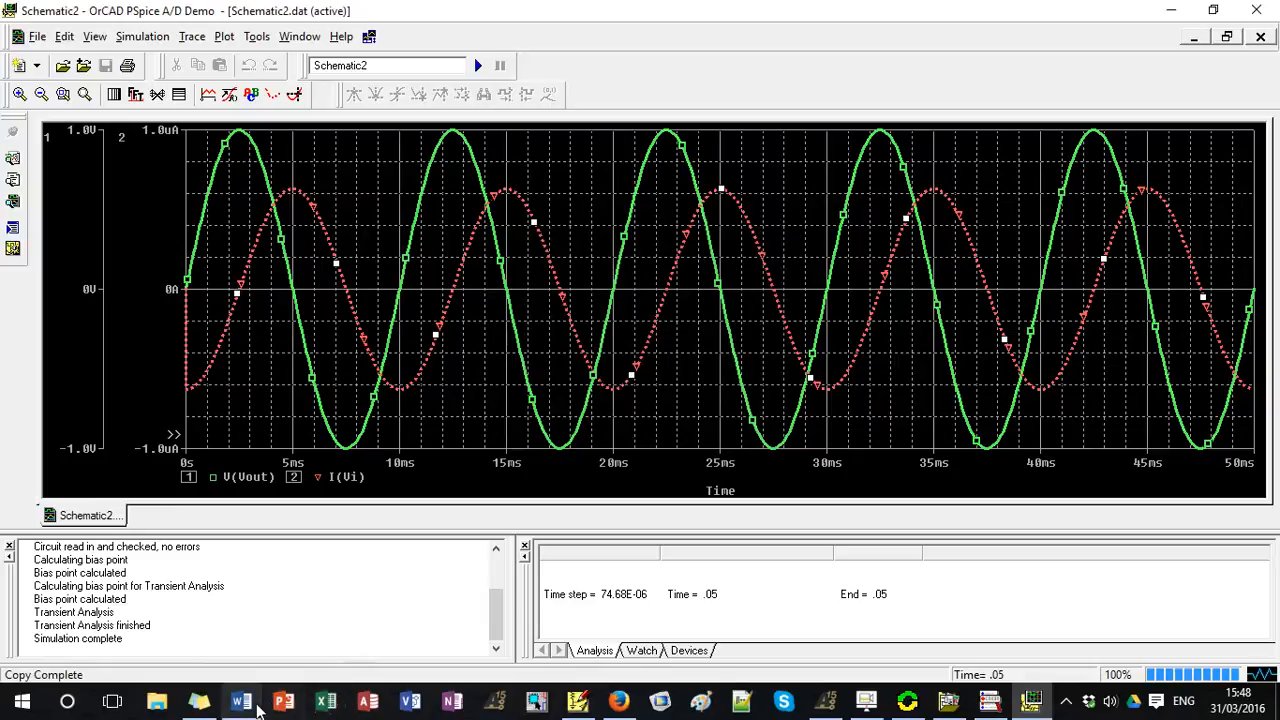
Switch to Word and paste the copied plot into the blank document.
left_click(241, 702)
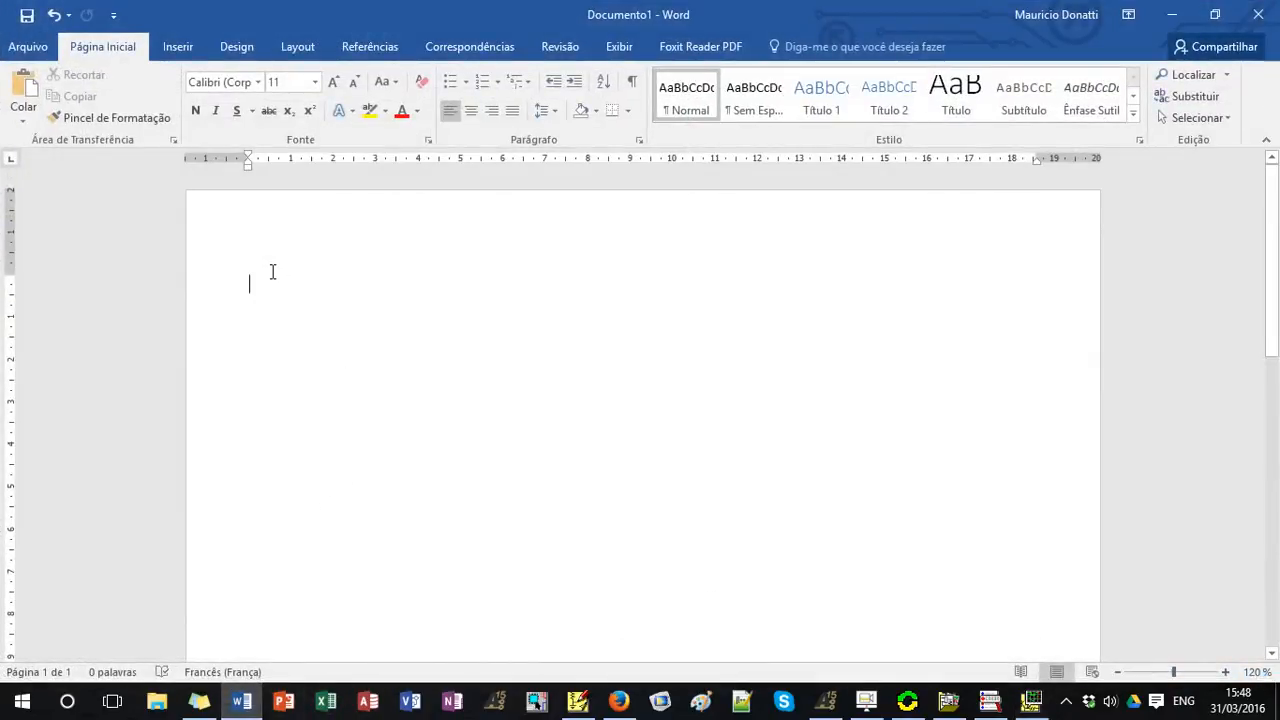
key("ctrl+v")
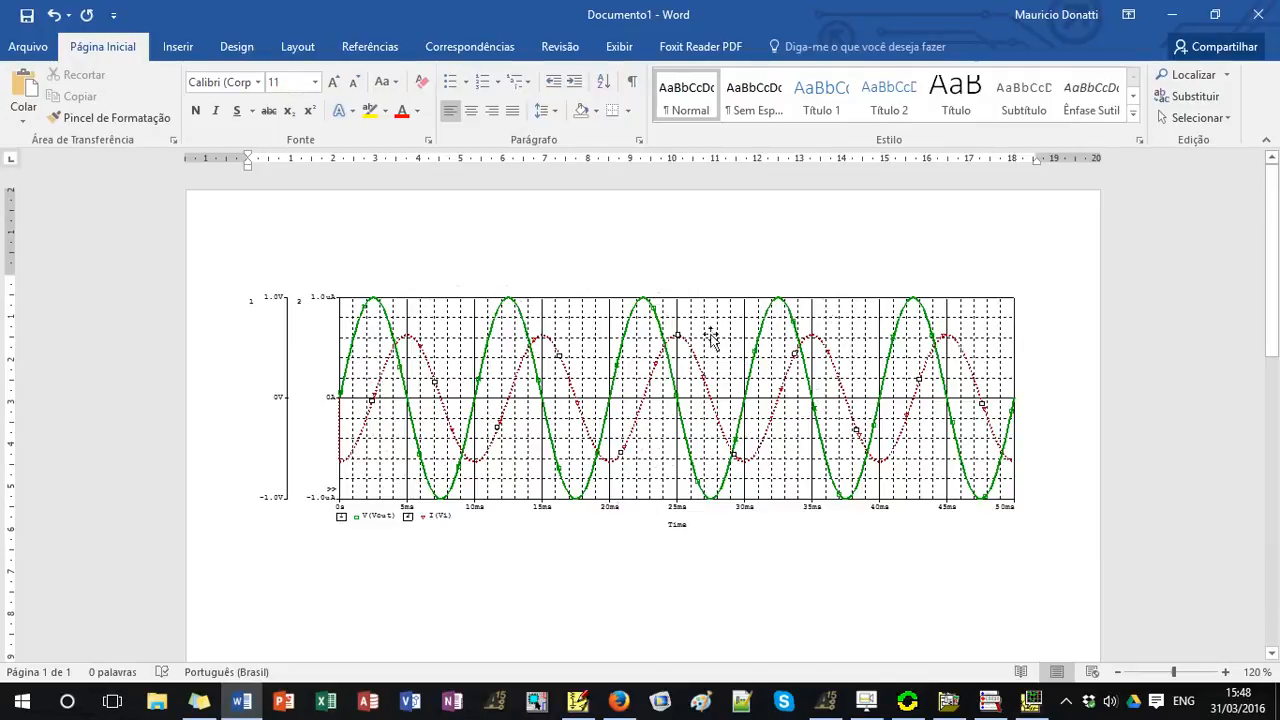
left_click(1175, 15)
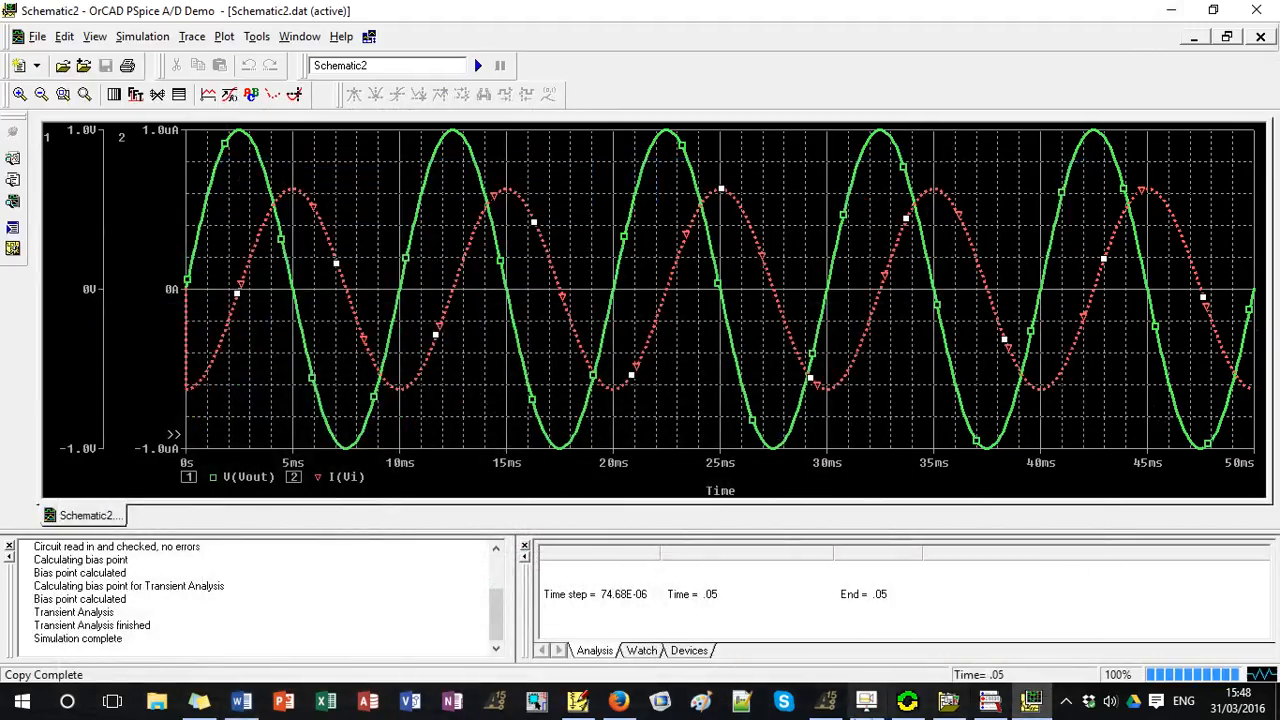
left_click(241, 701)
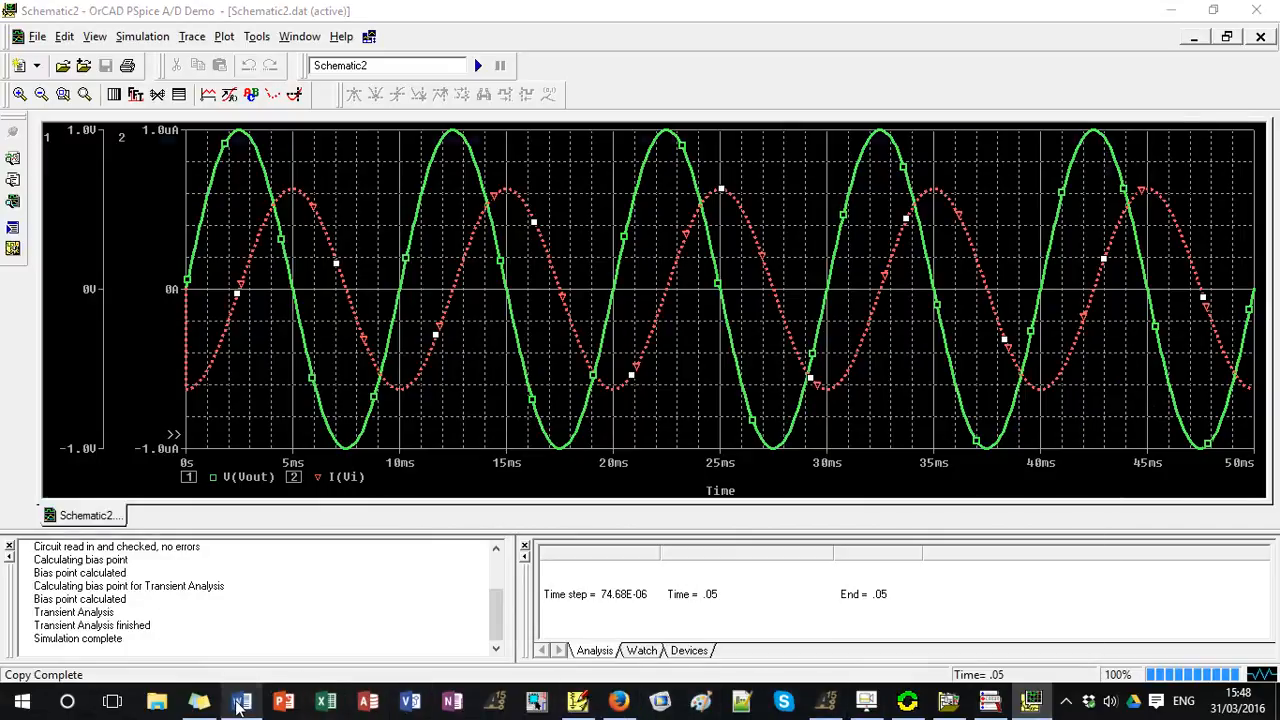
Switch back to the PSpice schematic and examine the AC attribute of the sine source Vi.
left_click(1177, 16)
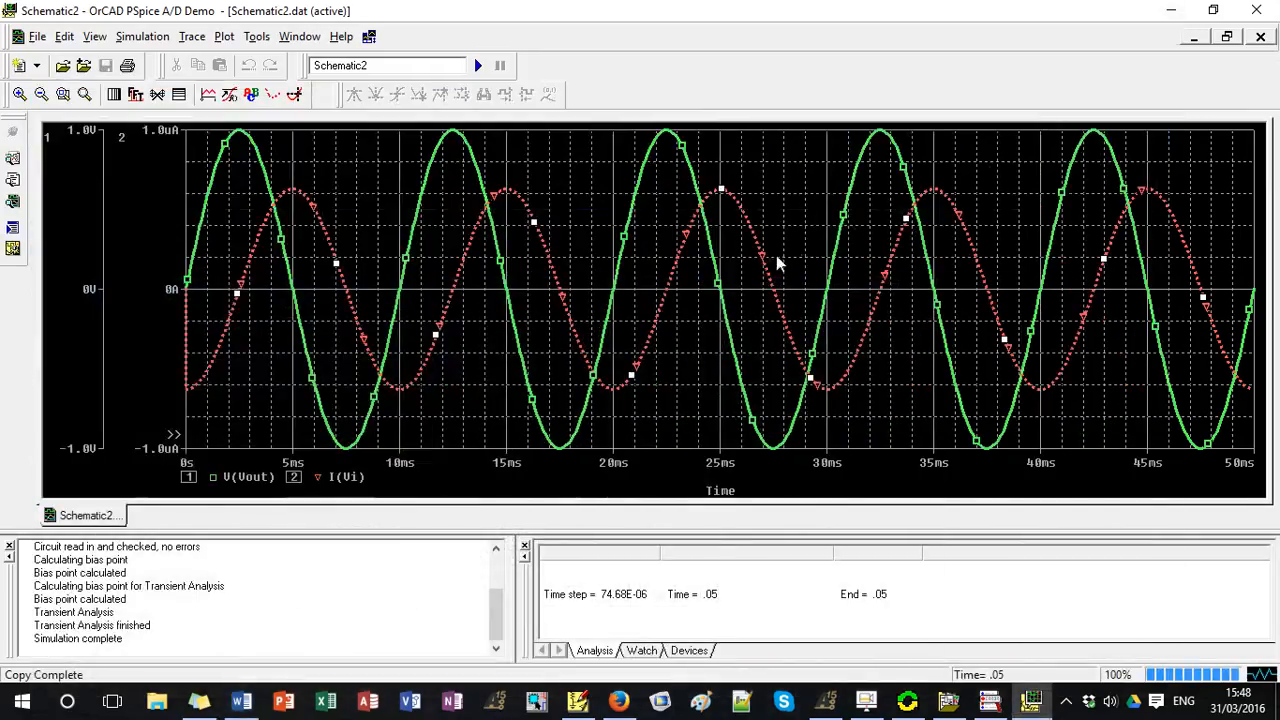
left_click(1171, 10)
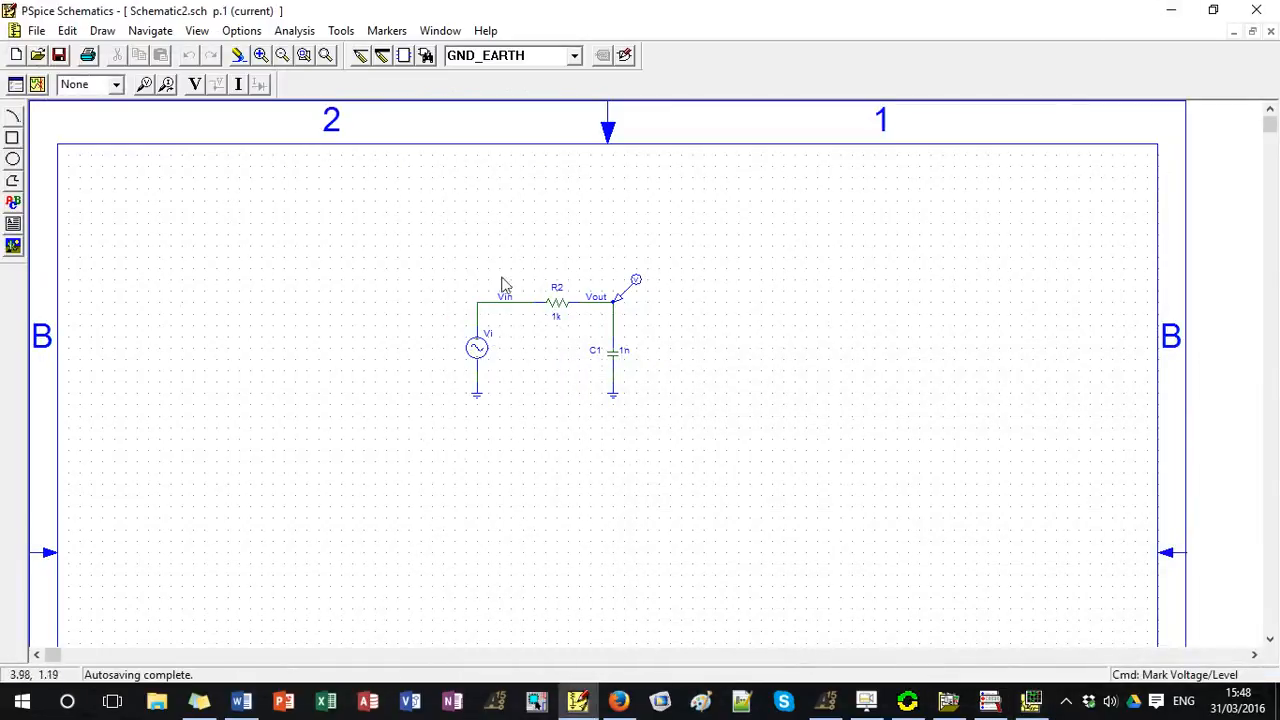
double_click(477, 347)
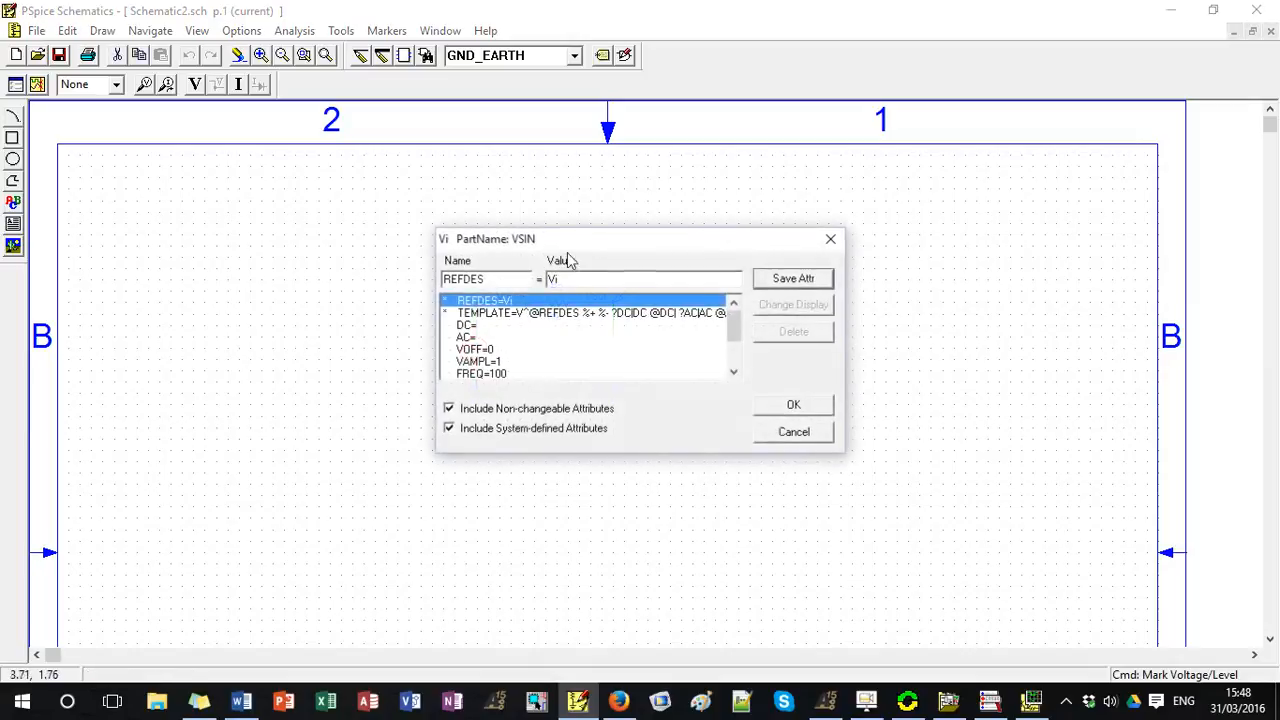
left_click(501, 339)
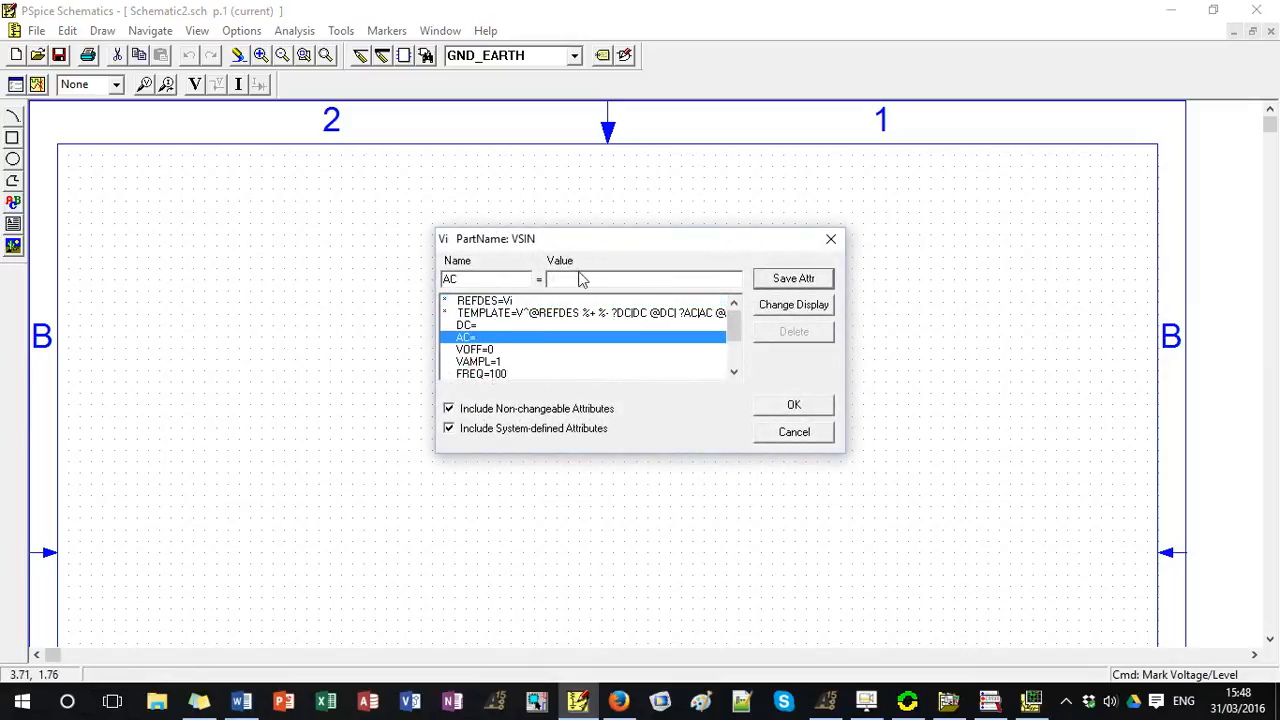
left_click(830, 239)
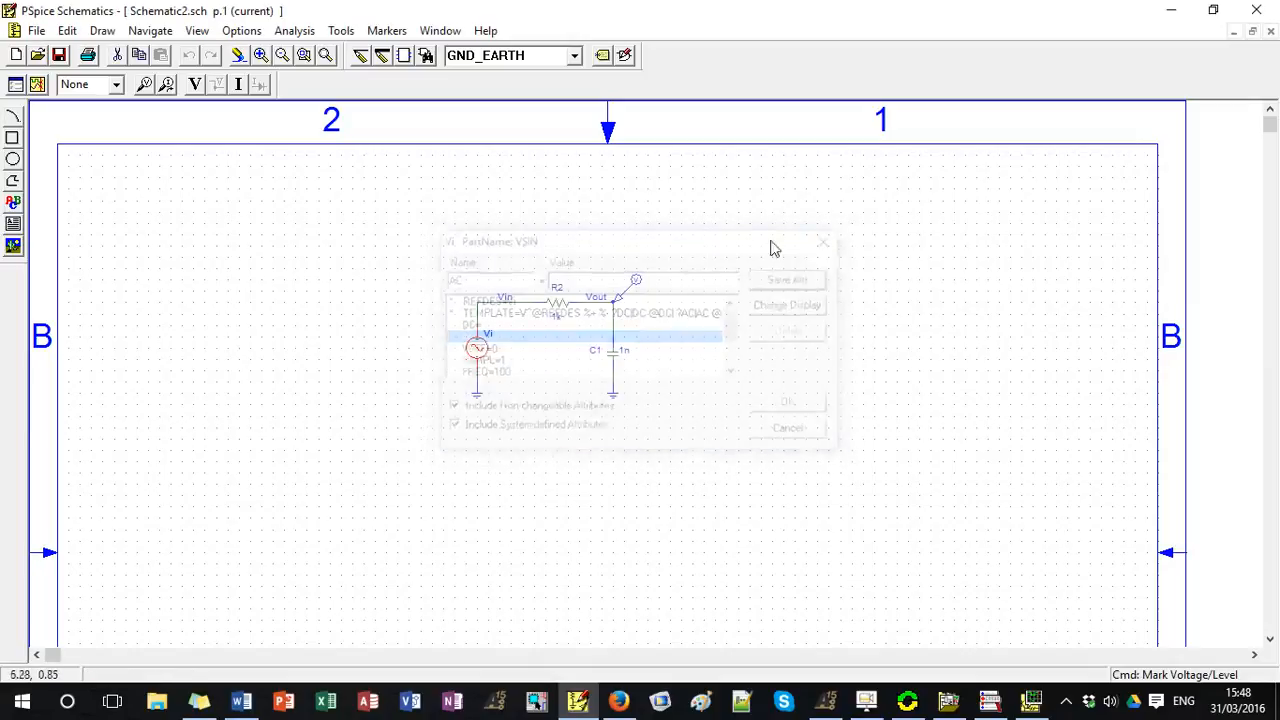
Enable the AC sweep analysis and configure it as a Decade sweep with an end frequency of 1.00G.
left_click(294, 30)
left_click(310, 120)
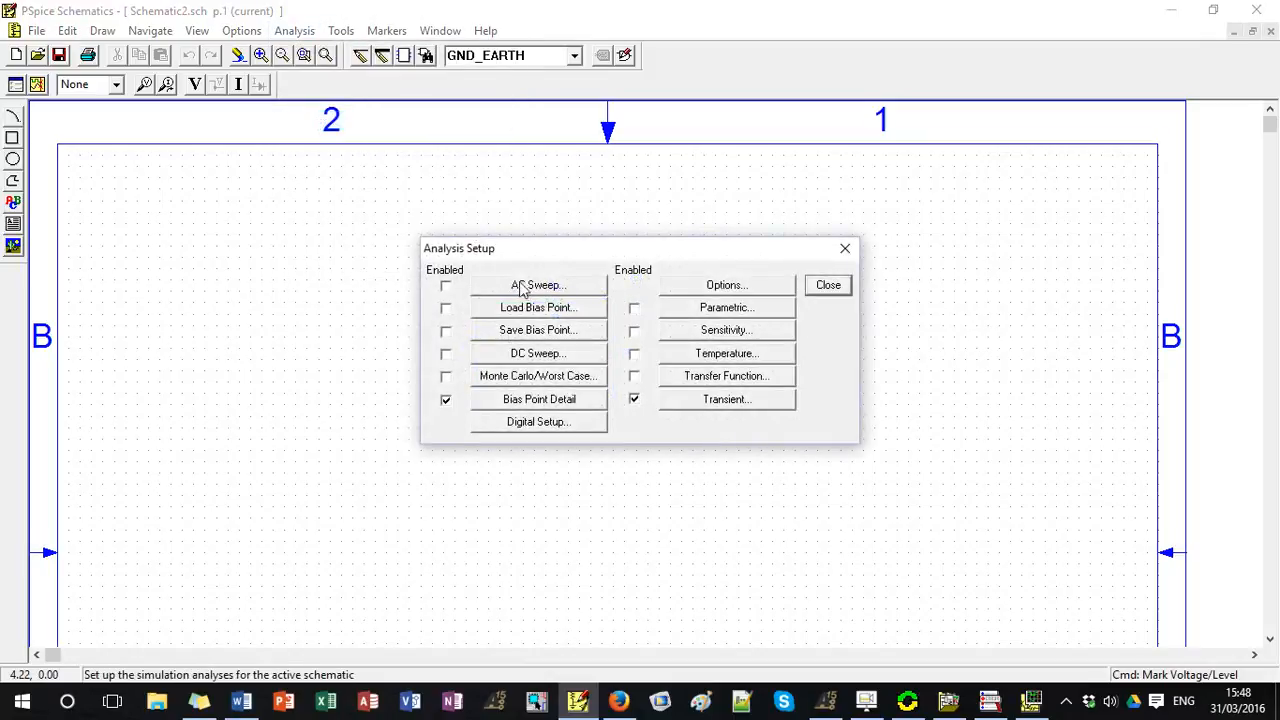
left_click(446, 286)
left_click(530, 287)
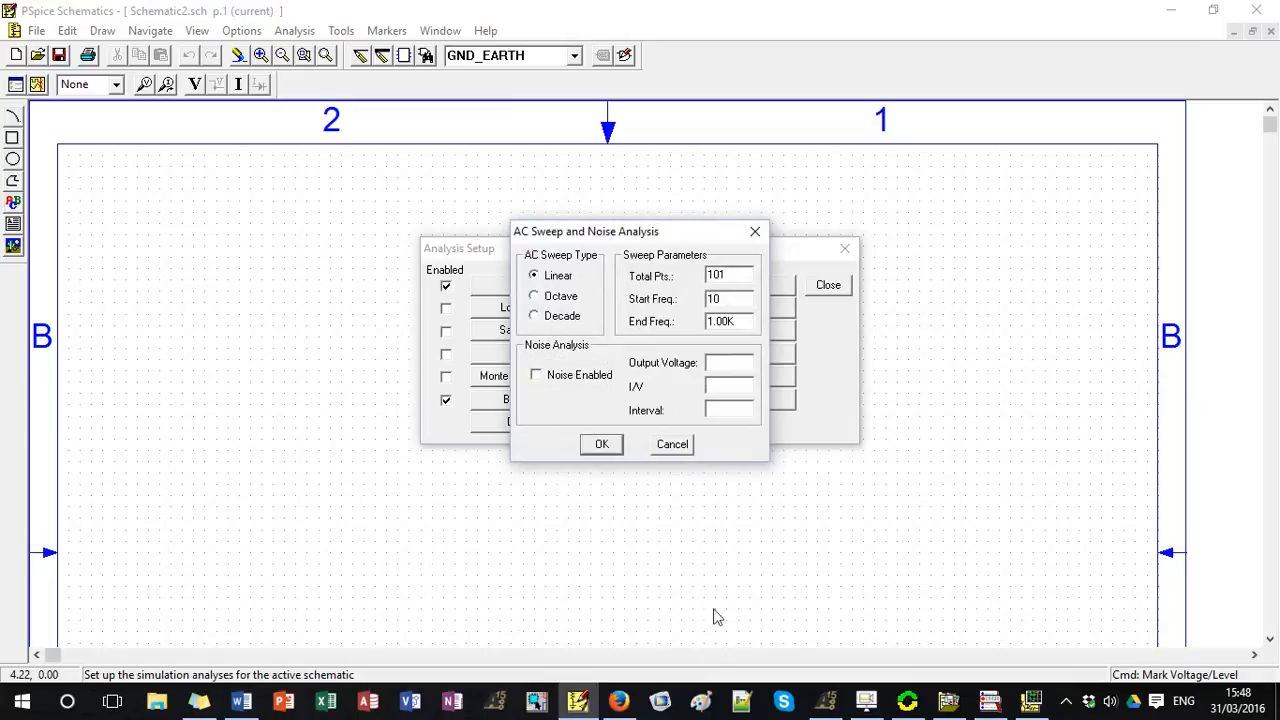
left_click(755, 232)
left_click(545, 285)
left_click(535, 316)
type("G")
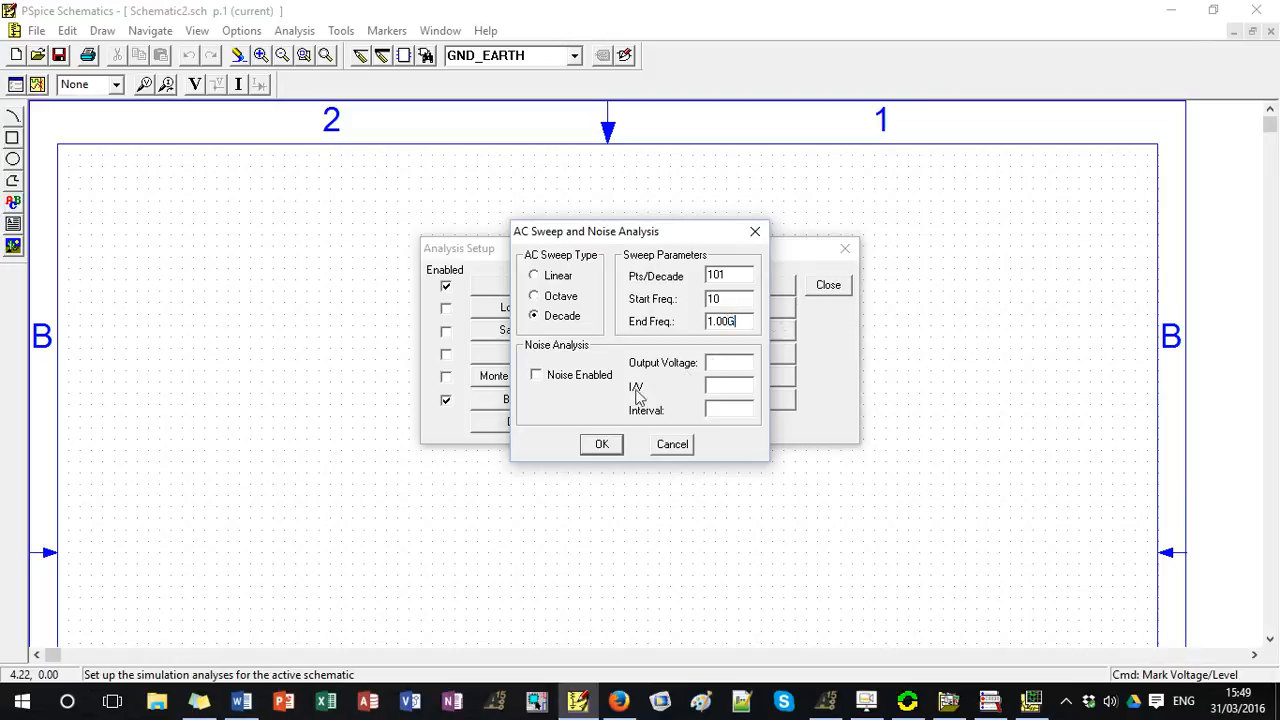
left_click(603, 444)
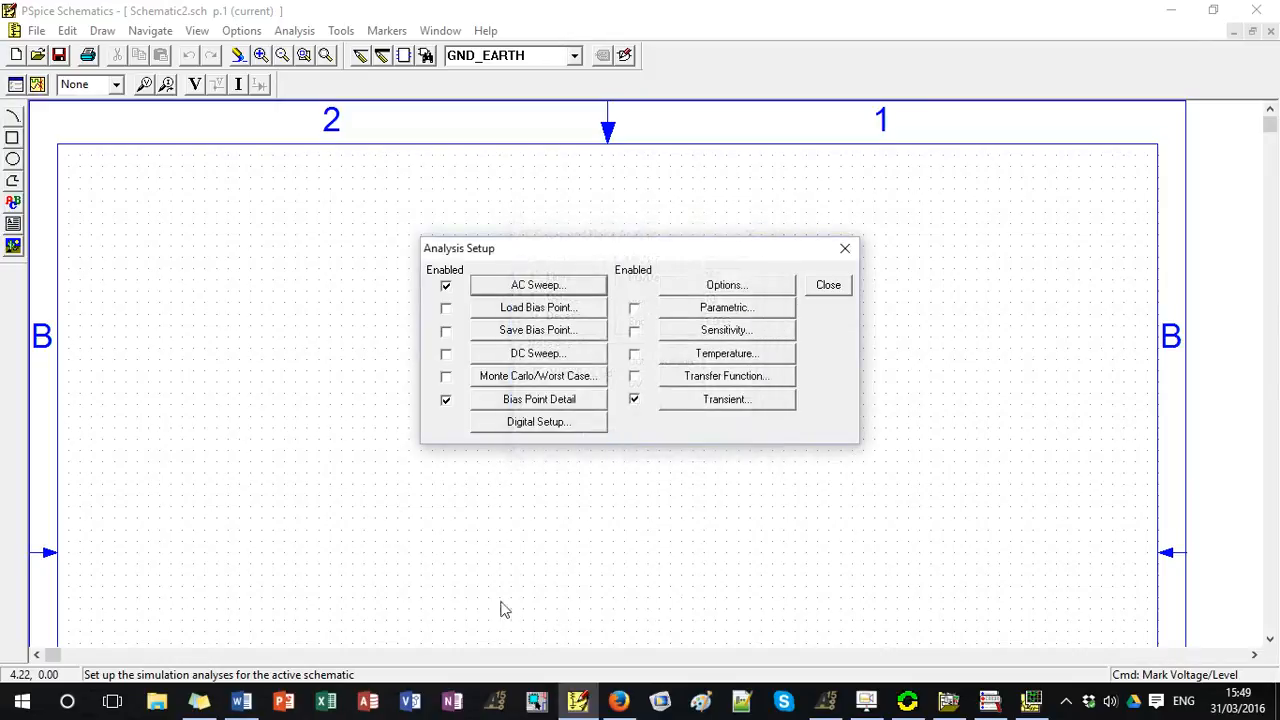
Review the AC sweep's points per decade and frequency range, and close the analysis setup.
left_click(526, 287)
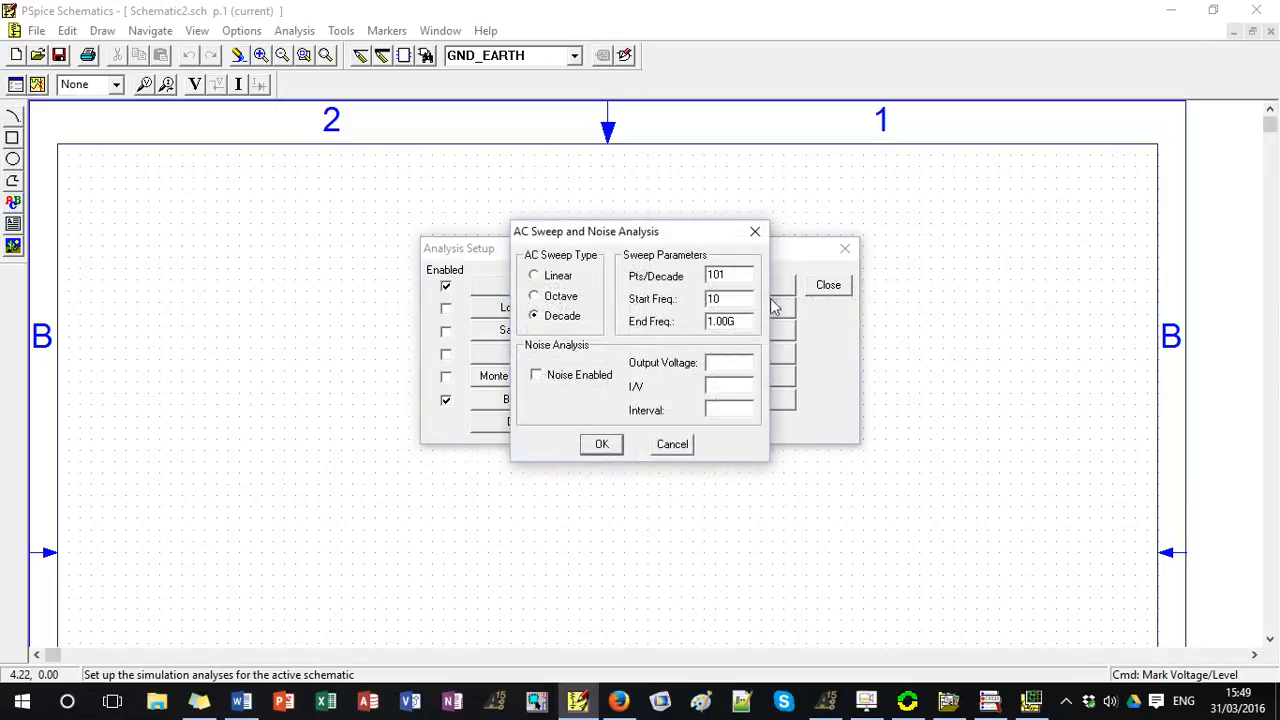
double_click(733, 322)
left_click(742, 277)
left_click(603, 446)
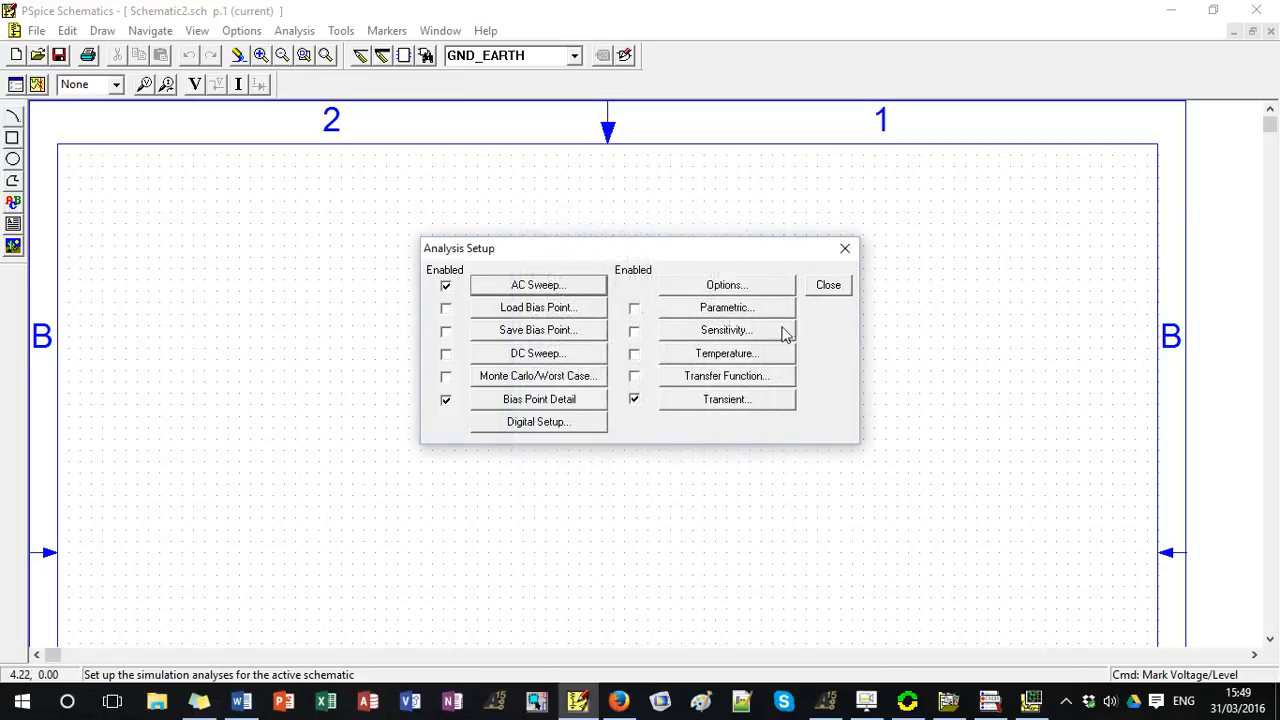
left_click(828, 285)
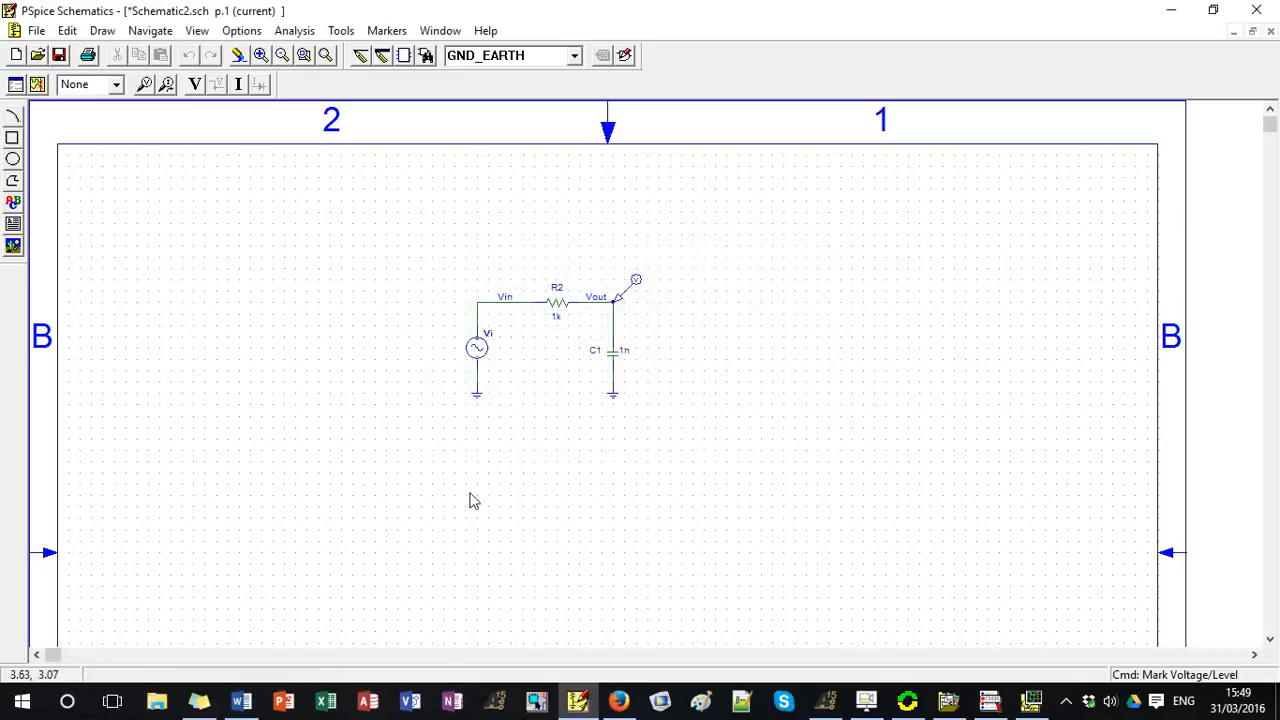
Set the AC attribute of the source Vi to 1.
double_click(477, 348)
left_click(477, 337)
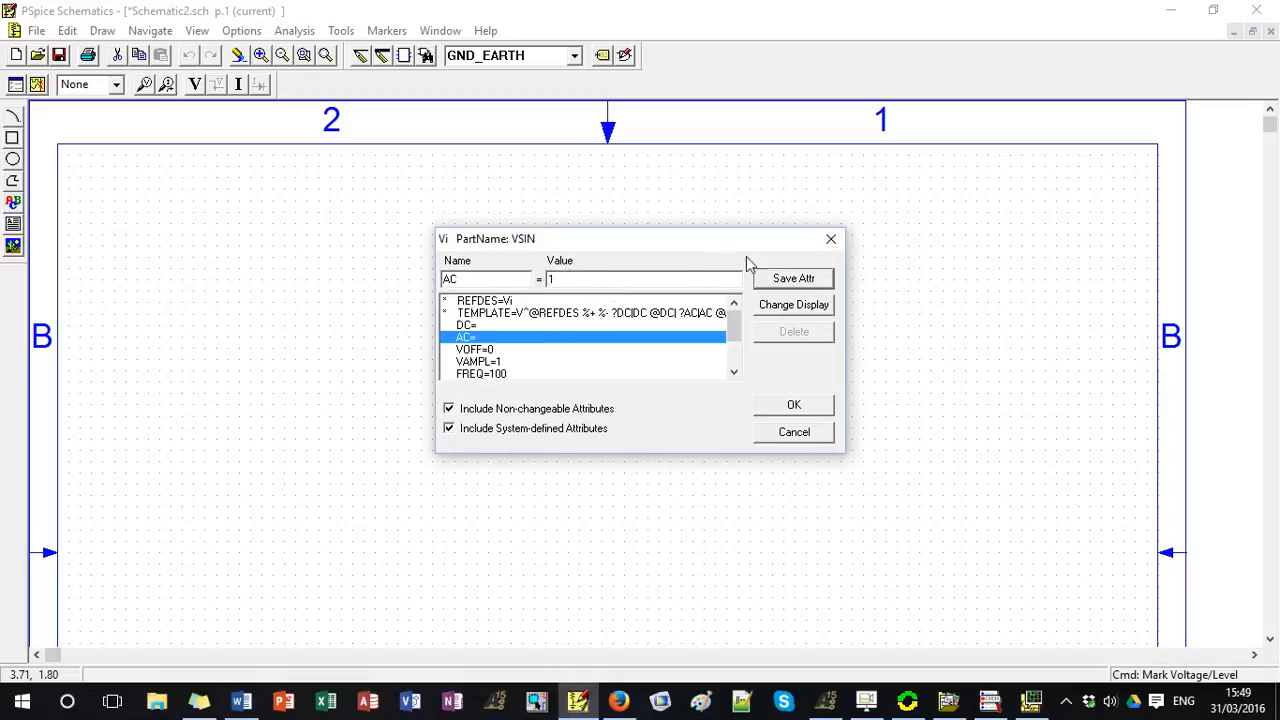
left_click(793, 404)
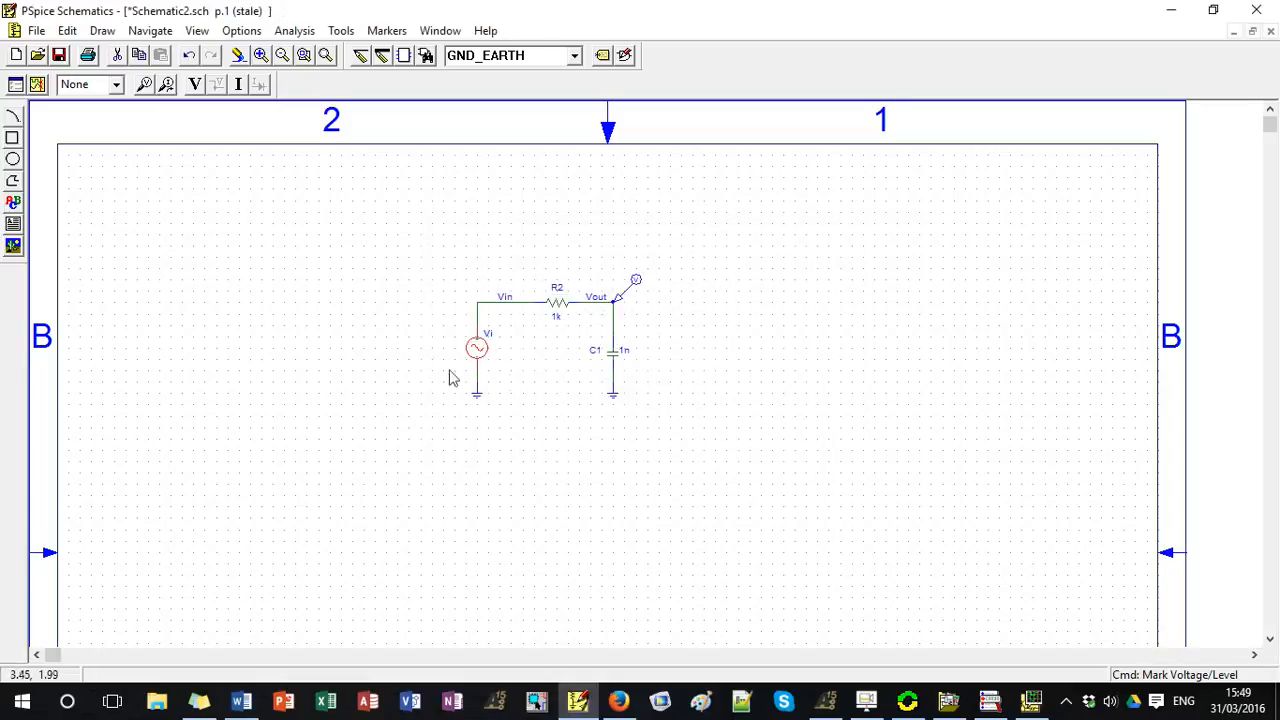
left_click(430, 345)
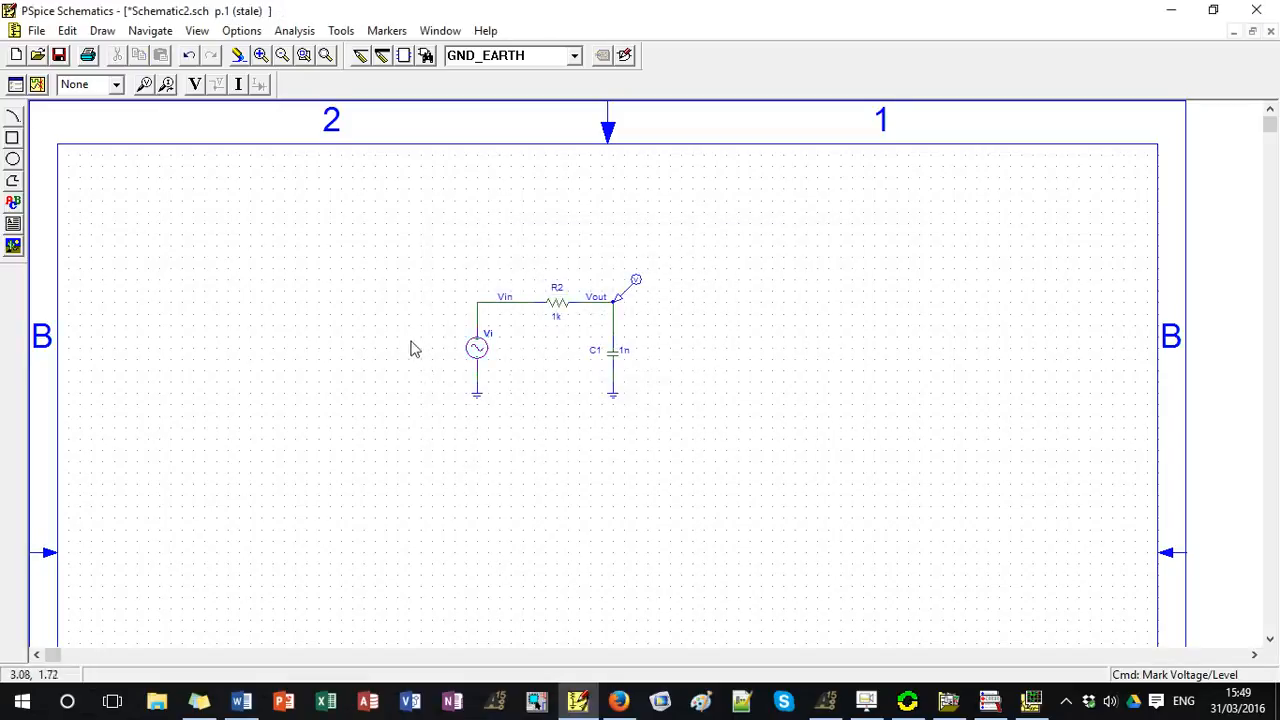
Delete the voltage marker at the Vout node and save the schematic.
left_click(622, 300)
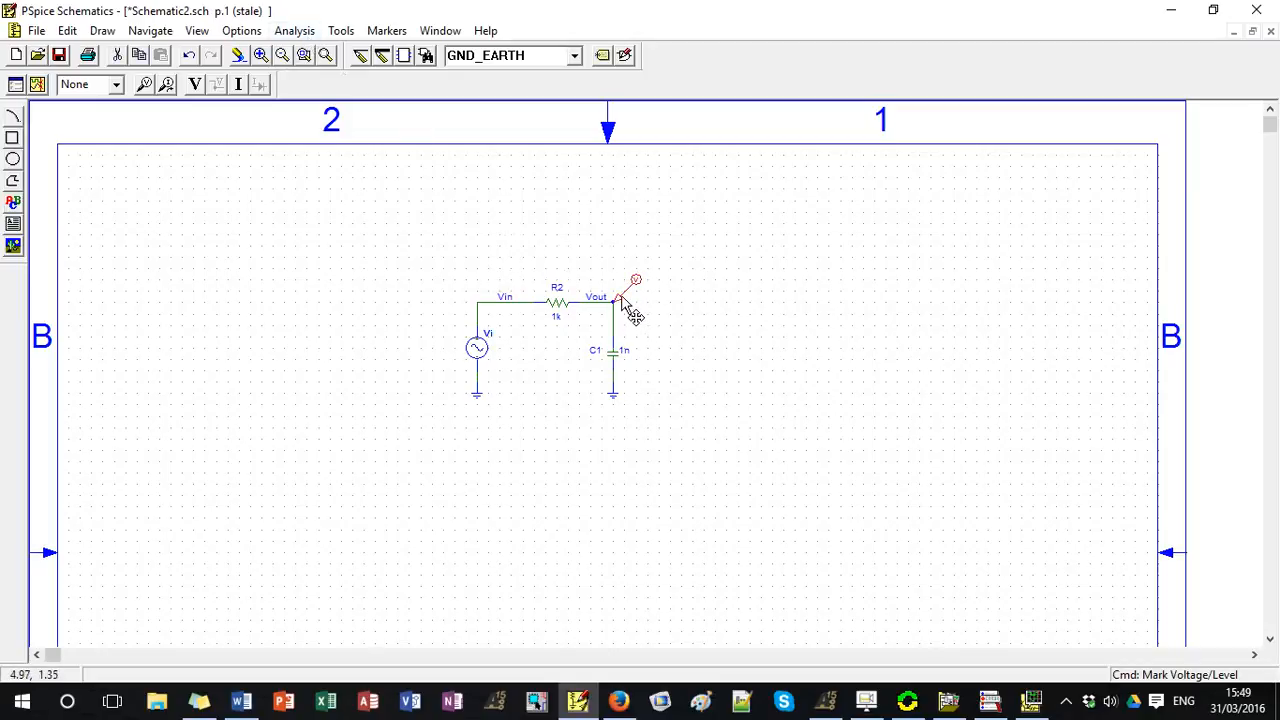
key("Delete")
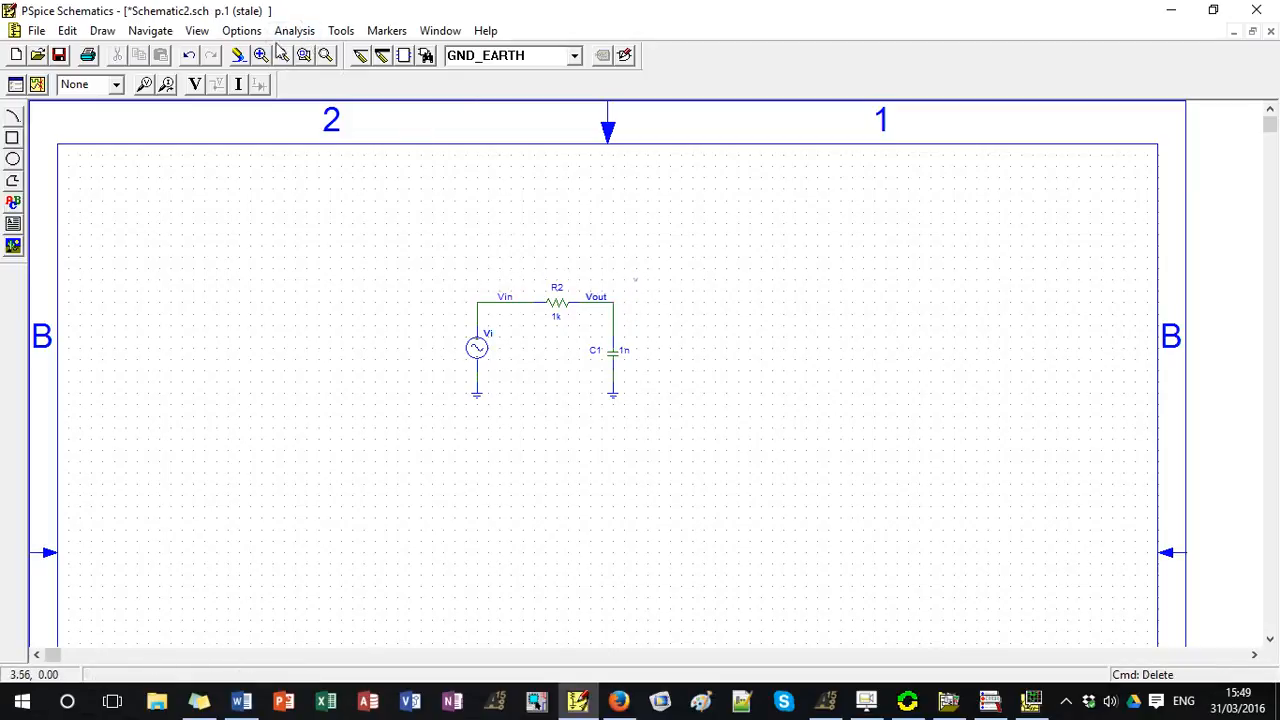
key("ctrl+s")
Simulate the circuit and choose the AC analysis results for plotting.
left_click(294, 30)
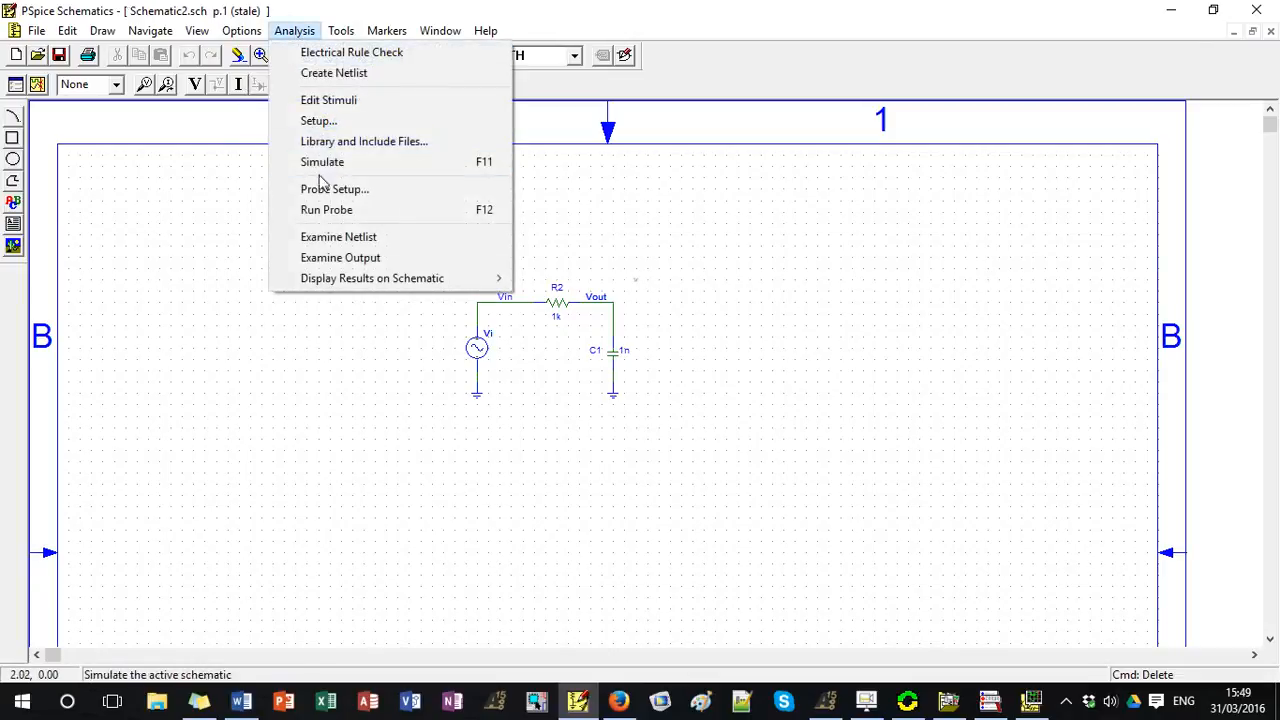
left_click(321, 161)
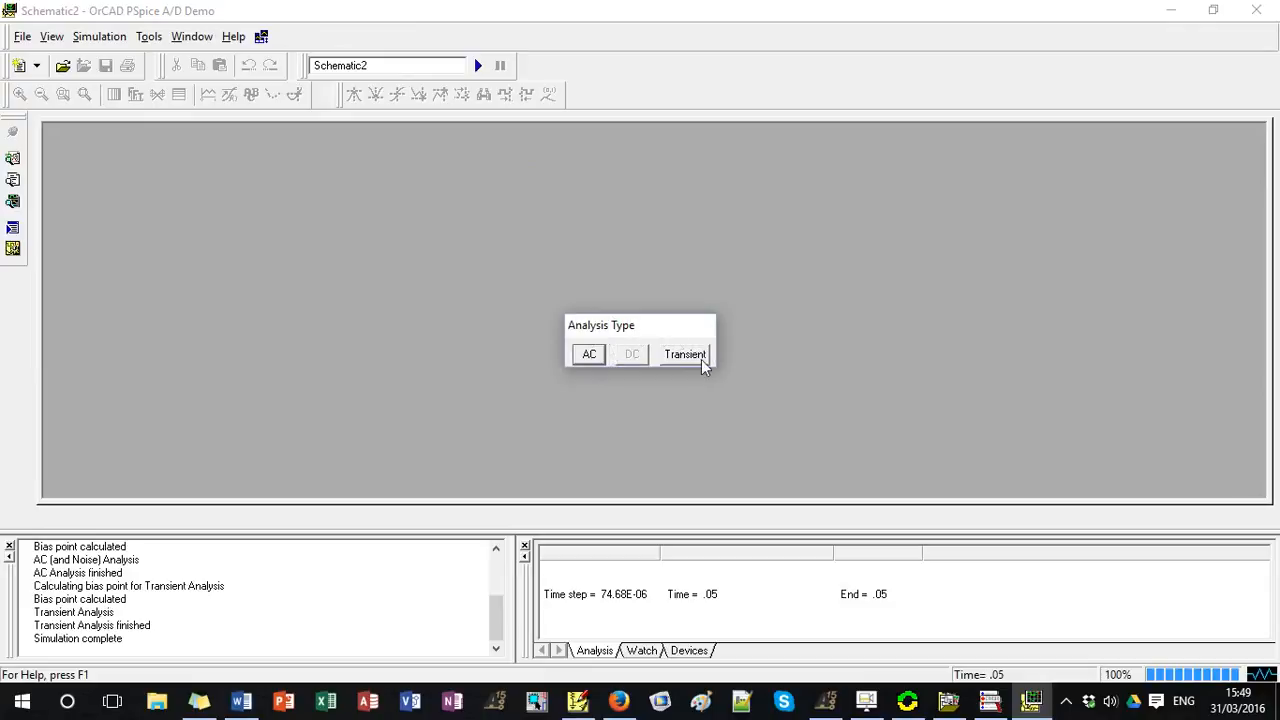
left_click(590, 357)
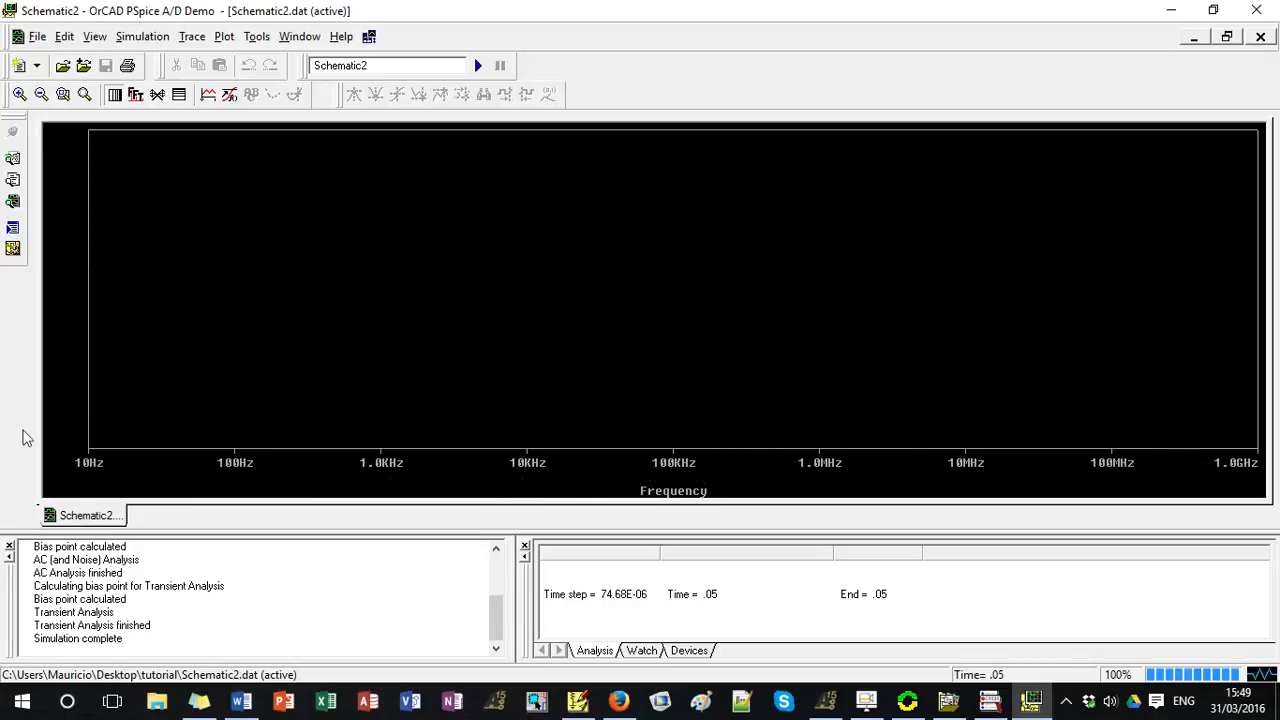
left_click(577, 702)
left_click(580, 708)
Add the decibel gain trace DB(V(Vout)/V(Vin)) to the frequency plot.
left_click(192, 36)
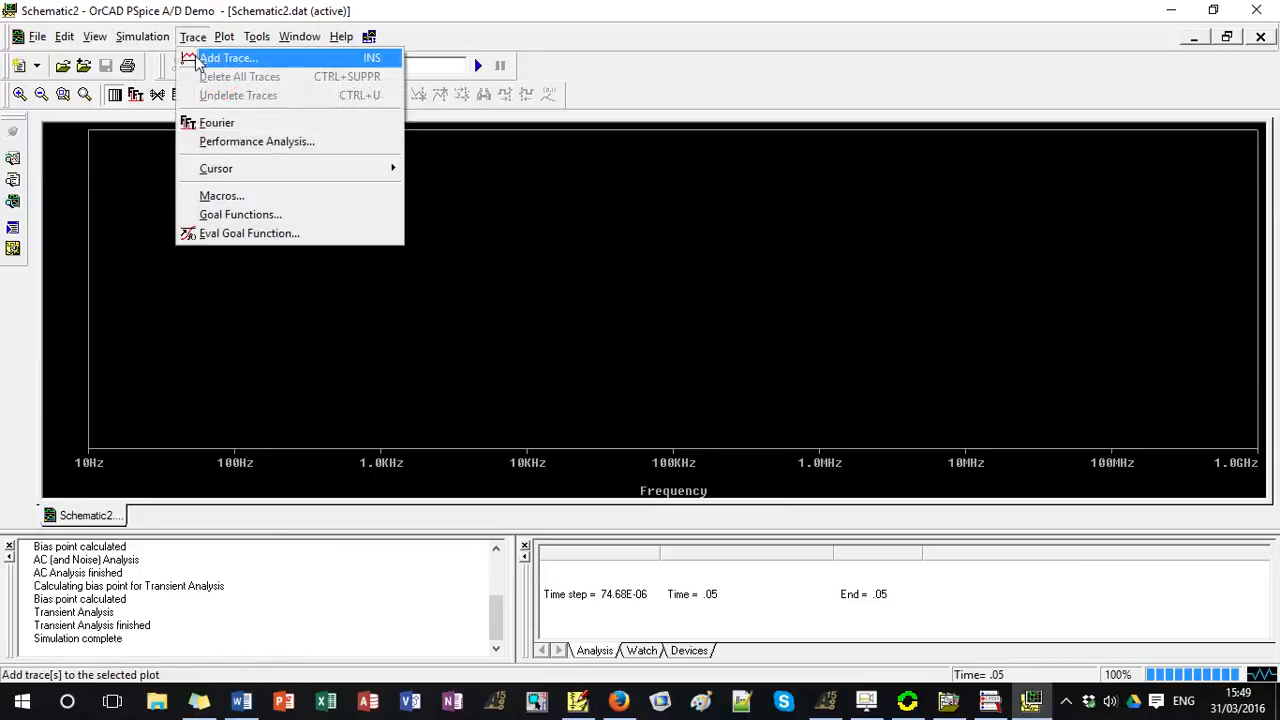
left_click(205, 59)
left_click(752, 379)
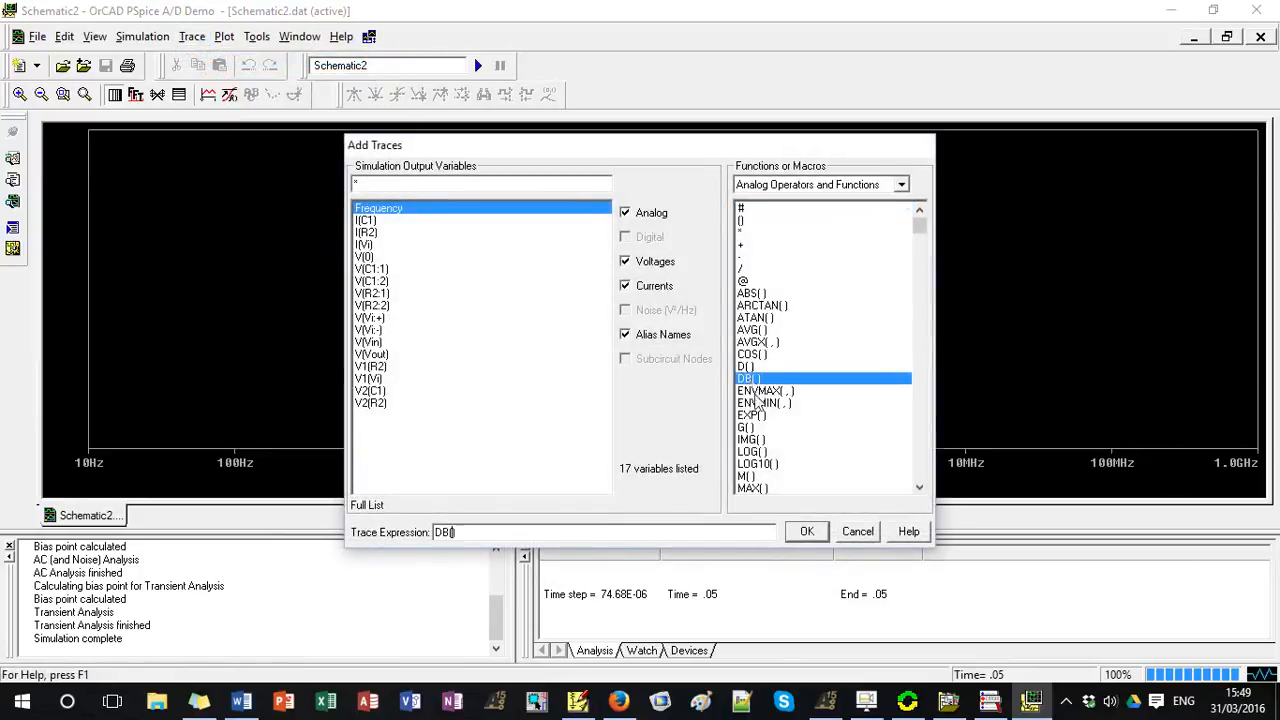
left_click(378, 355)
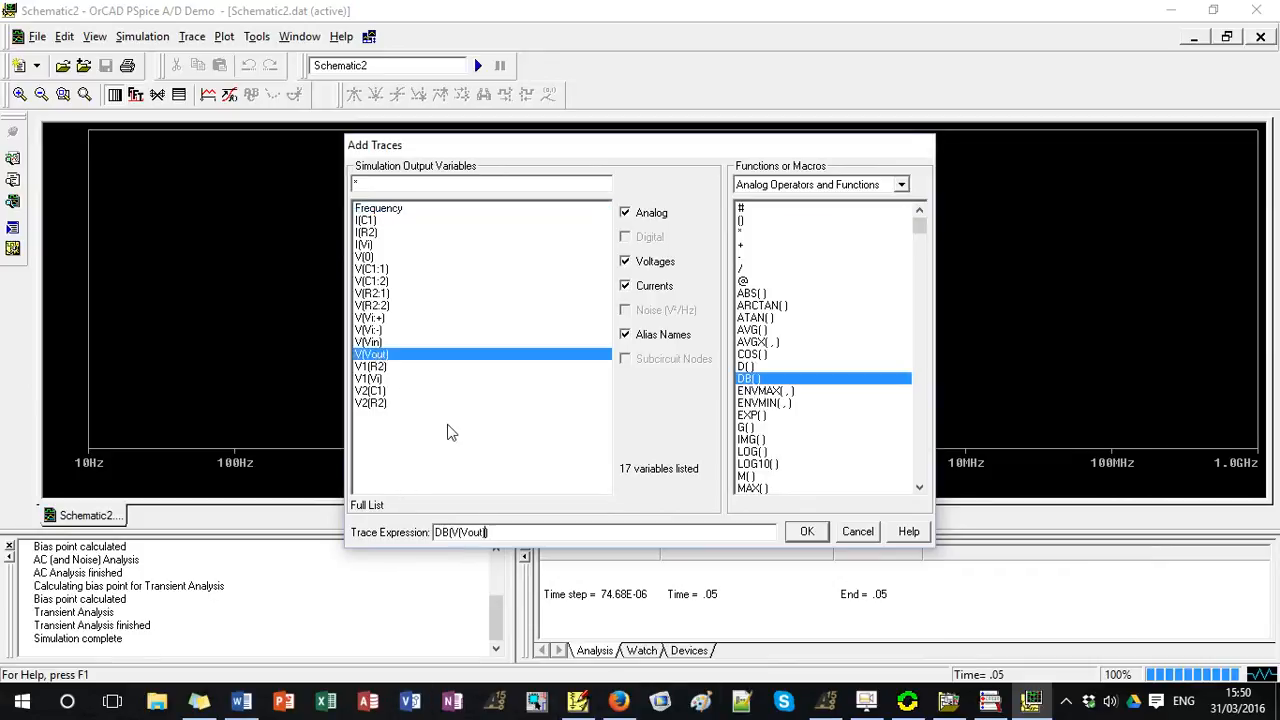
left_click(376, 342)
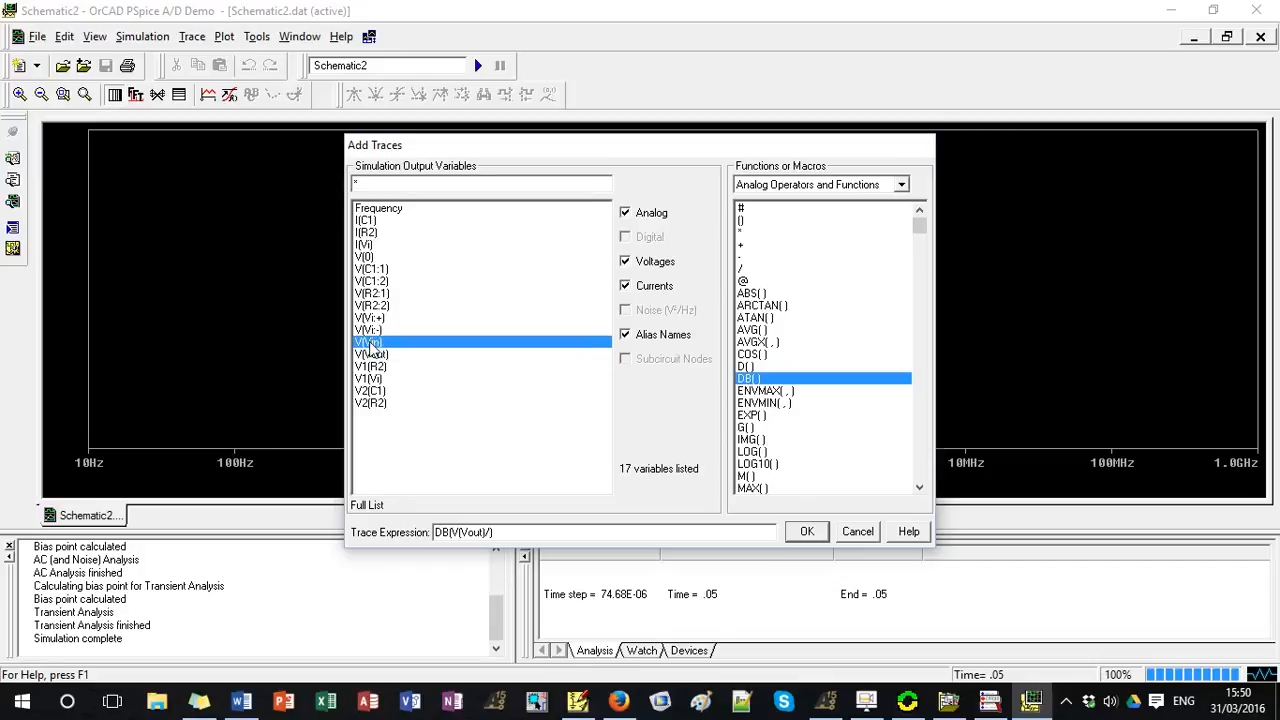
left_click(807, 532)
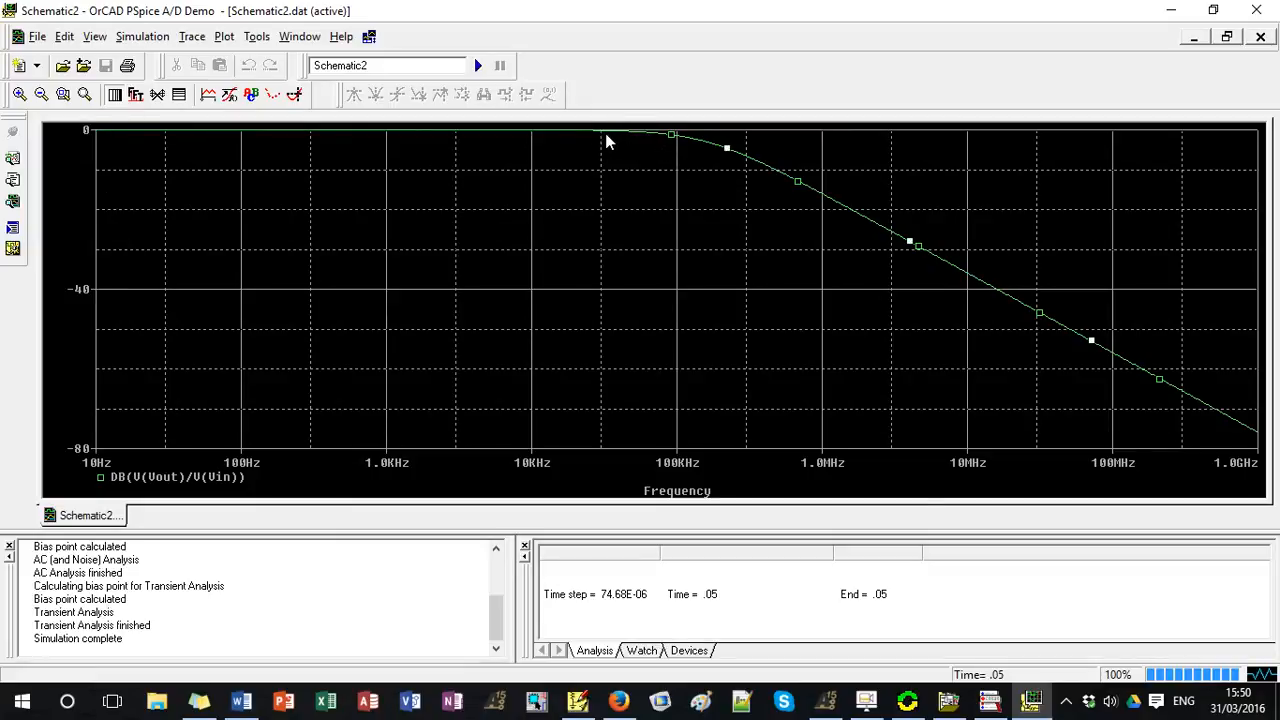
Use the cursor to label three points on the gain curve's roll-off, at about 1.54 MHz, 7 MHz and 125 MHz.
left_click(294, 94)
mouse_move(443, 132)
left_mouse_down()
mouse_move(619, 177)
mouse_move(634, 197)
mouse_move(977, 348)
mouse_move(1262, 400)
mouse_move(1129, 437)
mouse_move(847, 306)
mouse_move(654, 254)
mouse_move(1000, 340)
mouse_move(1069, 418)
mouse_move(849, 335)
left_mouse_up()
left_click(552, 98)
mouse_move(877, 291)
left_mouse_down()
mouse_move(1123, 373)
mouse_move(1127, 360)
left_mouse_up()
left_click(549, 94)
left_click(552, 94)
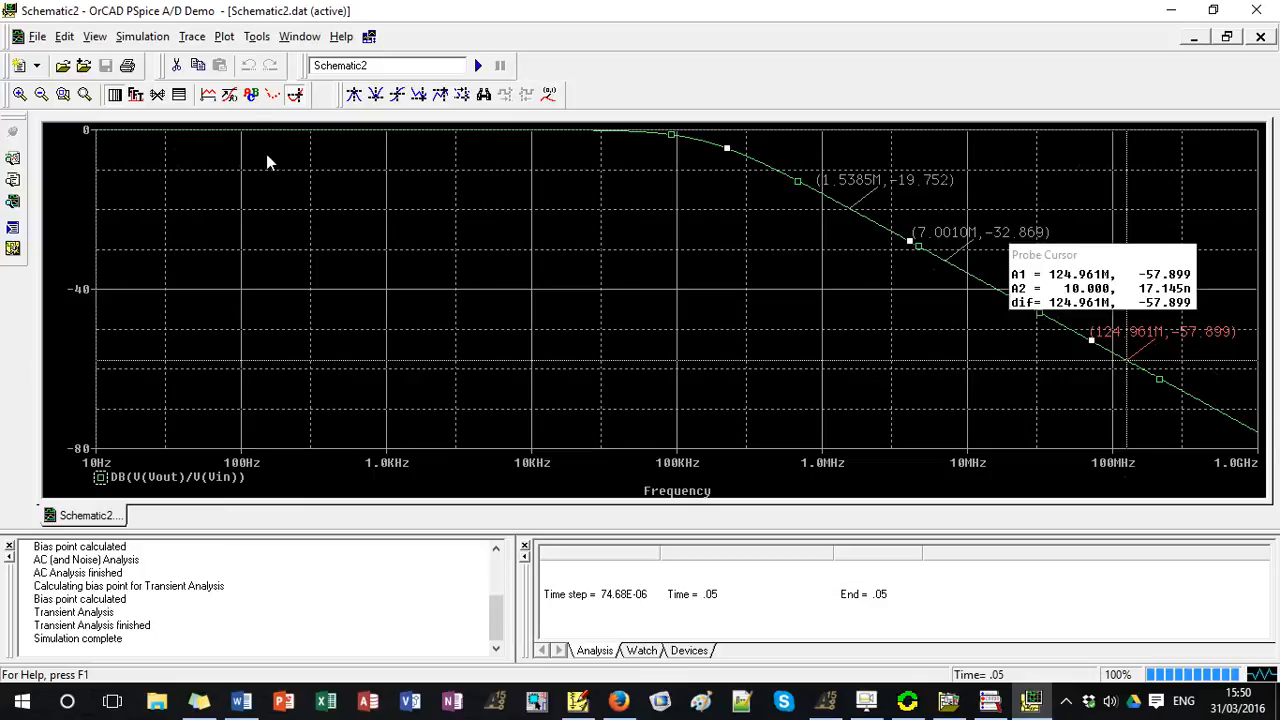
Add a second, empty plot to the window with the gain curve.
left_click(223, 38)
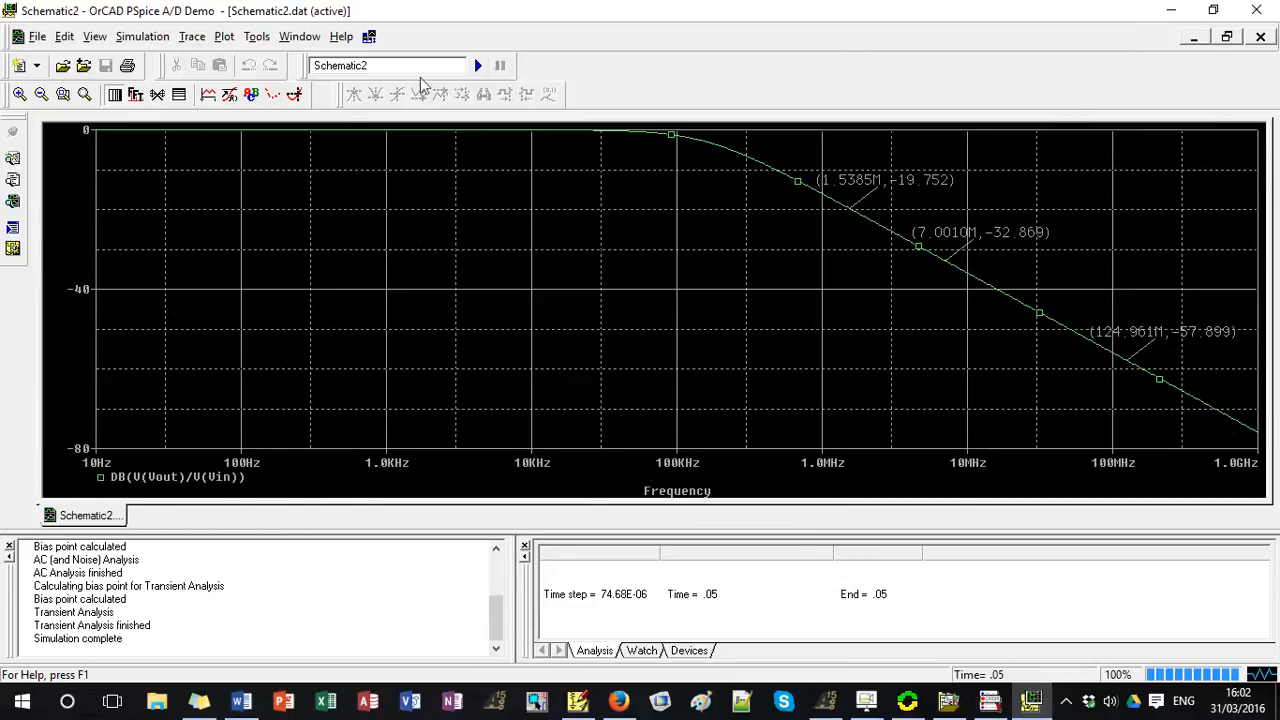
left_click(193, 42)
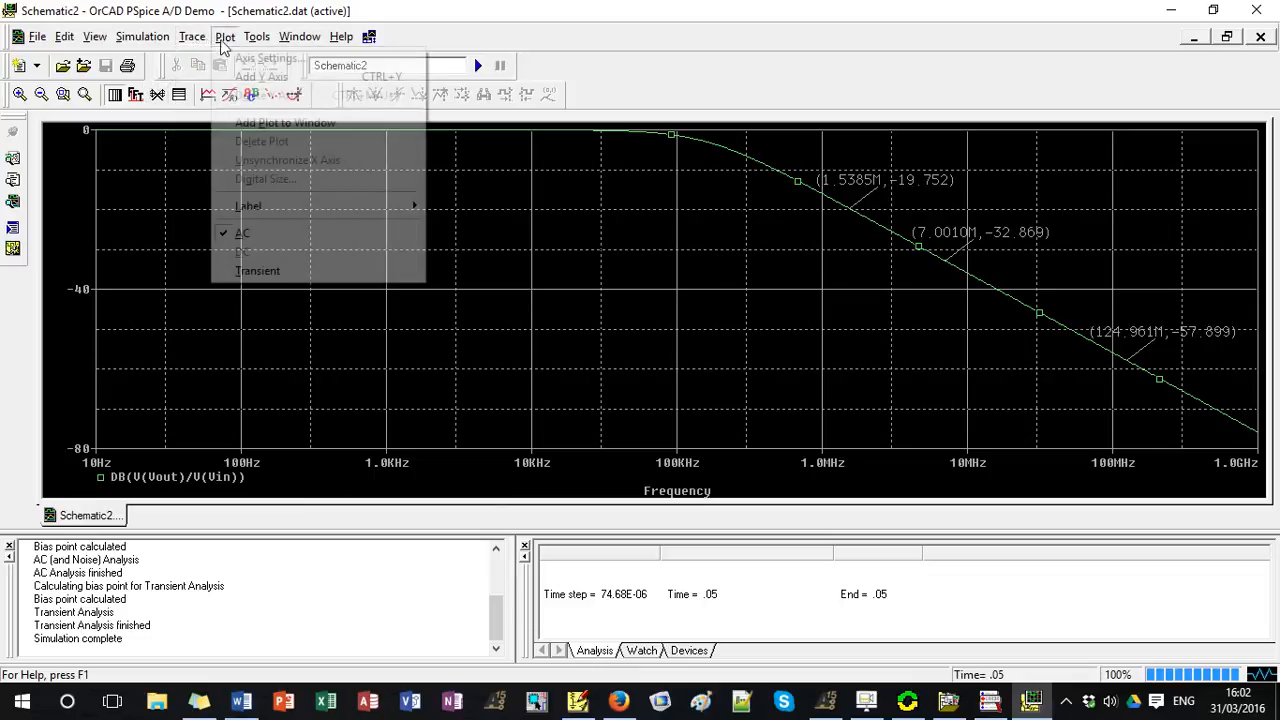
left_click(257, 122)
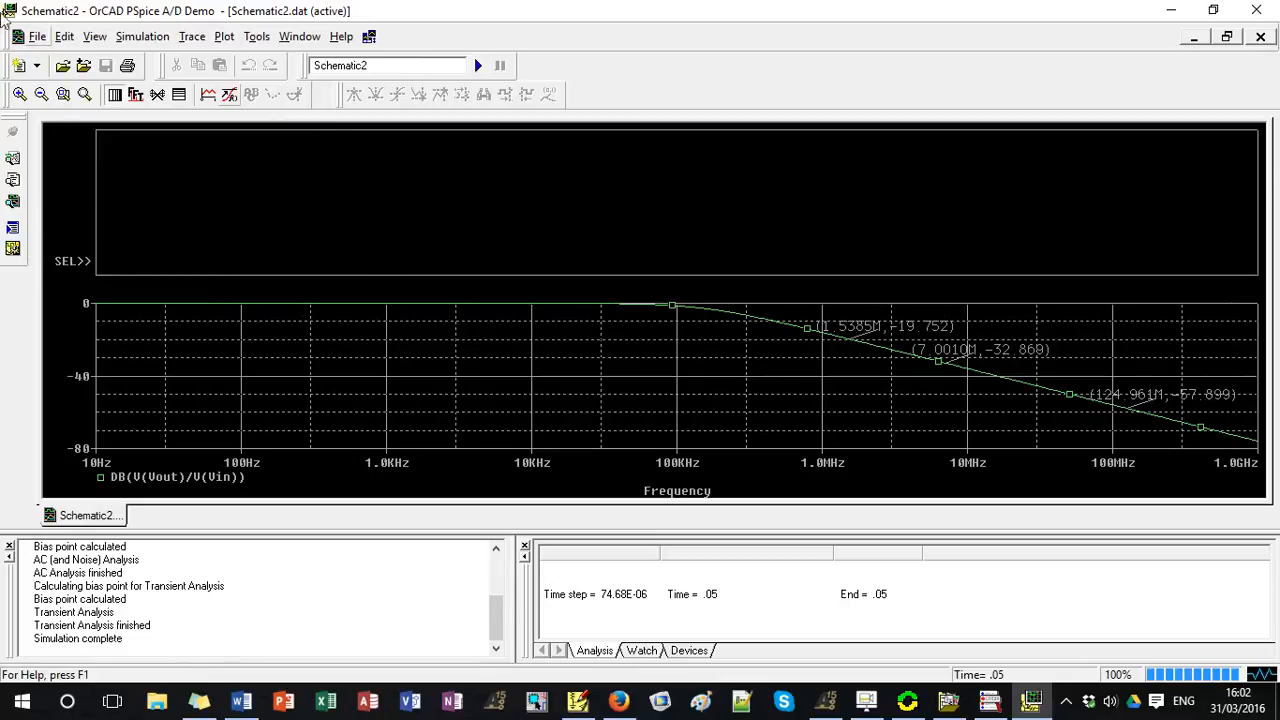
Add the phase trace P(V(Vout)/V(Vin)) to the empty upper plot.
left_click(191, 36)
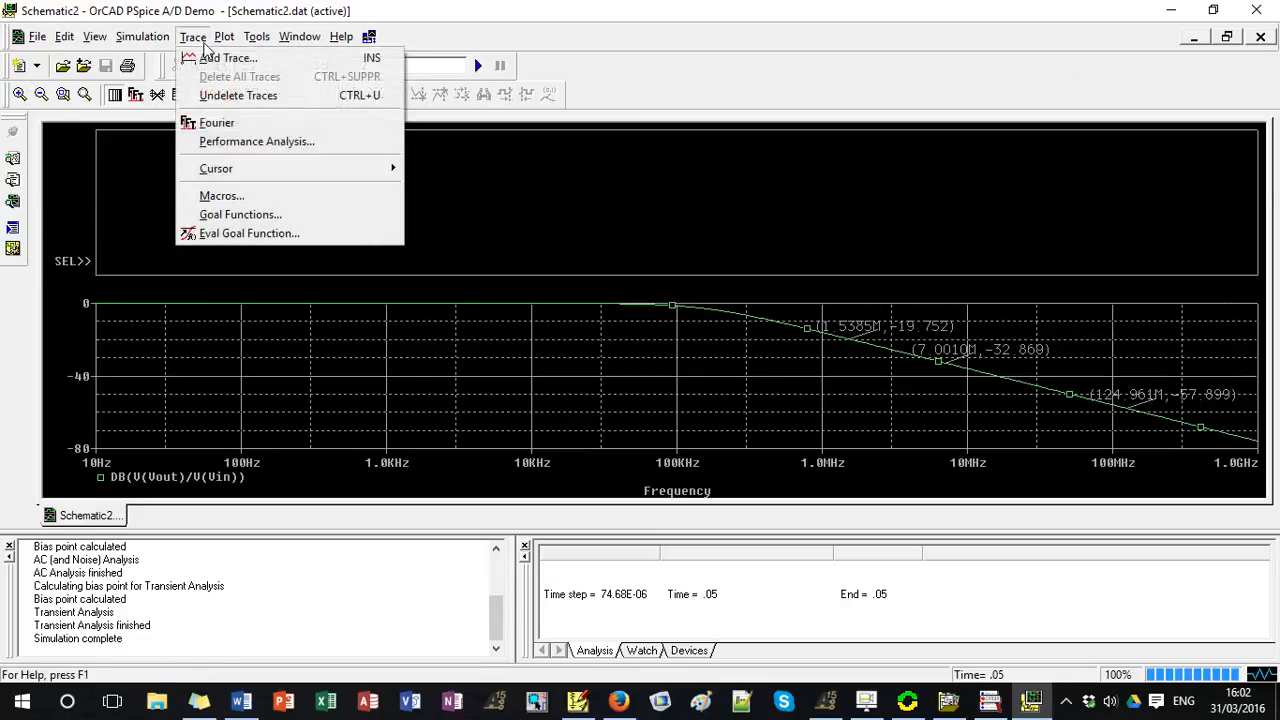
left_click(216, 58)
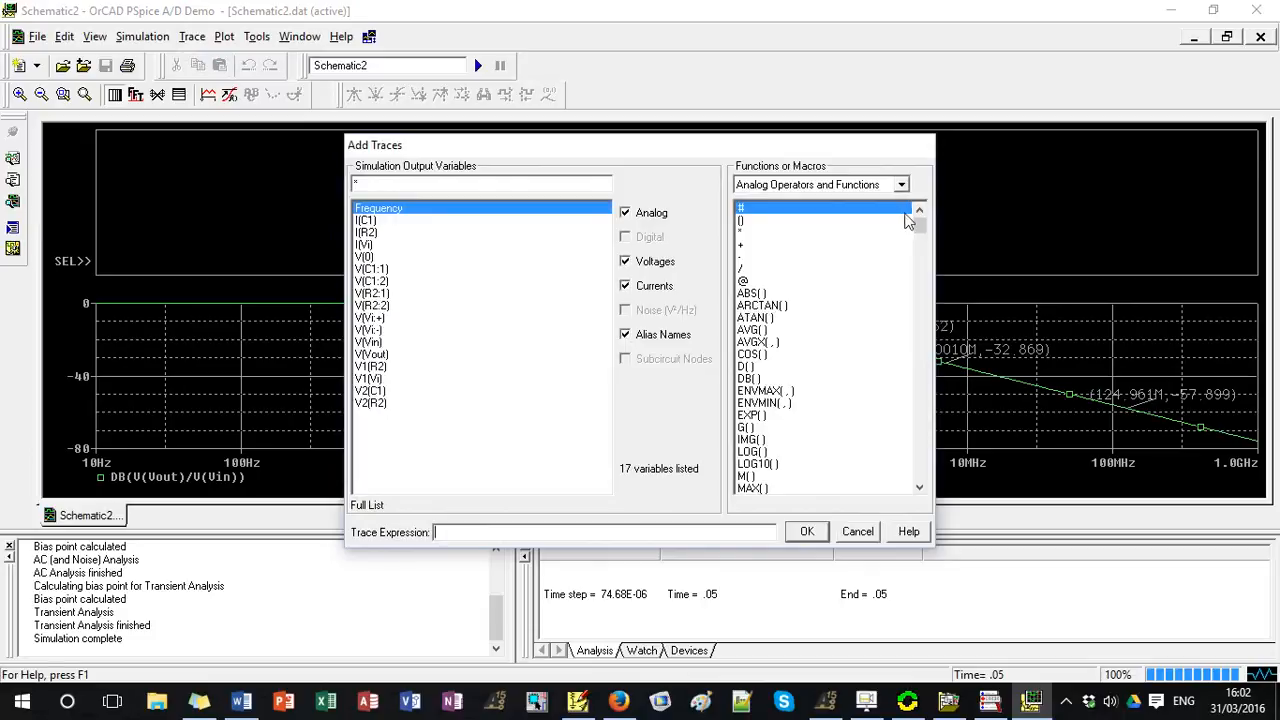
mouse_move(920, 230)
left_mouse_down()
mouse_move(937, 318)
mouse_move(930, 430)
left_mouse_up()
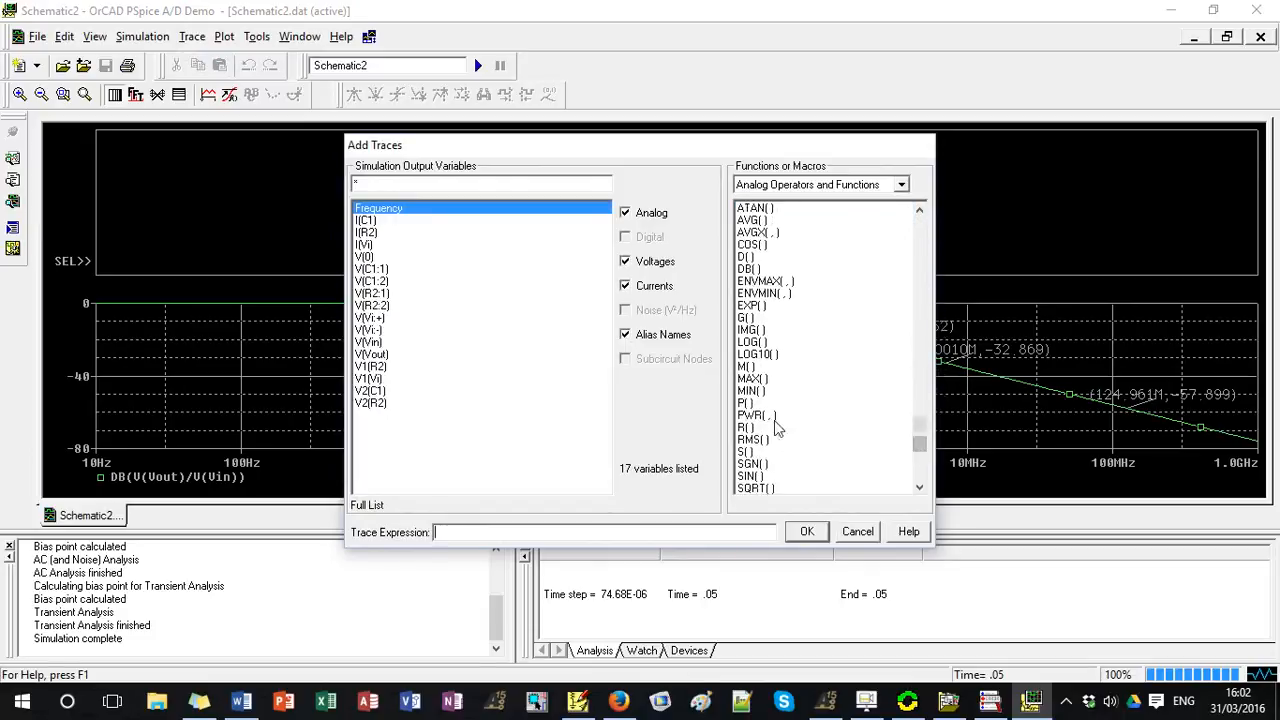
double_click(746, 402)
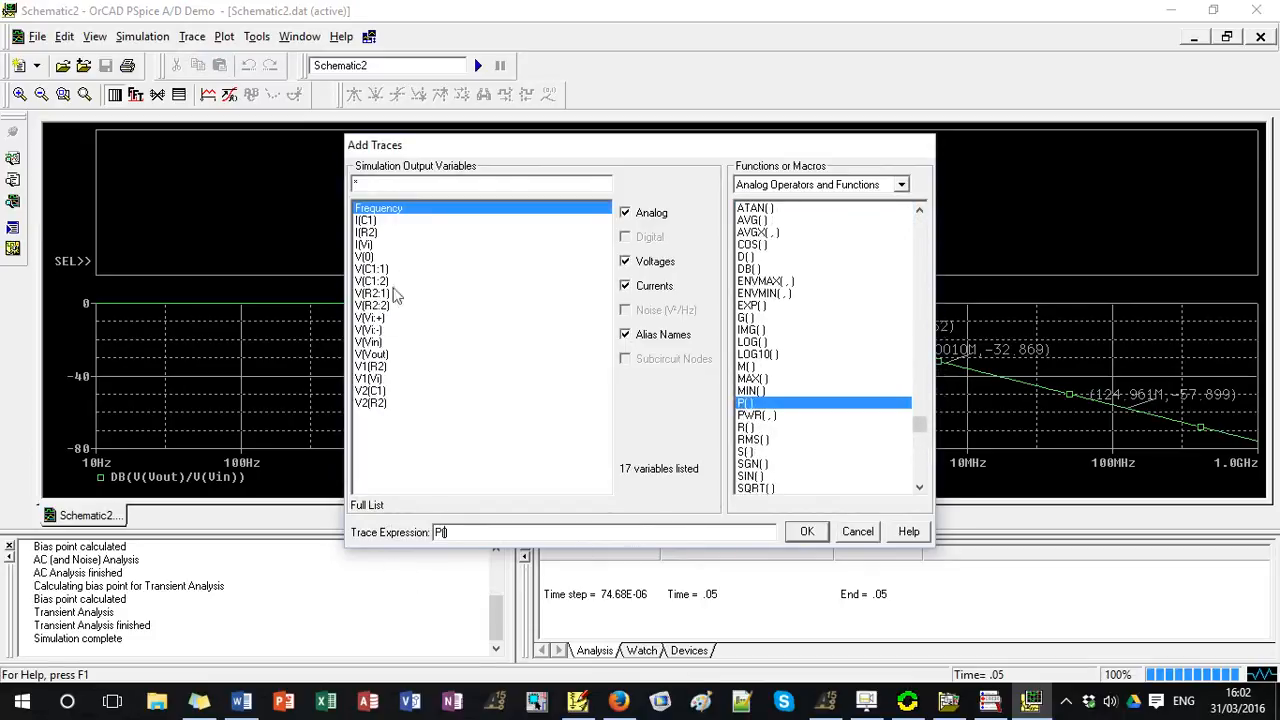
left_click(375, 355)
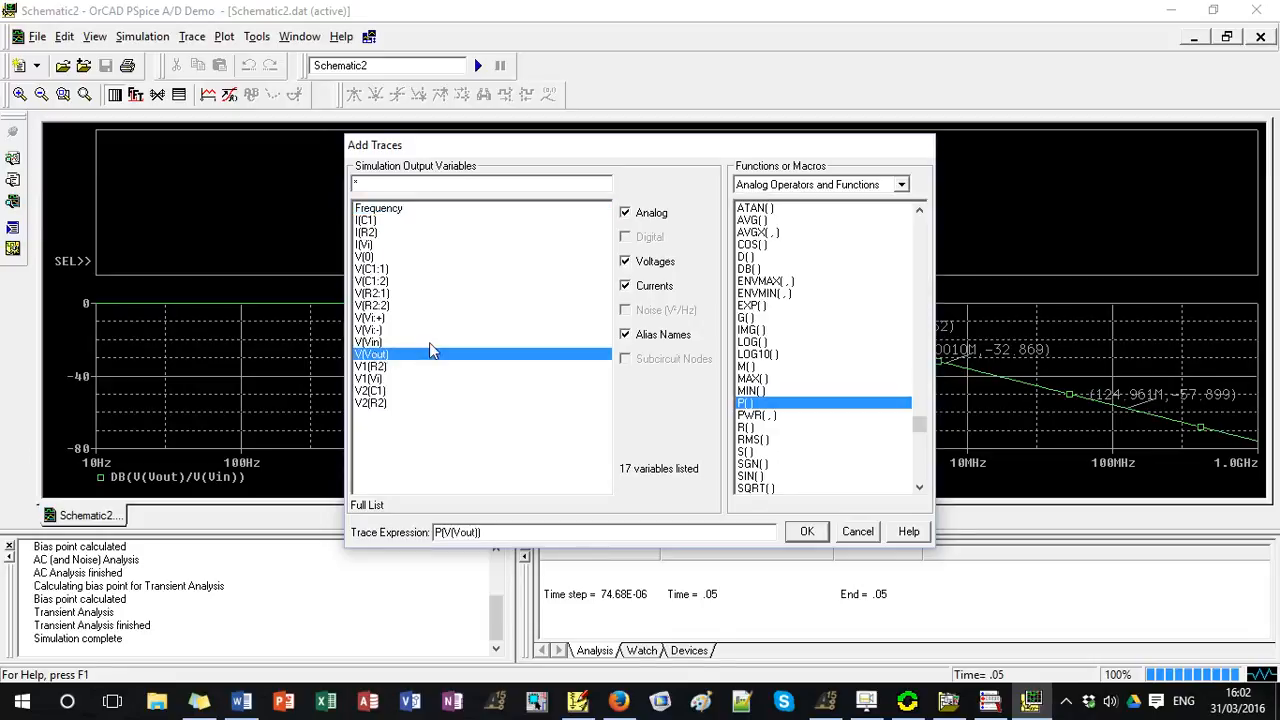
type("/")
left_click(366, 342)
left_click(803, 533)
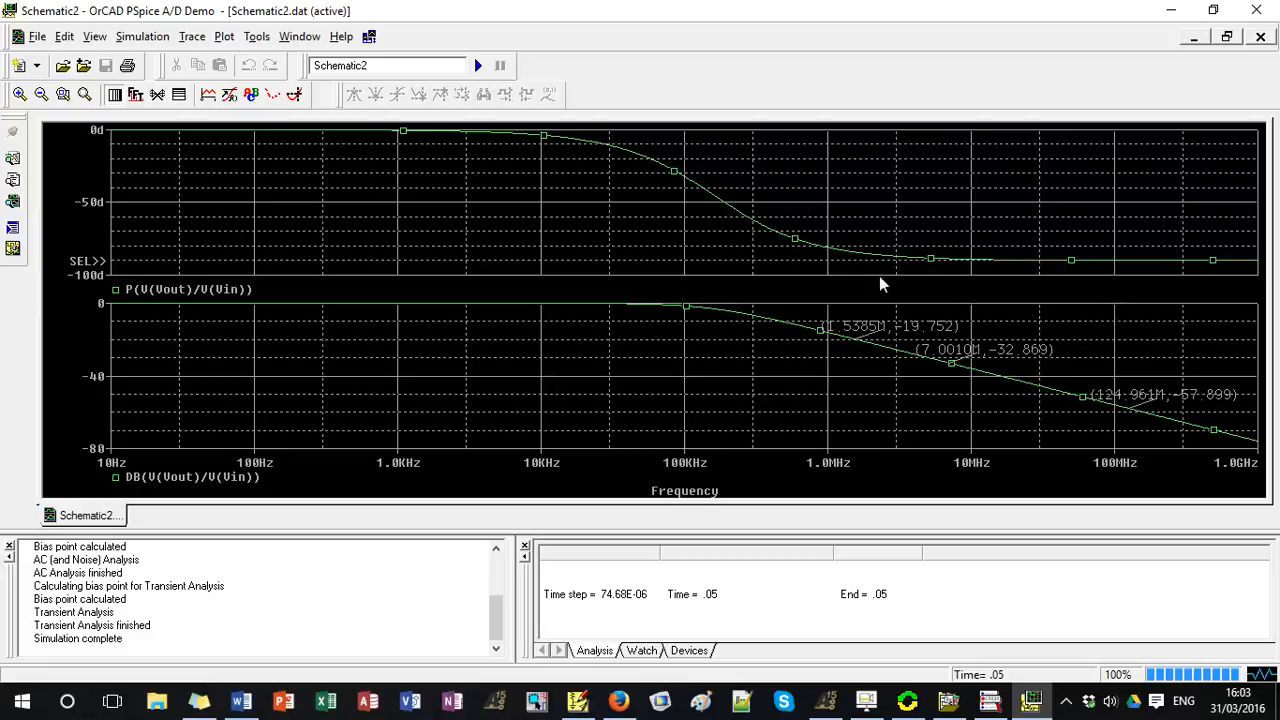
Switch to PSpice Schematics and review the transient analysis settings in the analysis setup.
left_click(1171, 10)
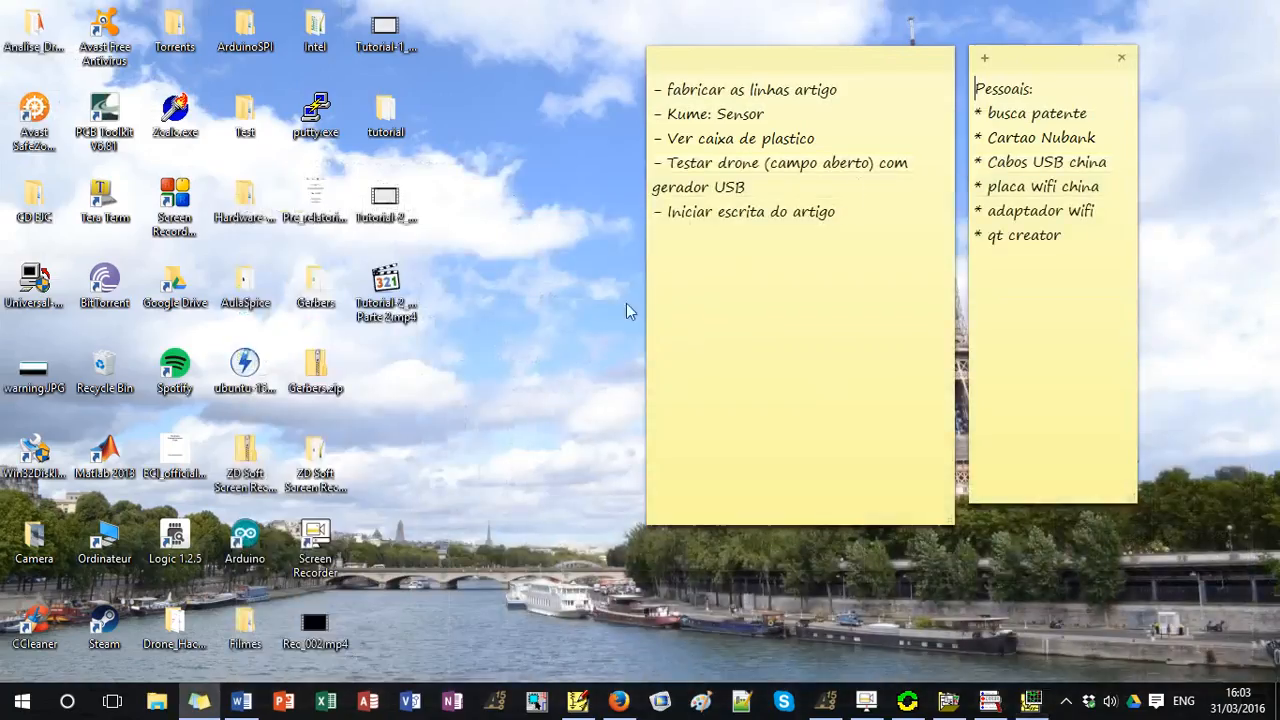
left_click(578, 700)
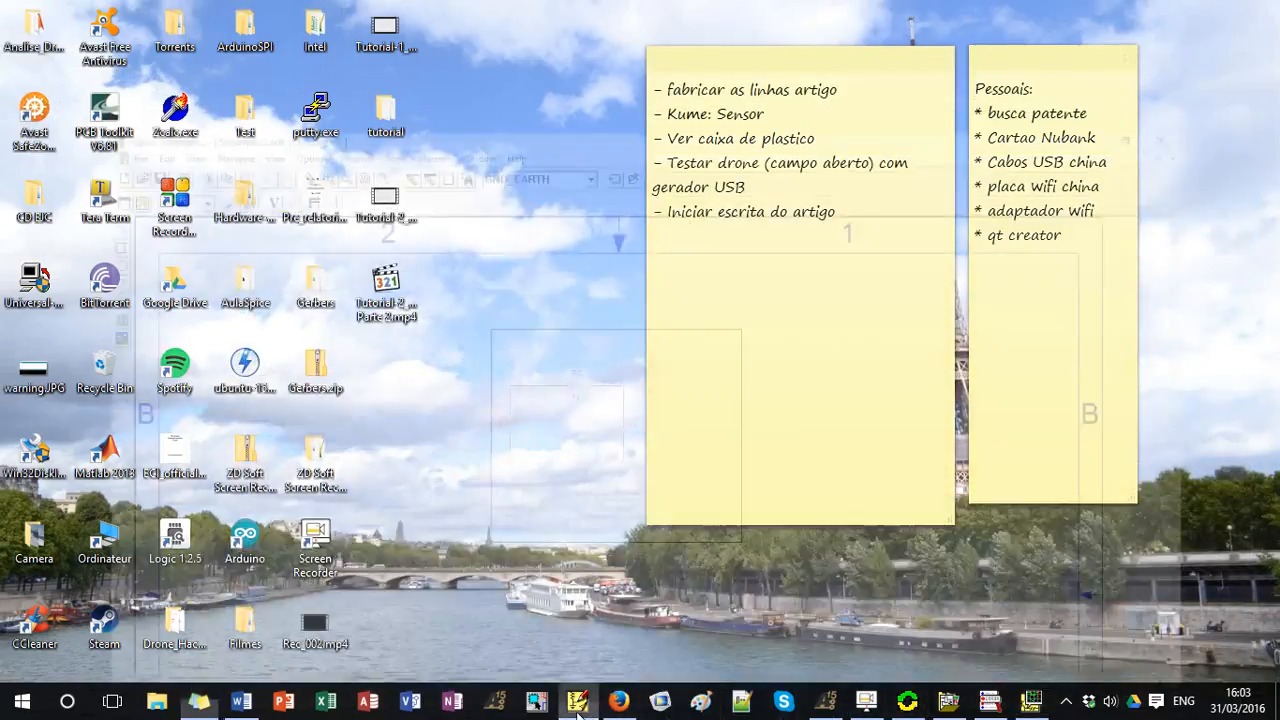
left_click(386, 340)
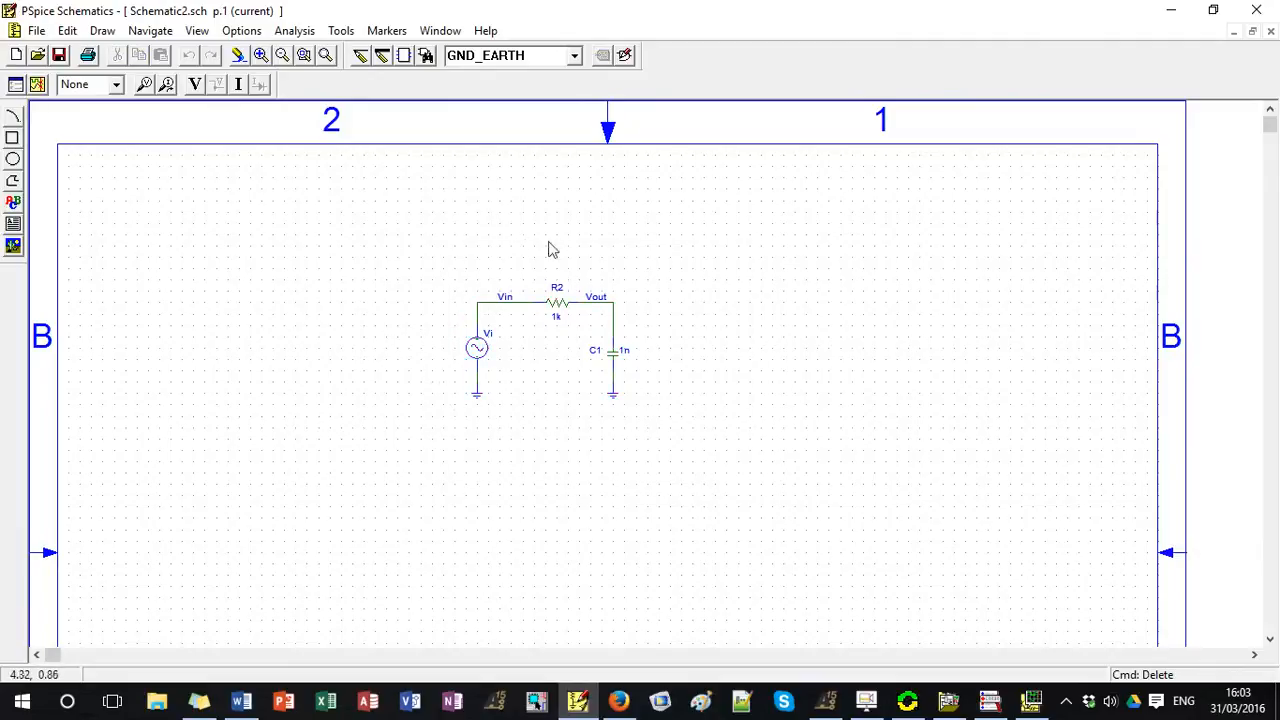
left_click(294, 30)
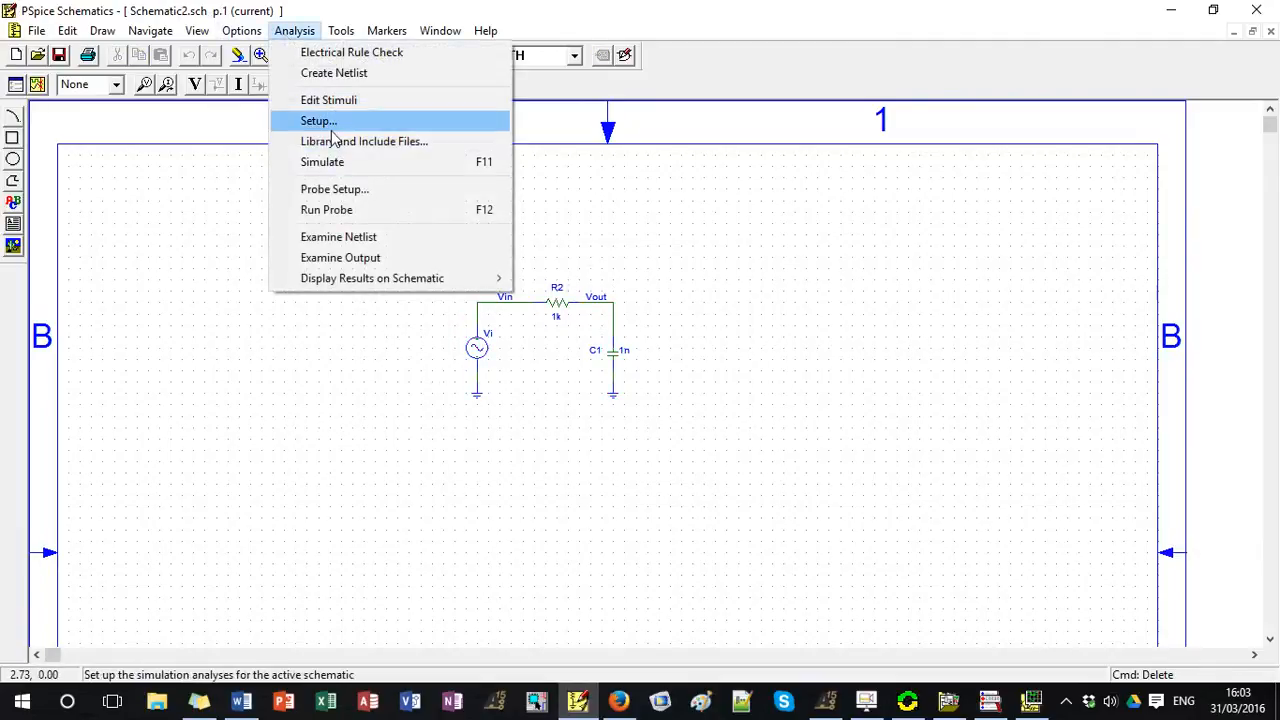
left_click(318, 121)
left_click(722, 404)
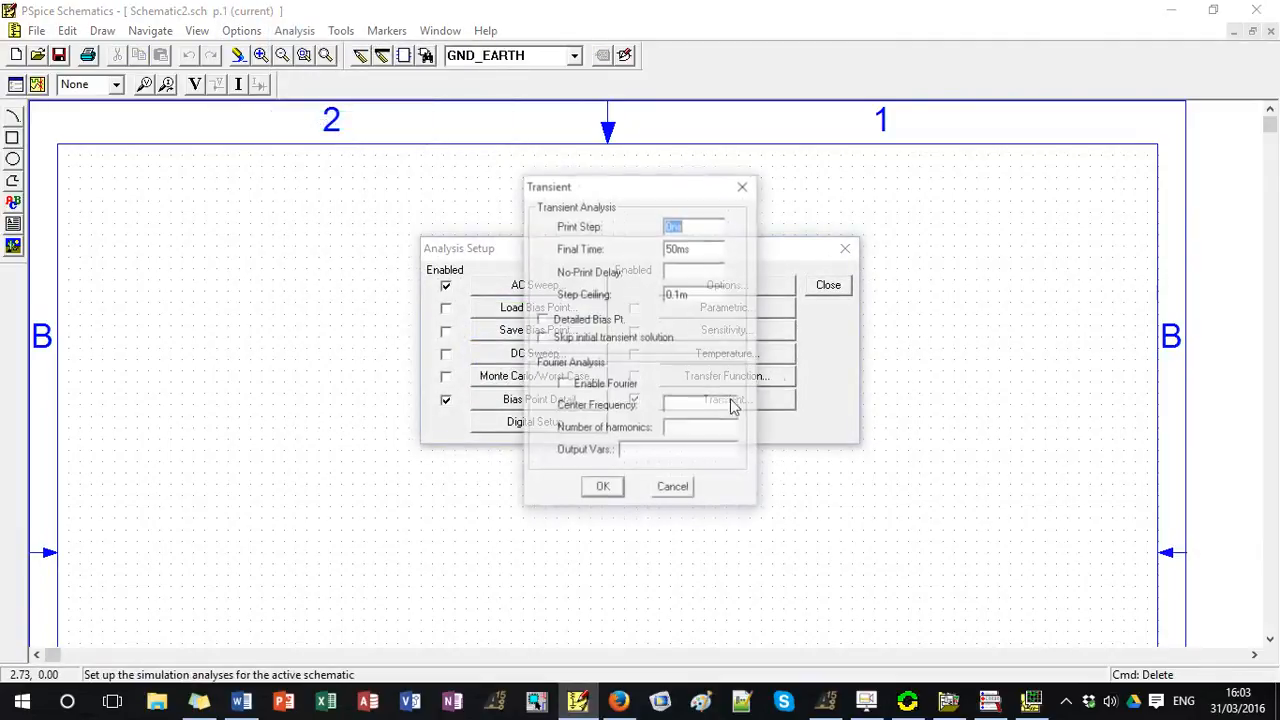
left_click(603, 488)
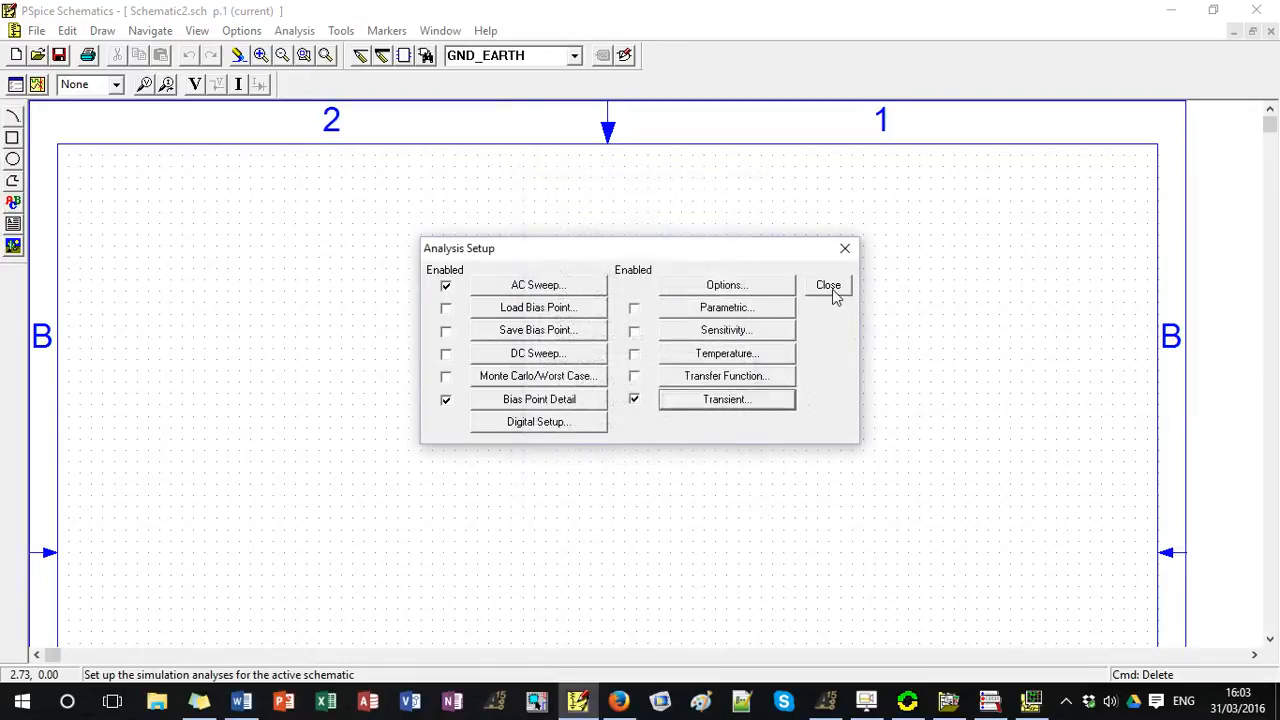
left_click(828, 285)
Review the amplitude, frequency and other attributes of the Vi sine source.
double_click(478, 352)
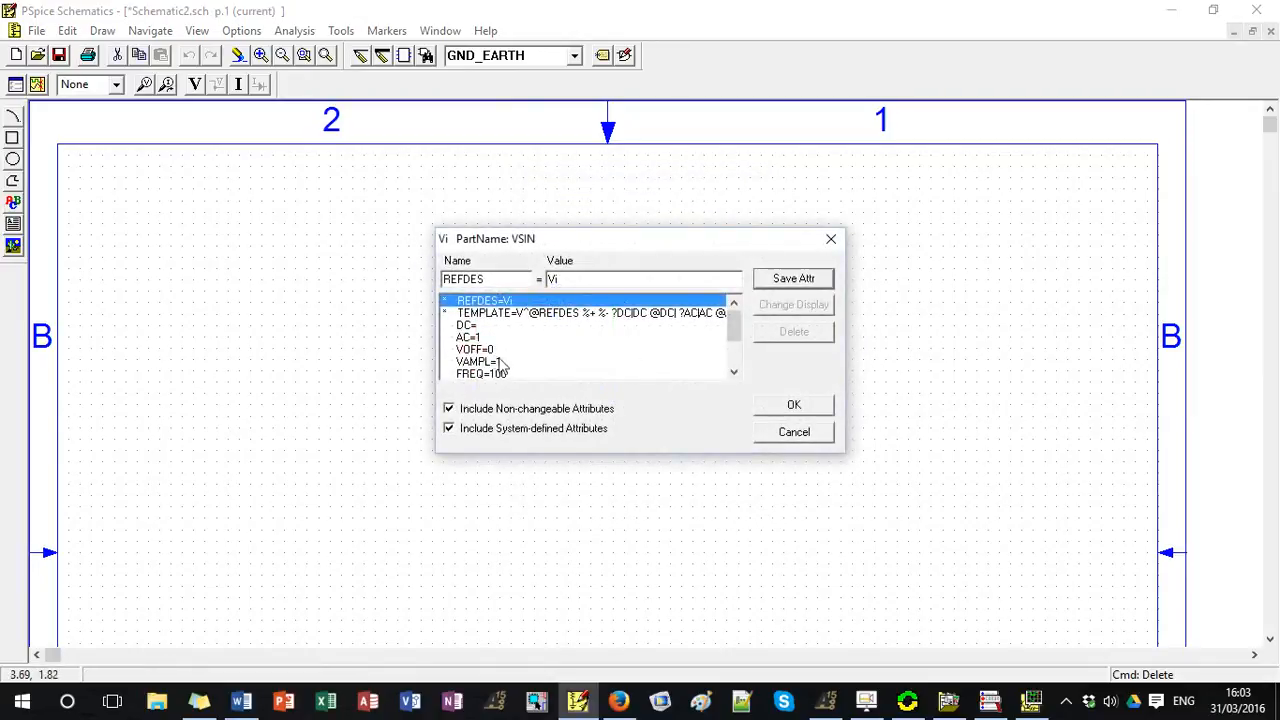
scroll(505, 355, "down", 1)
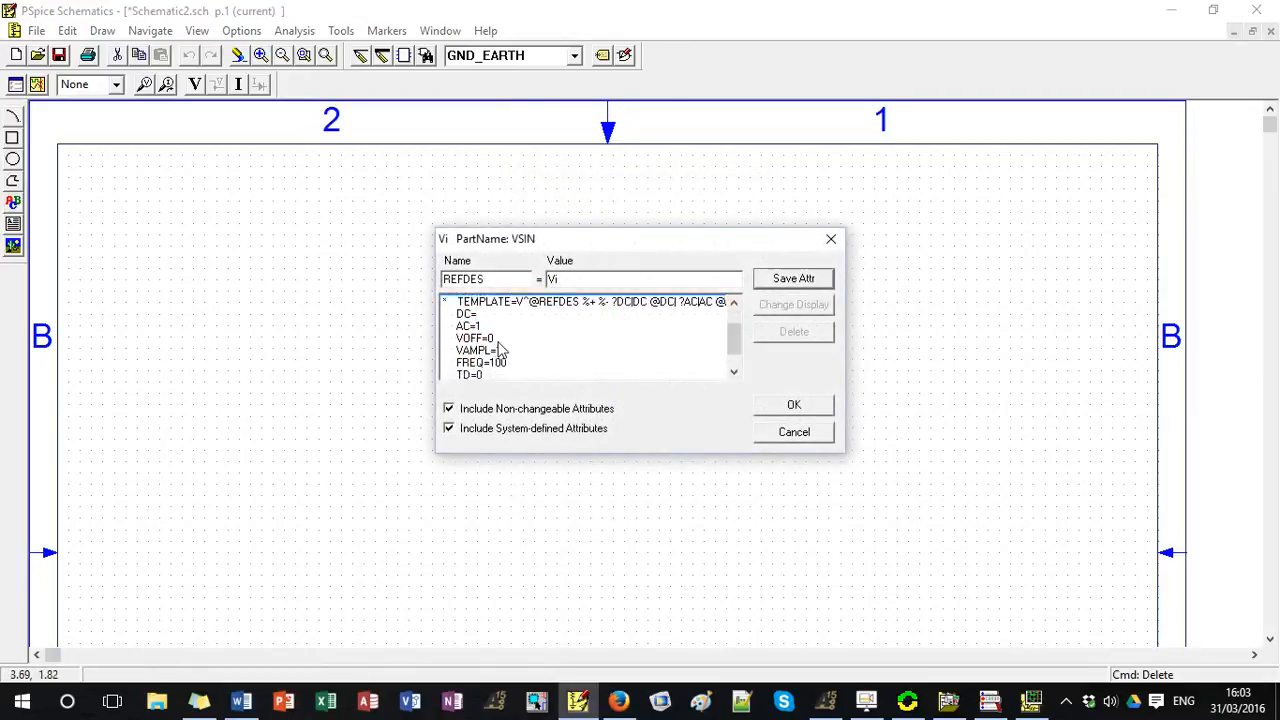
left_click(831, 239)
Simulate the circuit and choose the transient analysis results for plotting.
left_click(301, 33)
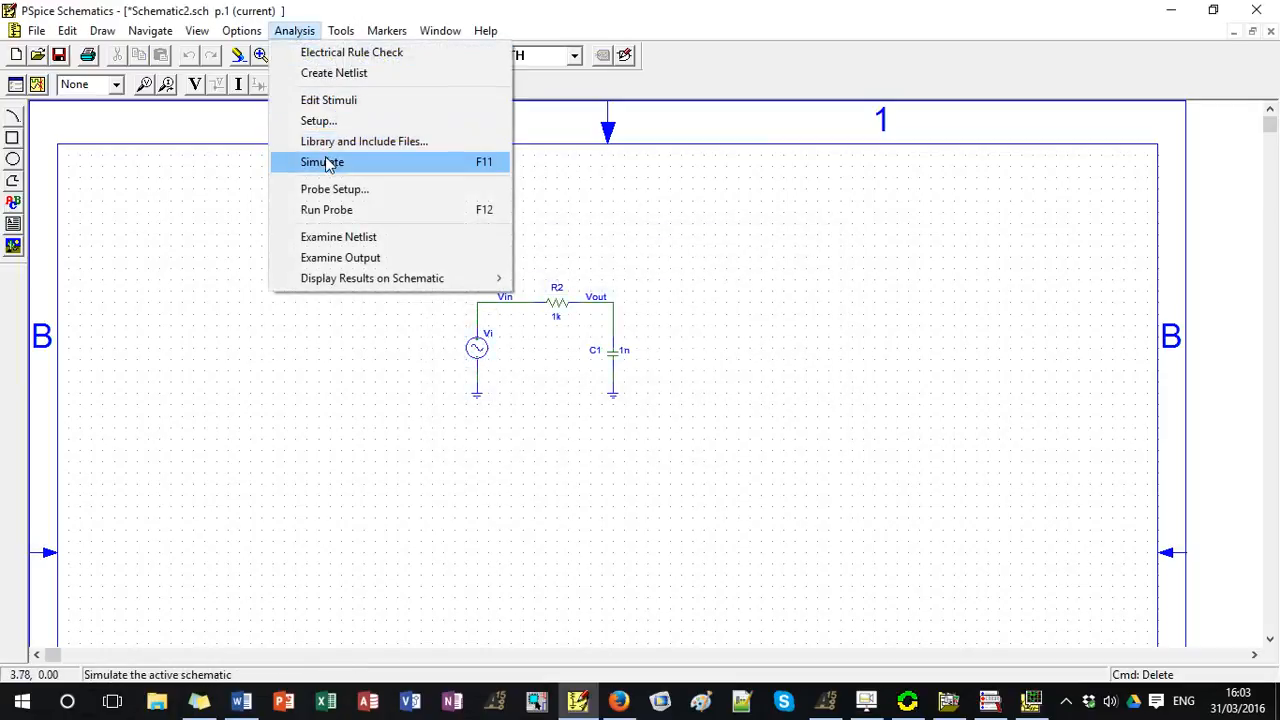
left_click(329, 162)
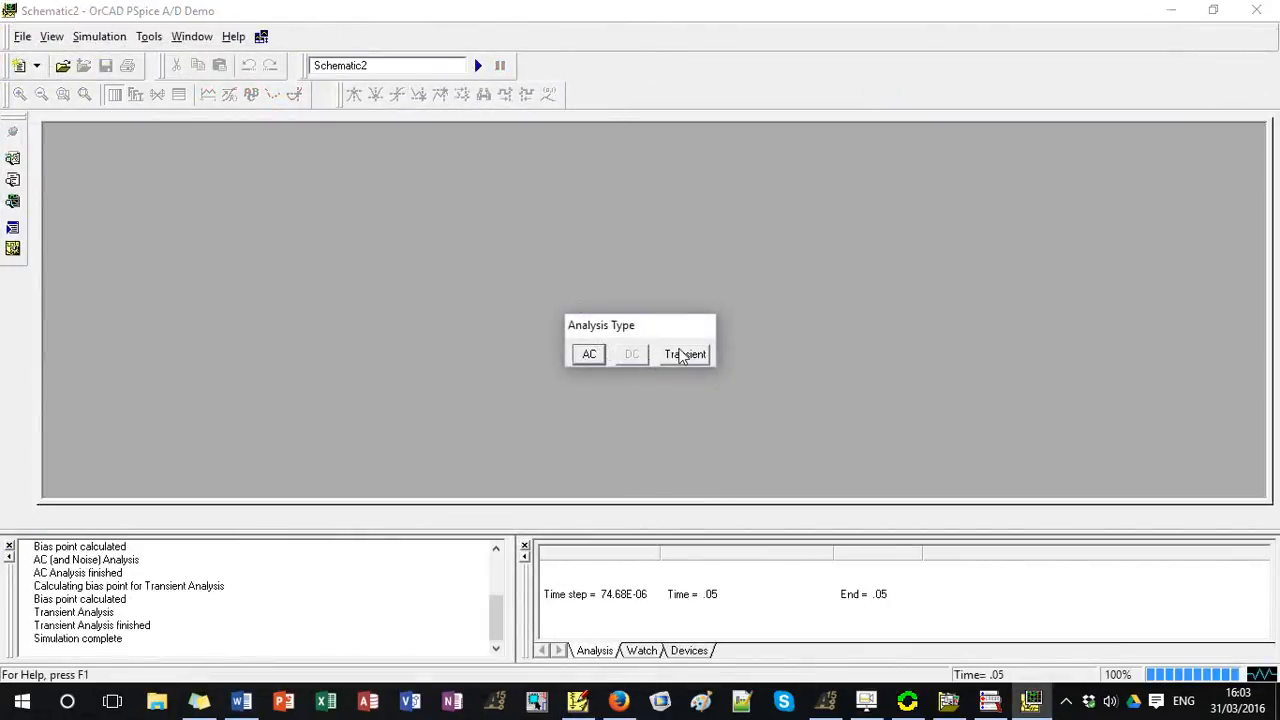
left_click(684, 356)
Add the output voltage trace V(Vout) to the empty time-domain plot.
left_click(192, 36)
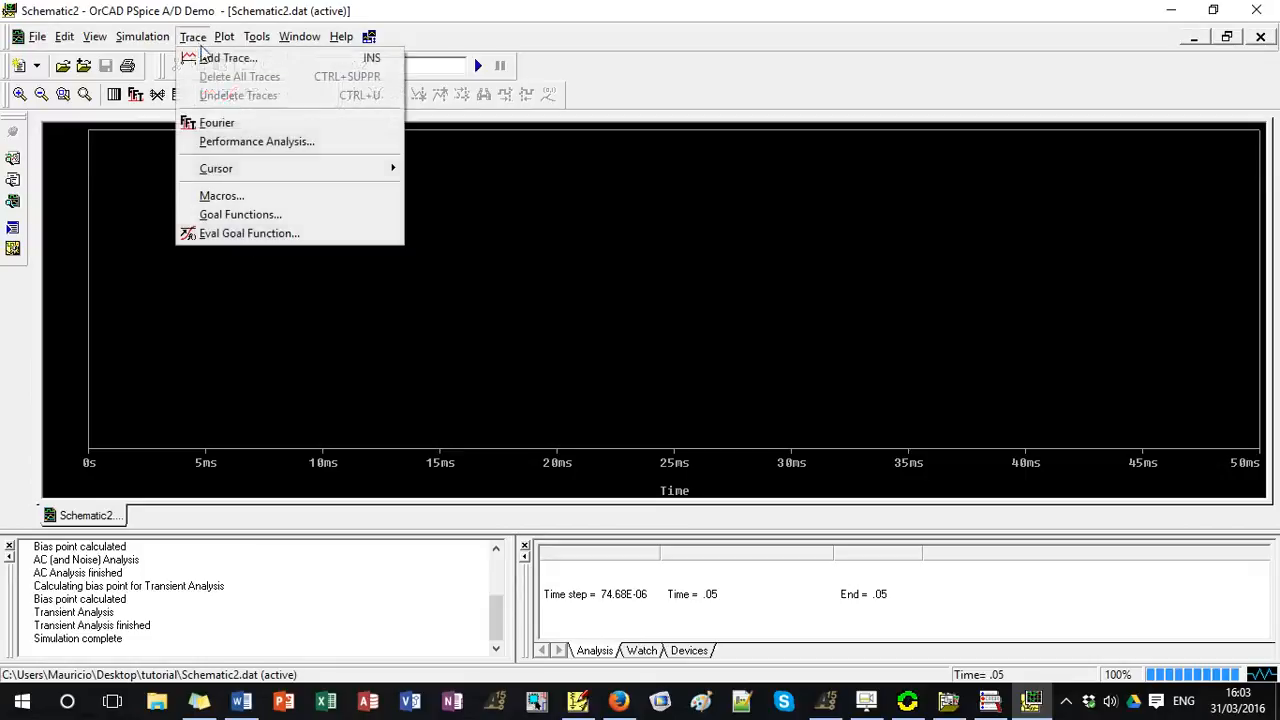
left_click(206, 60)
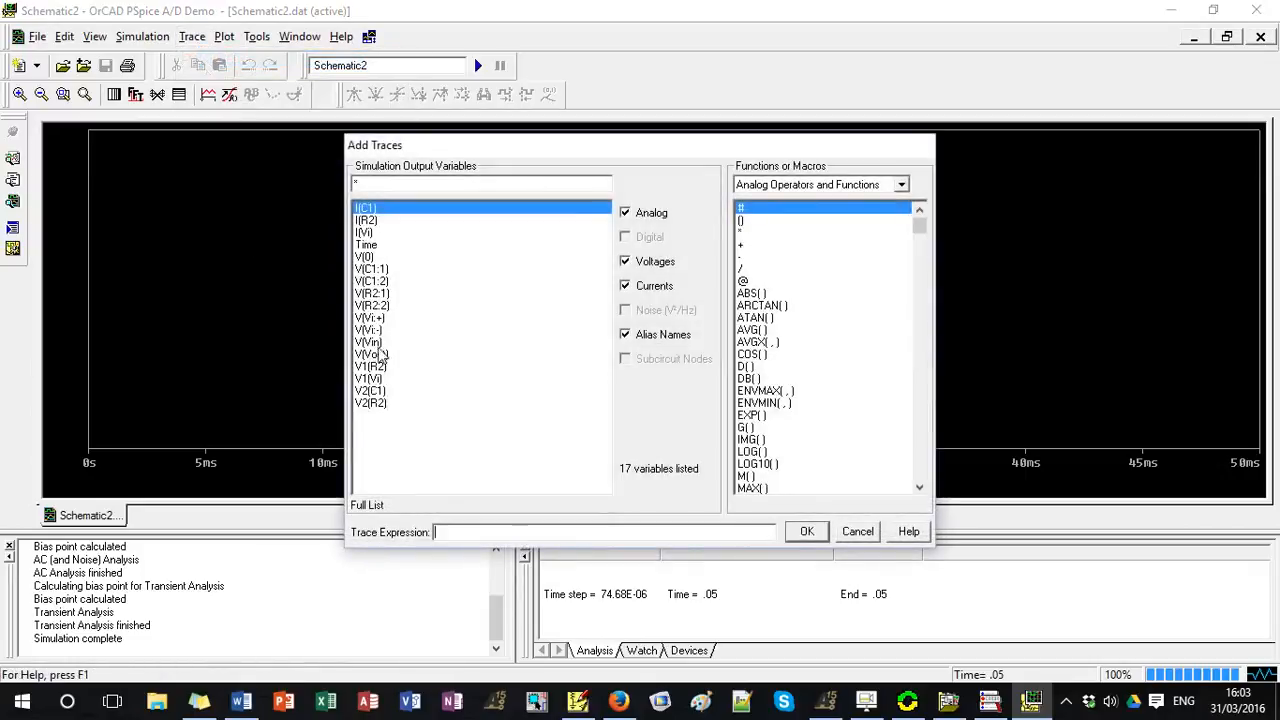
left_click(378, 355)
left_click(806, 532)
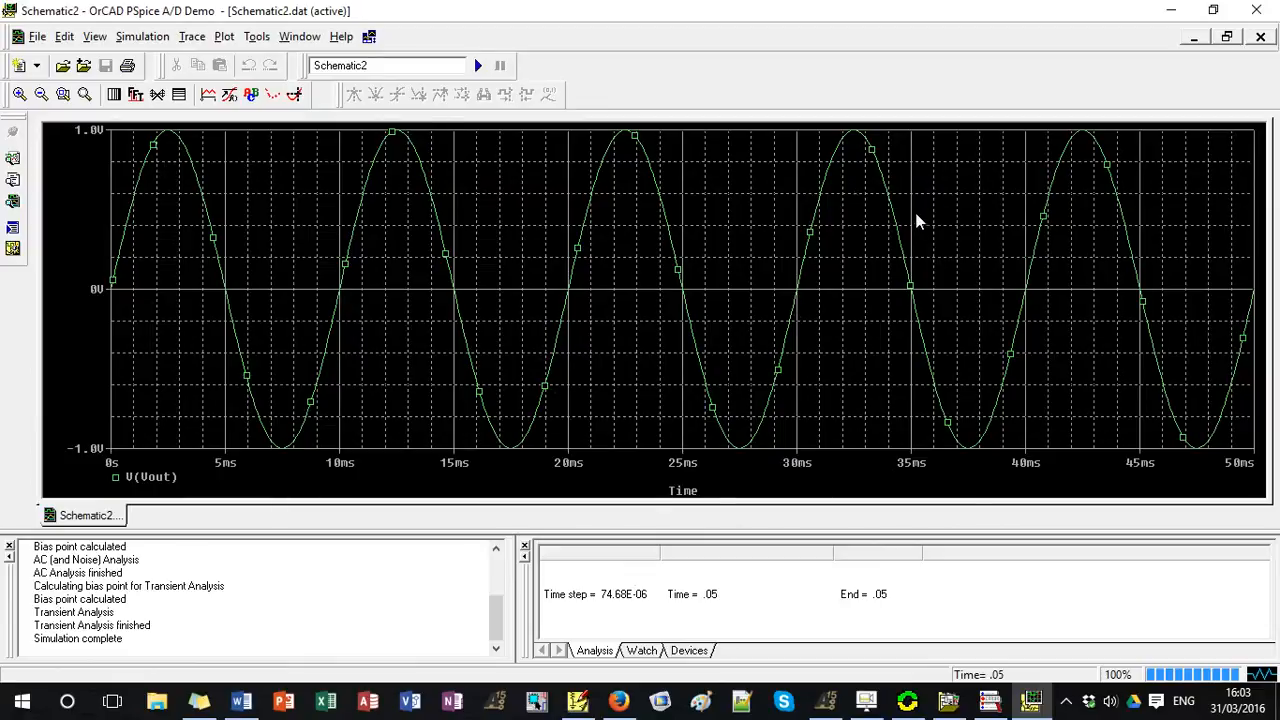
Display the Fourier transform of V(Vout), switching back to the time-domain waveform for comparison.
left_click(137, 97)
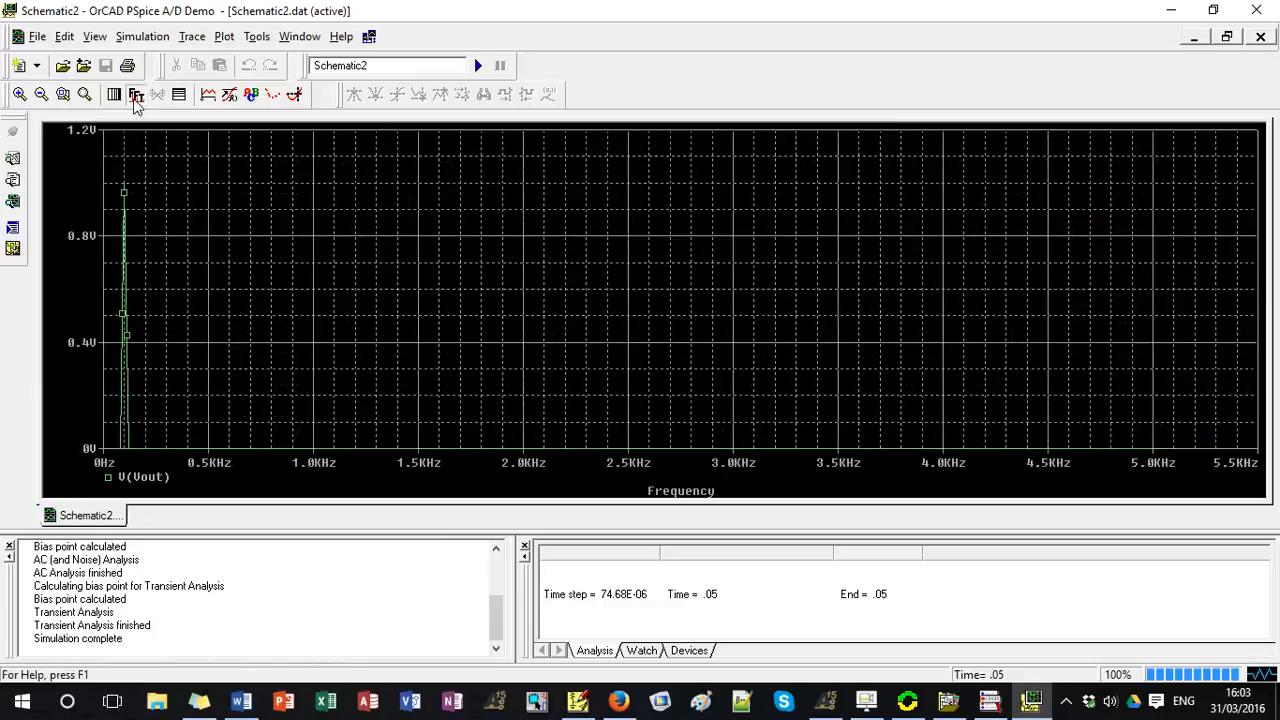
left_click(136, 96)
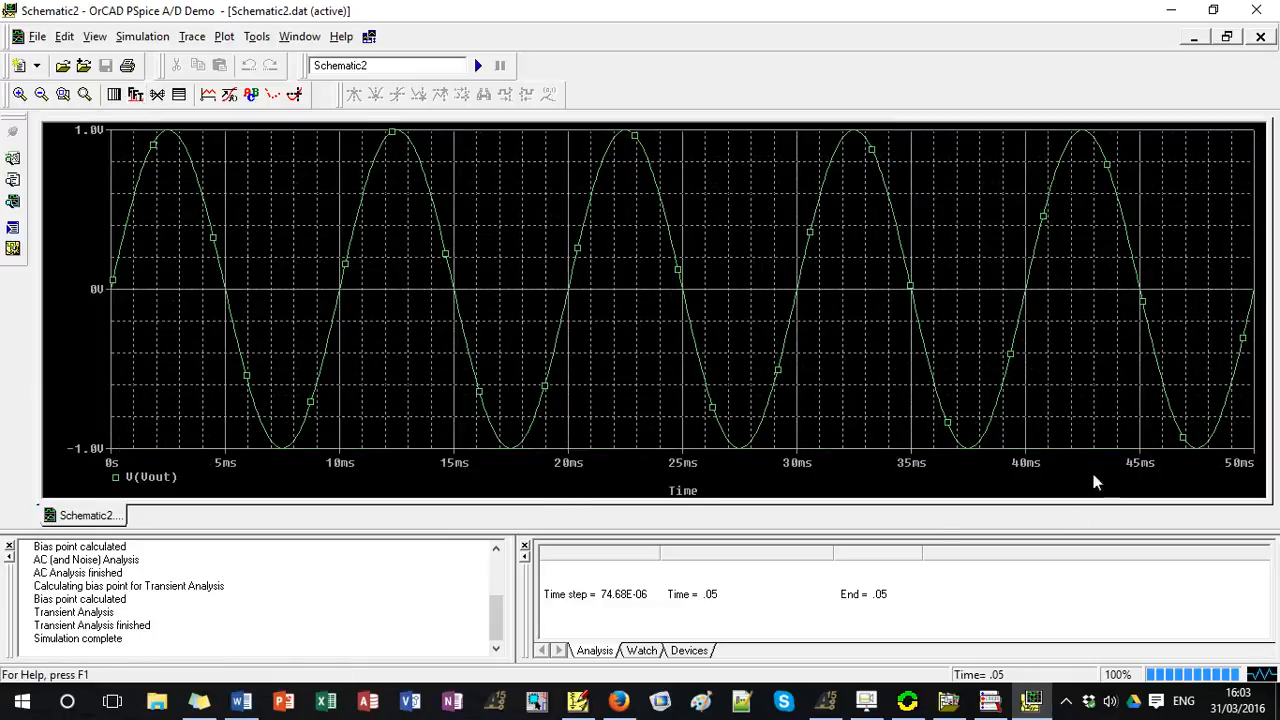
left_click(137, 96)
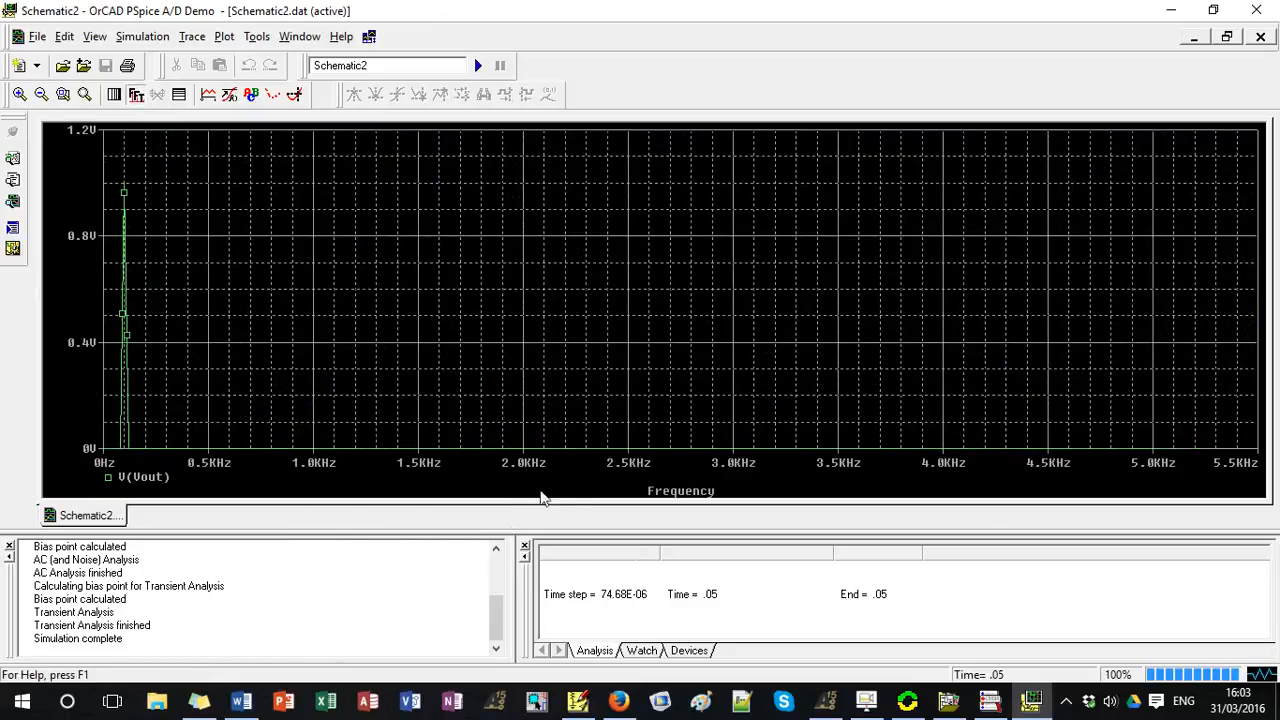
left_click(137, 96)
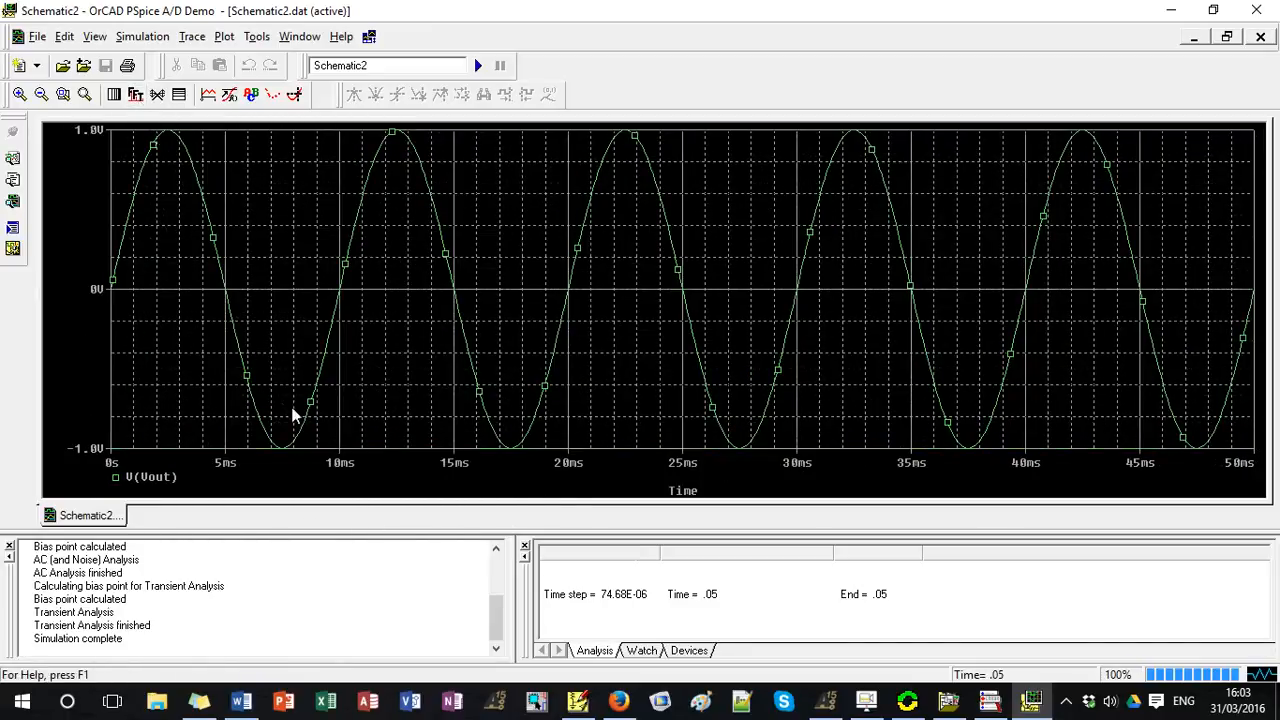
left_click(137, 96)
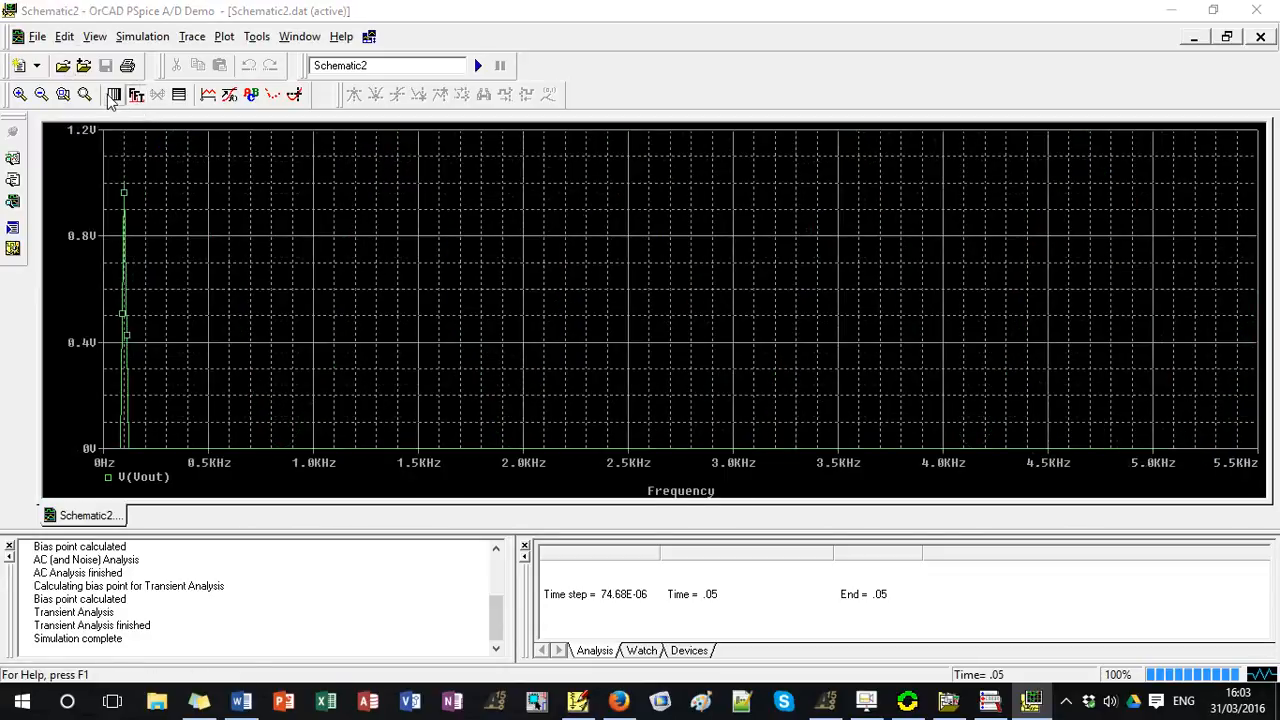
Try to switch the spectrum's frequency axis to a logarithmic scale.
left_click(114, 95)
left_click(705, 392)
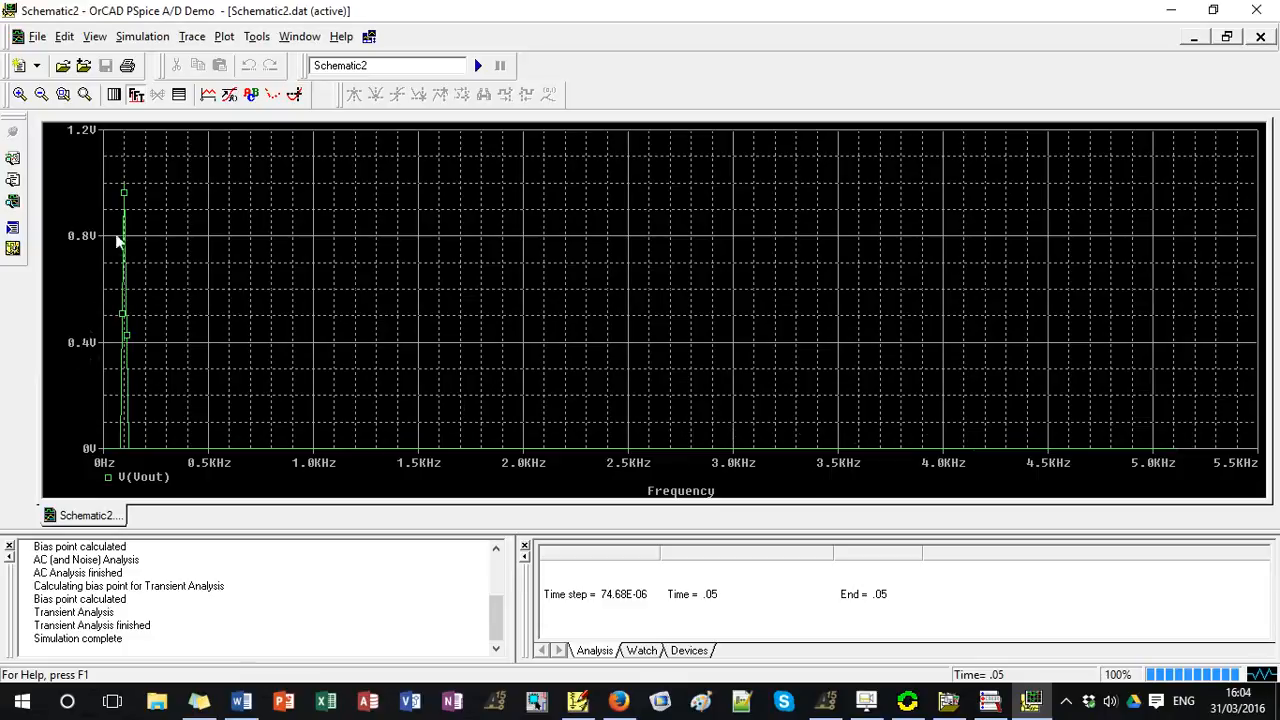
Label the spectrum peak at about 100 Hz using the cursor, place the label clear of the axis, and turn the cursor off.
left_click(292, 94)
left_click_drag(240, 196, 125, 171)
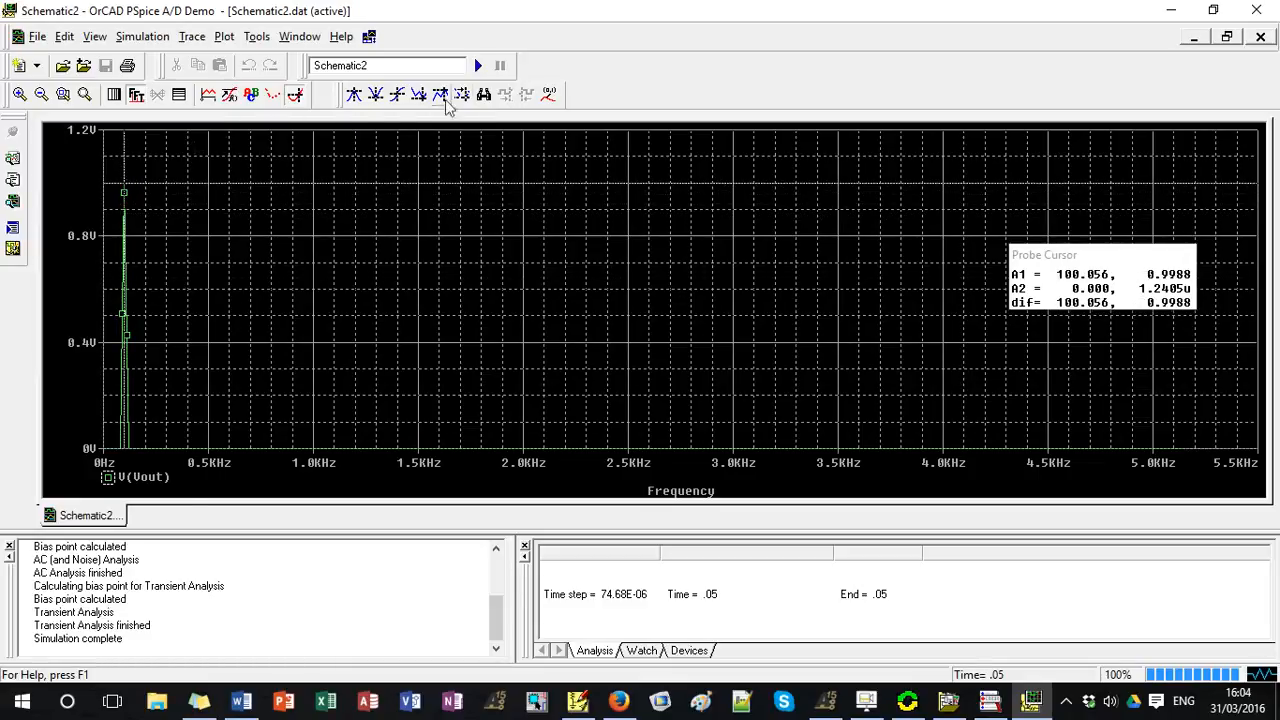
left_click(549, 94)
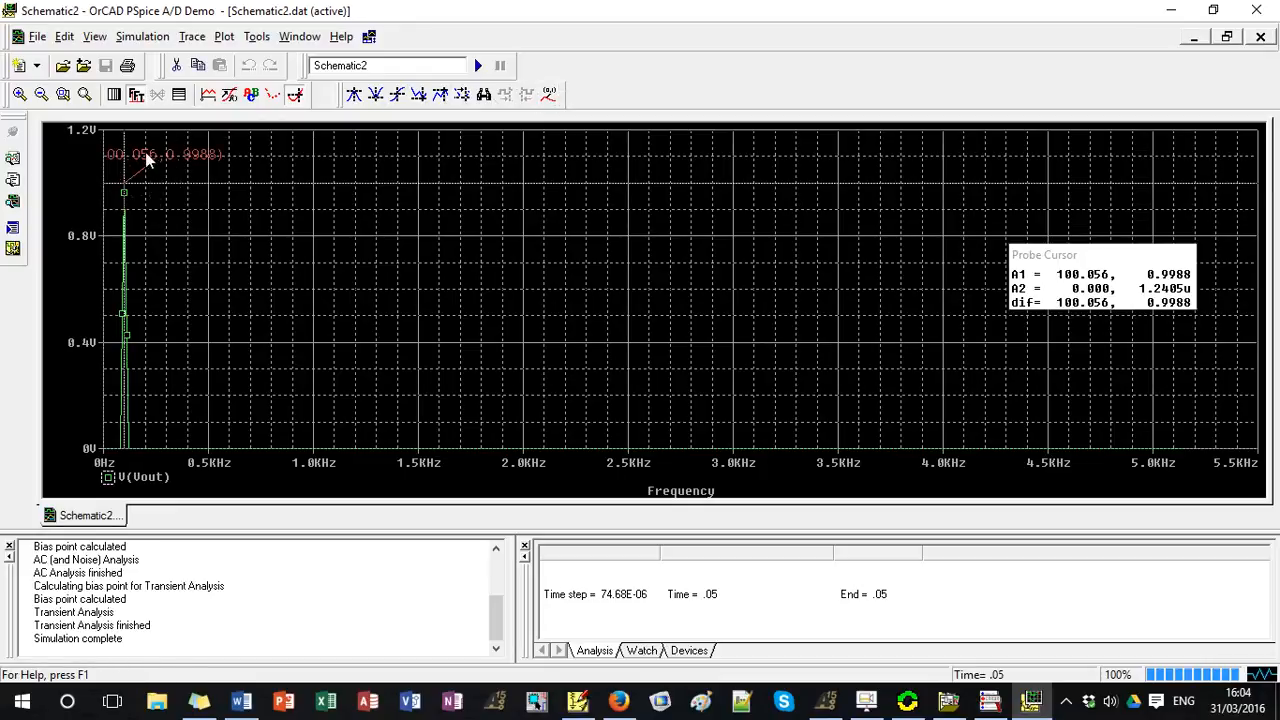
left_click_drag(146, 153, 250, 151)
left_click(293, 96)
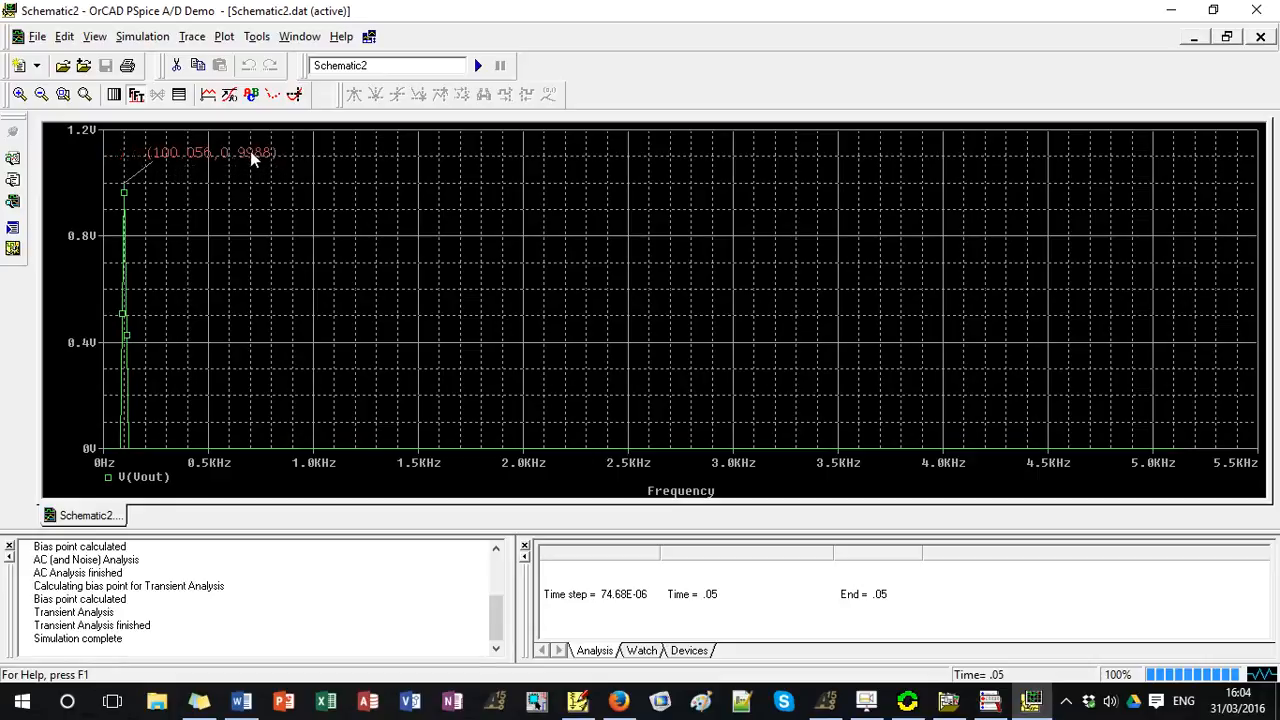
left_click(158, 318)
Compare the time-domain waveform of V(Vout) with its labelled Fourier spectrum, ending on the time-domain view.
left_click(137, 95)
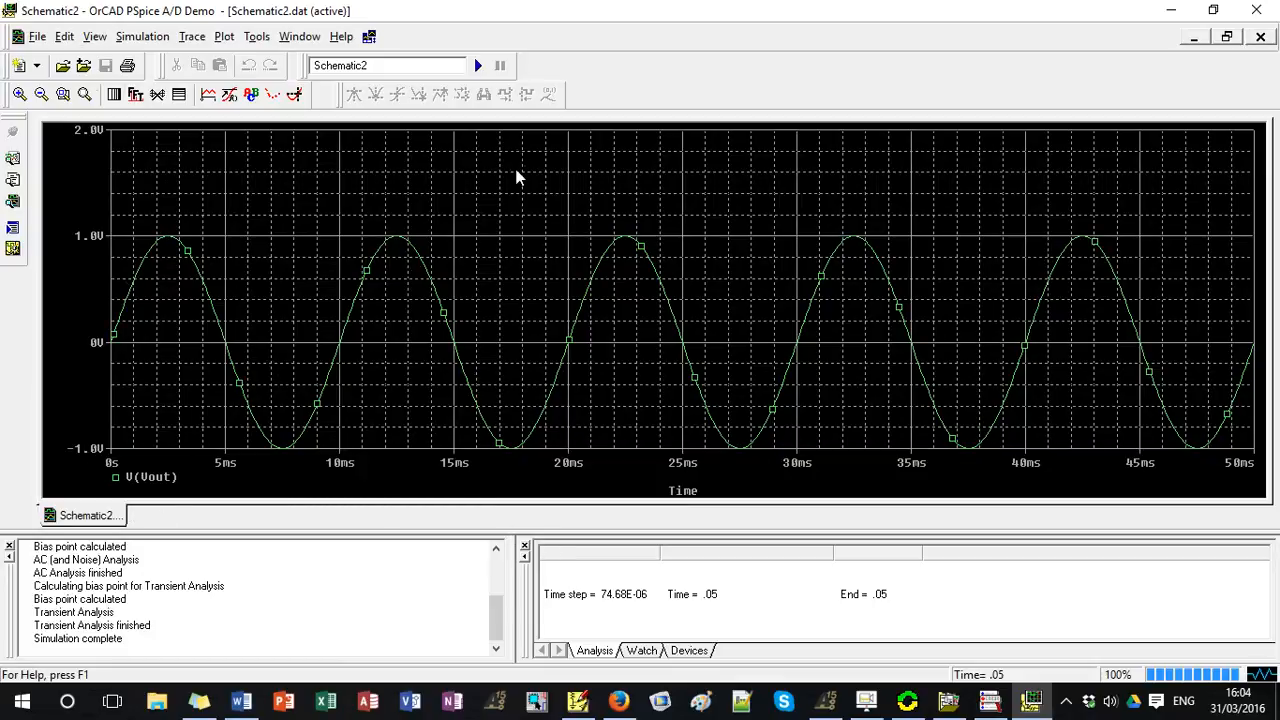
left_click(137, 96)
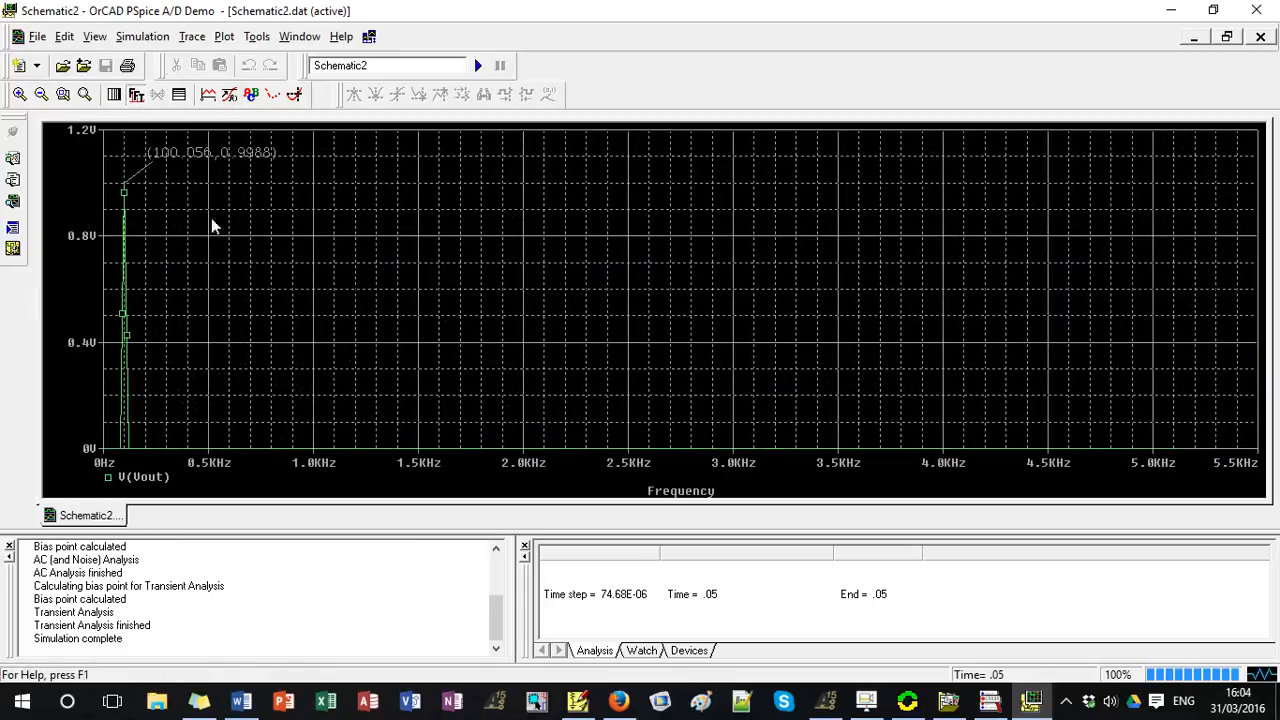
left_click(137, 96)
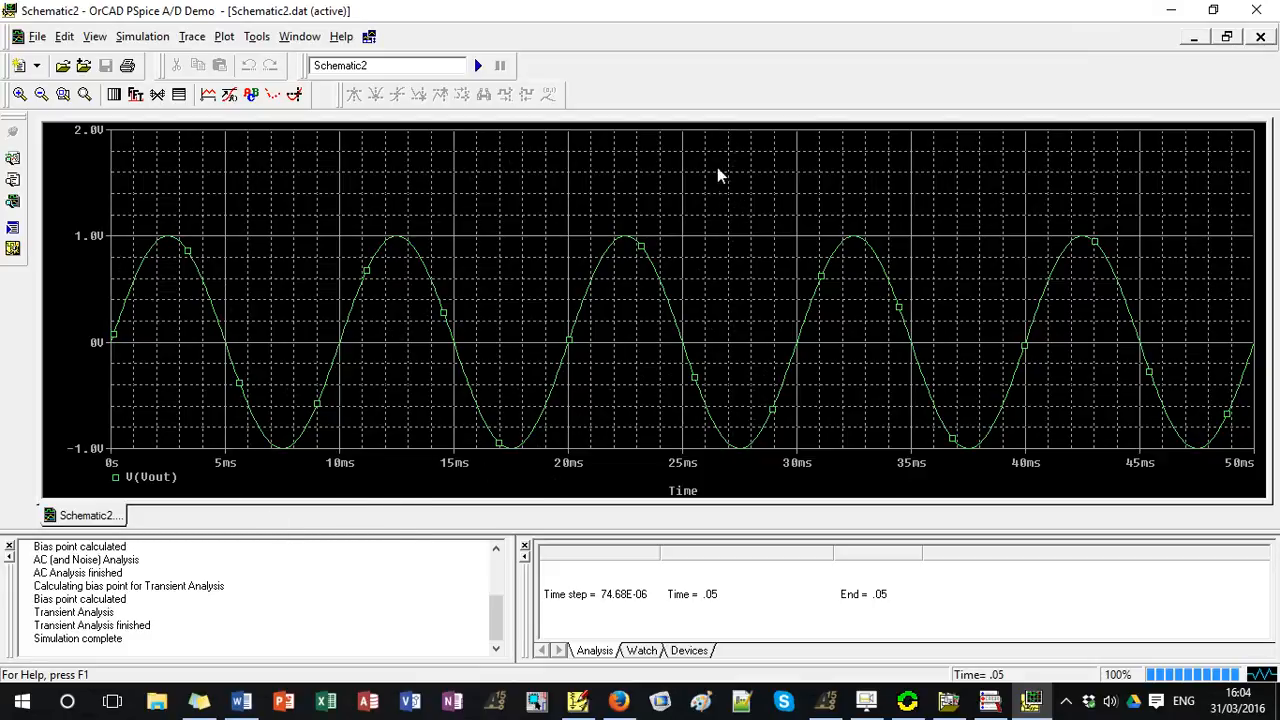
left_click(1171, 10)
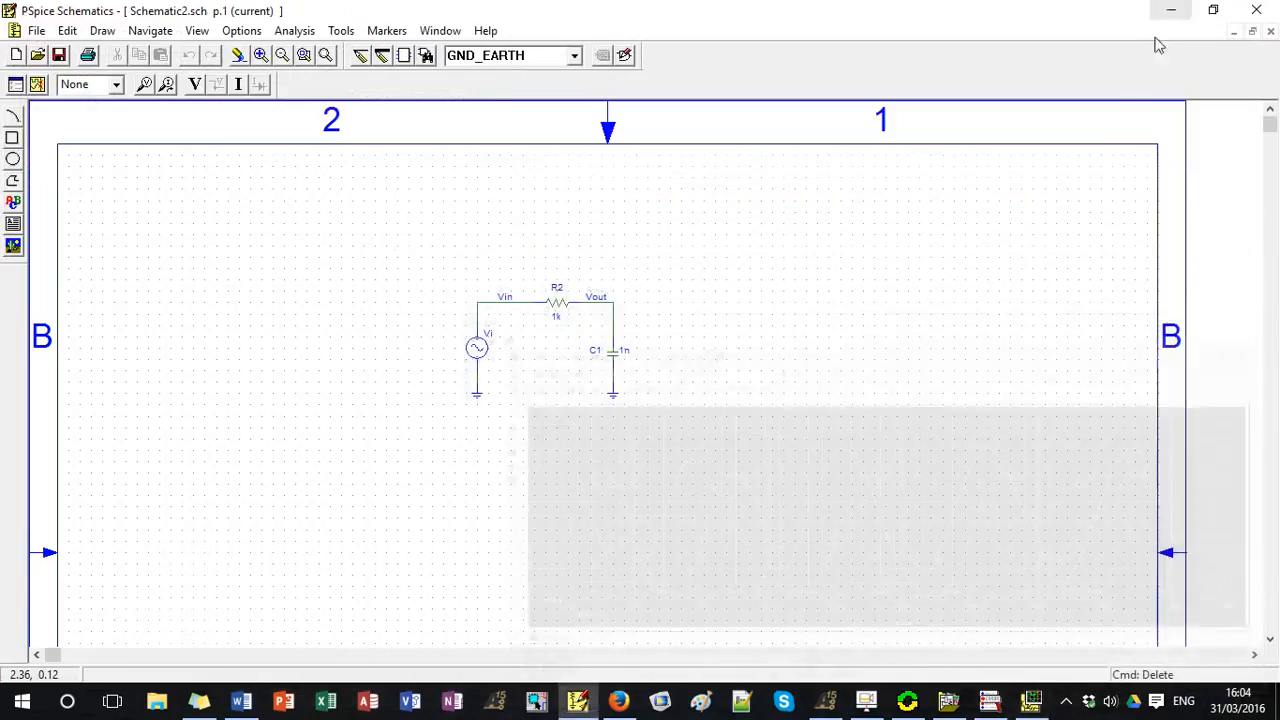
left_click(874, 706)
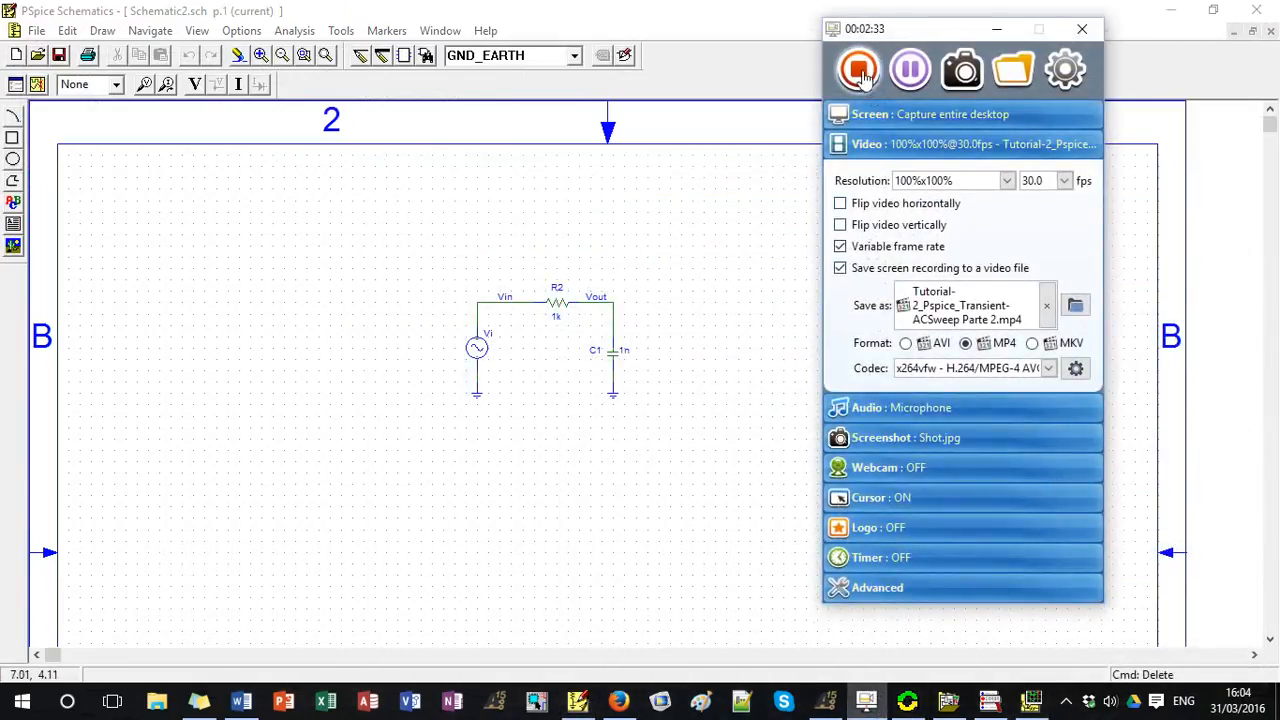